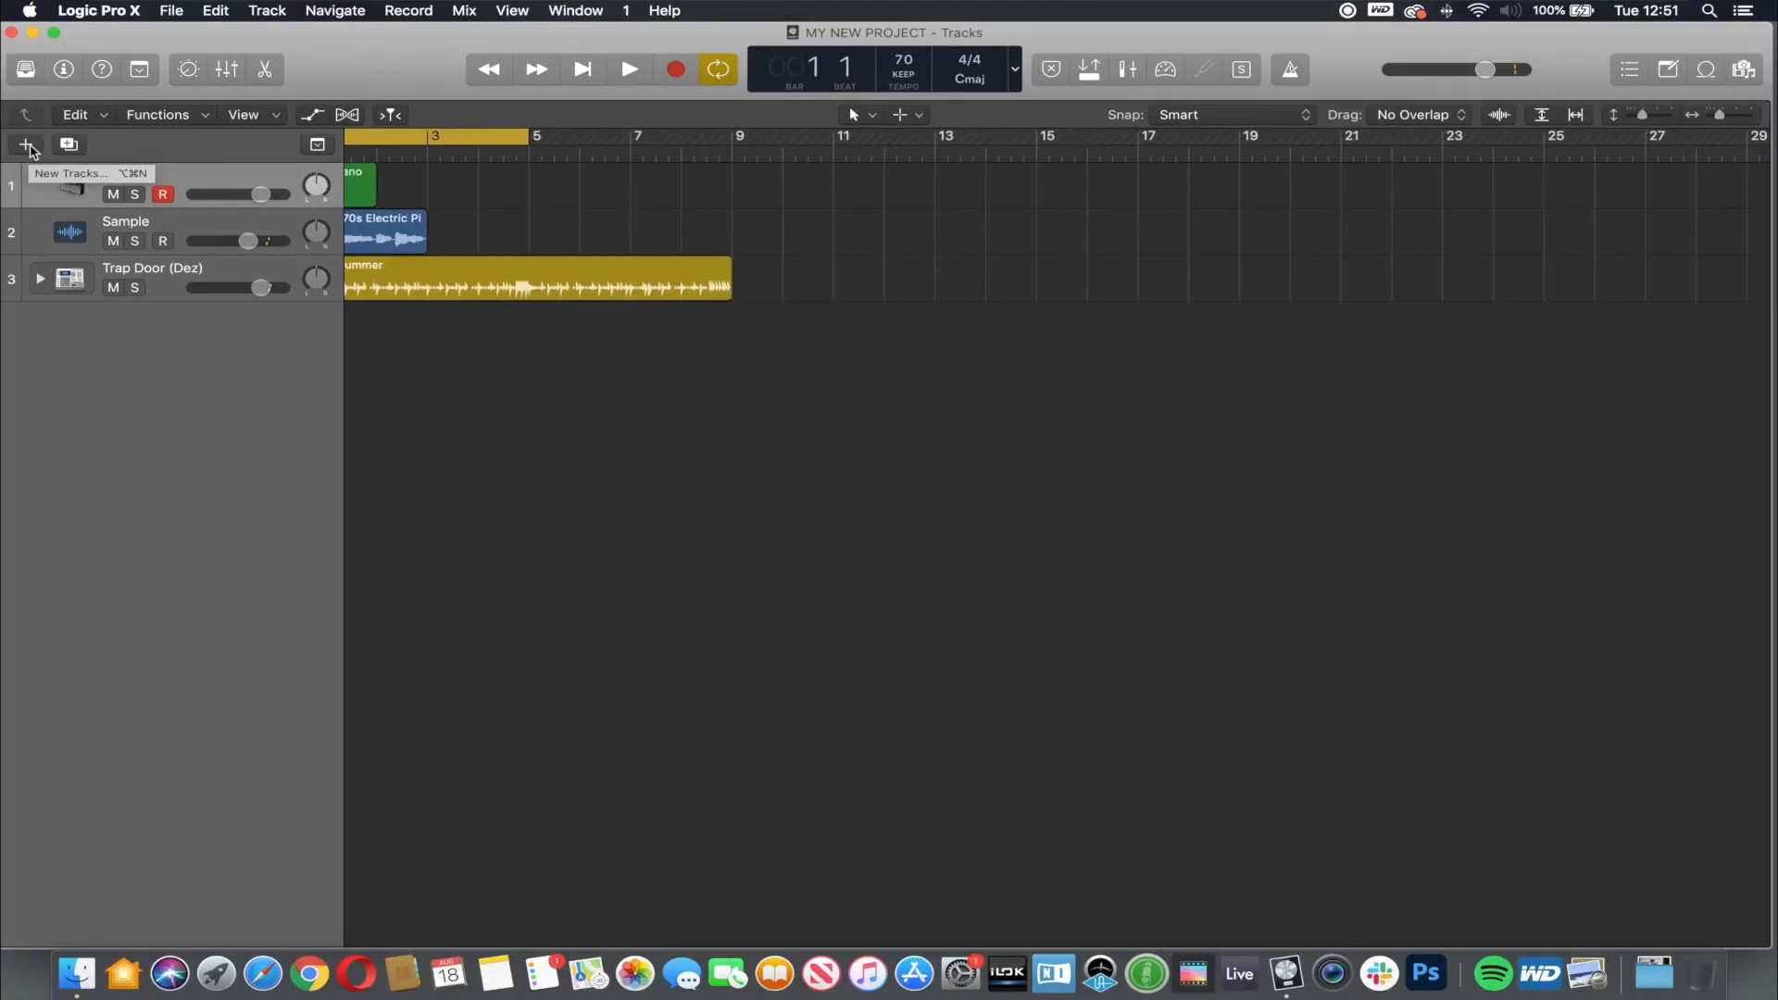
Step: Examine the new-track options for the Software Instrument, Audio, Drummer and External MIDI types, including the instrument list, without creating a track
{"action": "left_click", "coordinate": [28, 146]}
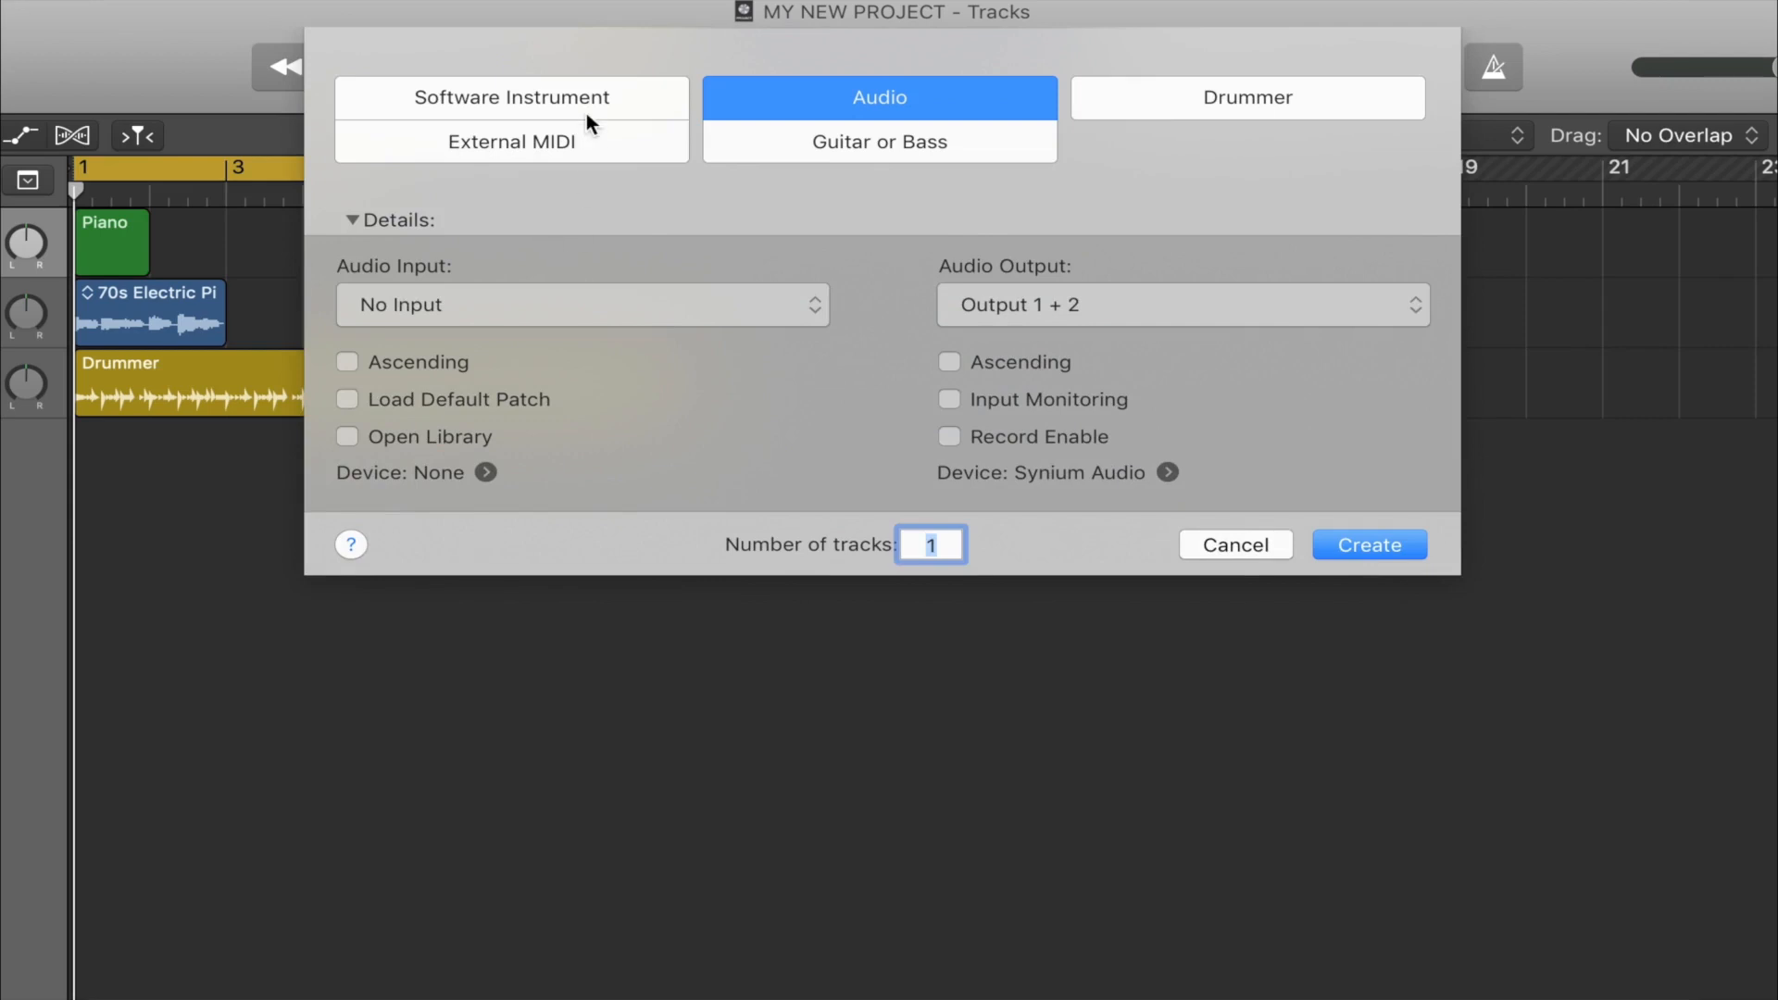
{"action": "left_click", "coordinate": [587, 110]}
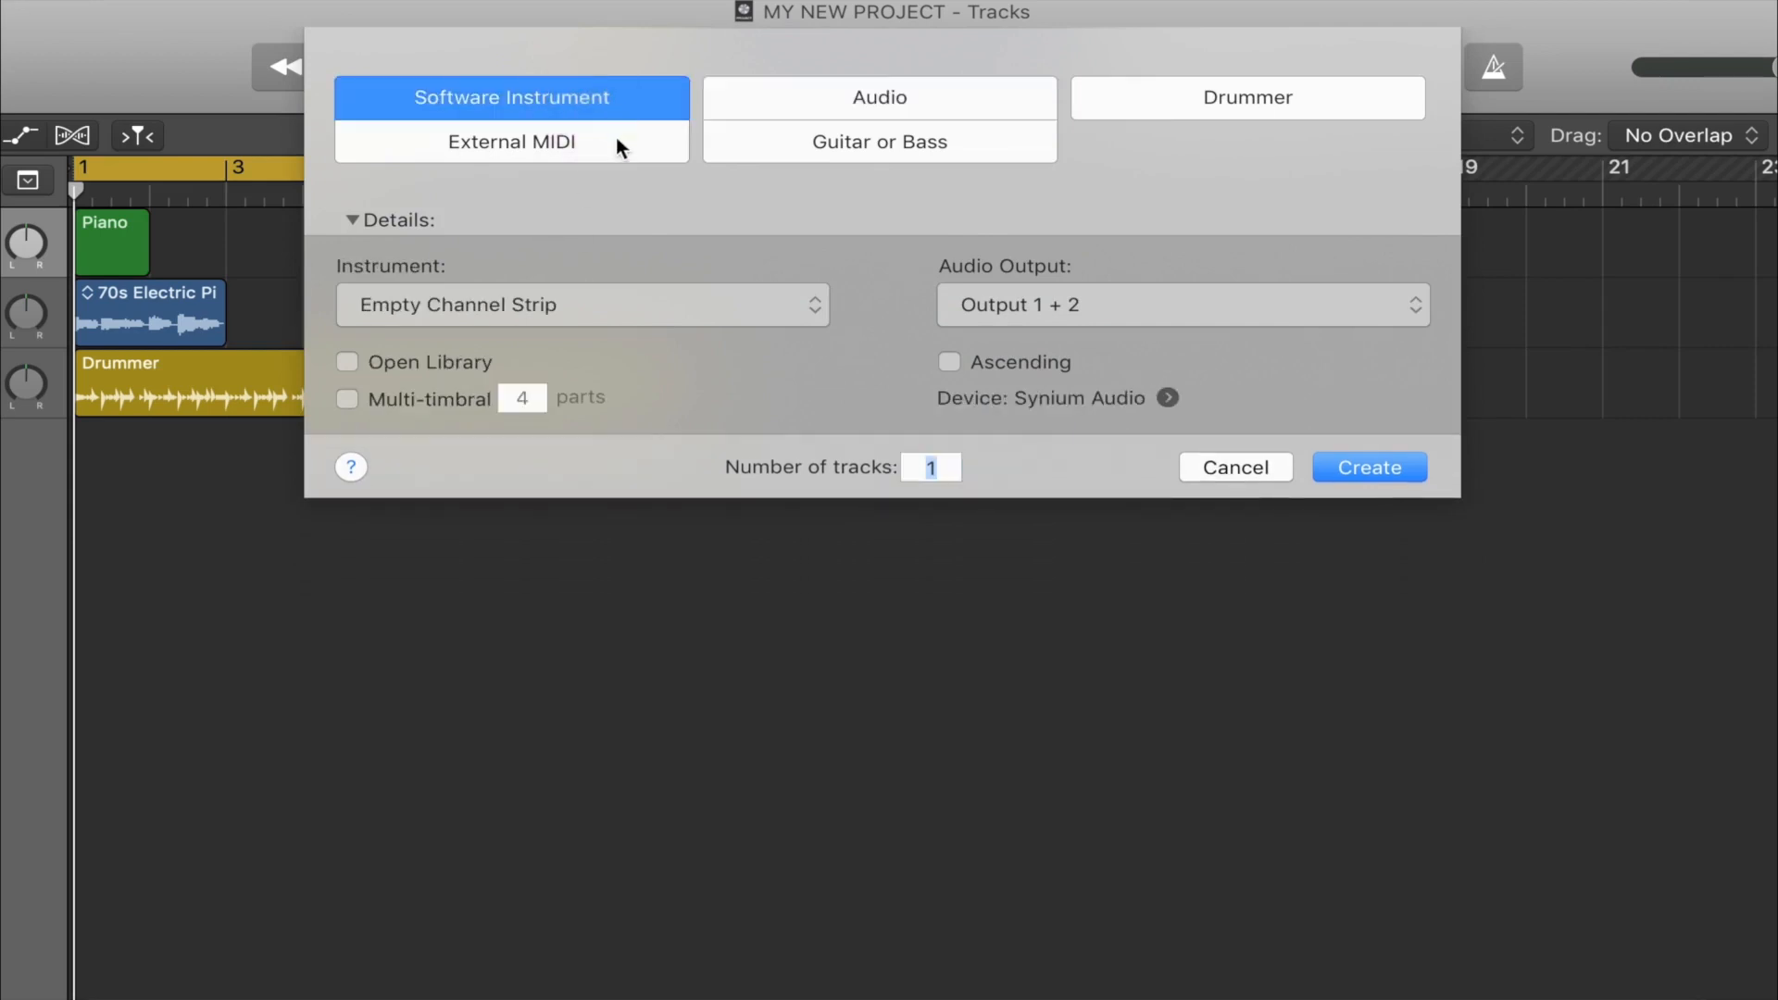
{"action": "left_click", "coordinate": [626, 313]}
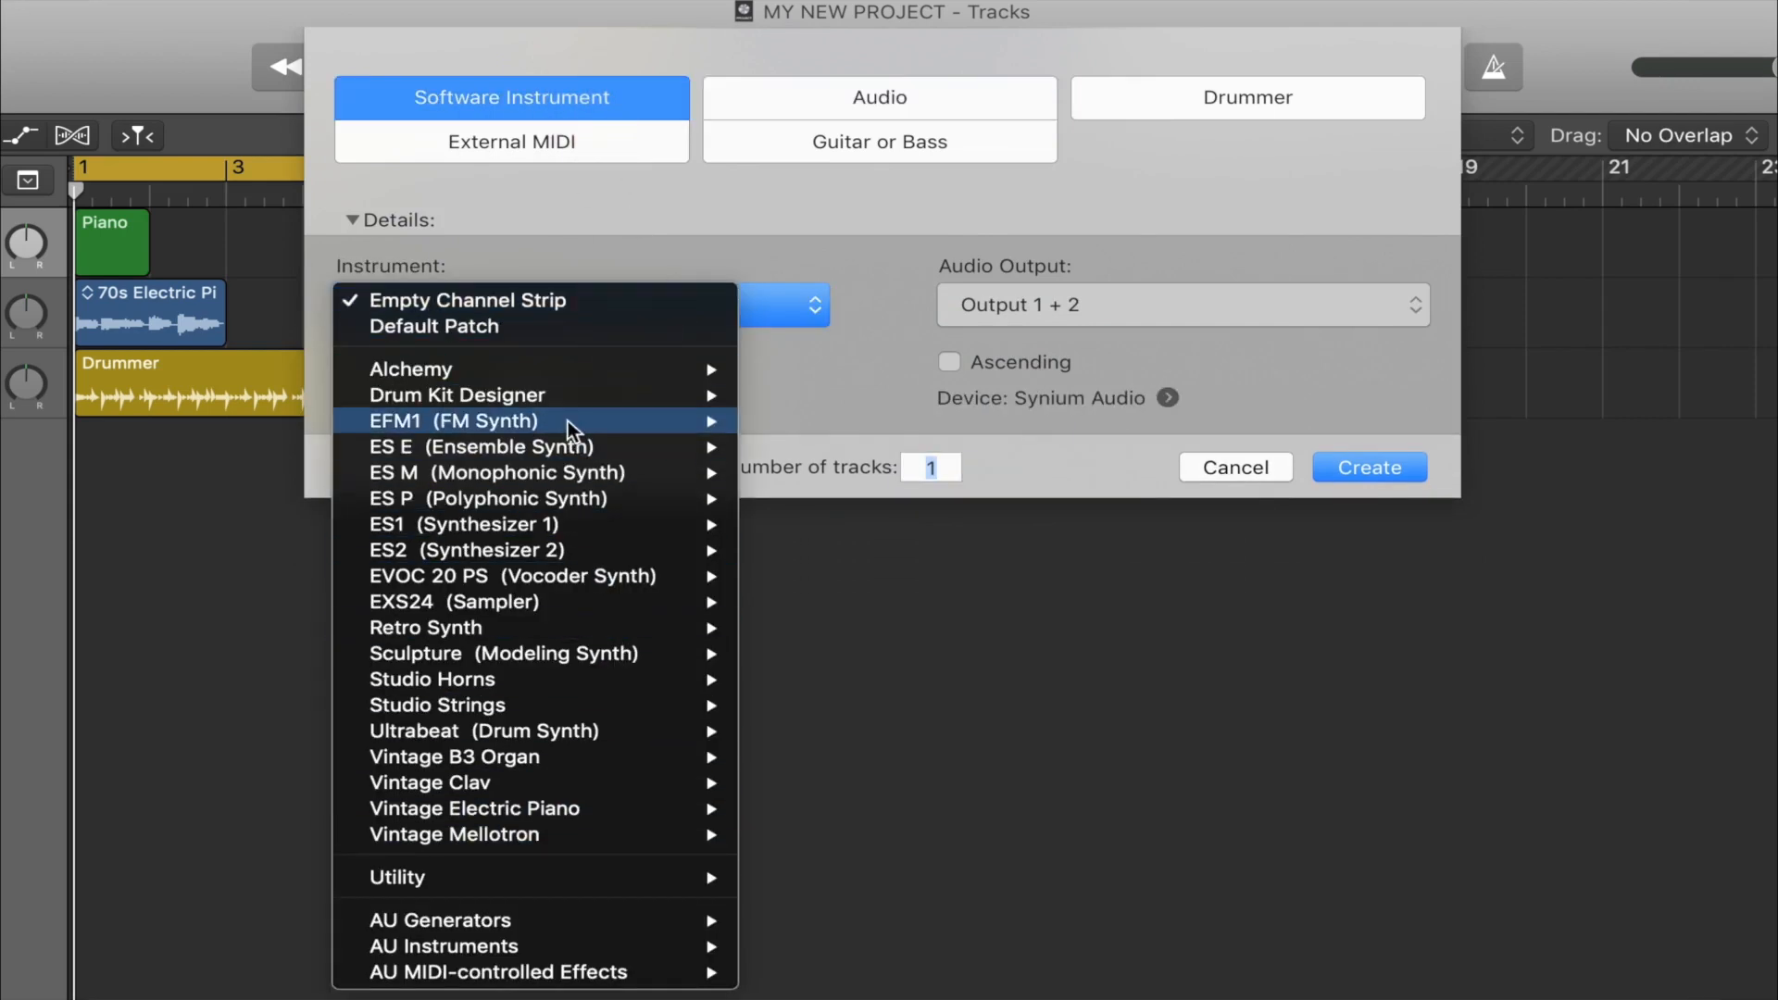
{"action": "mouse_move", "coordinate": [567, 419]}
{"action": "left_click", "coordinate": [537, 194]}
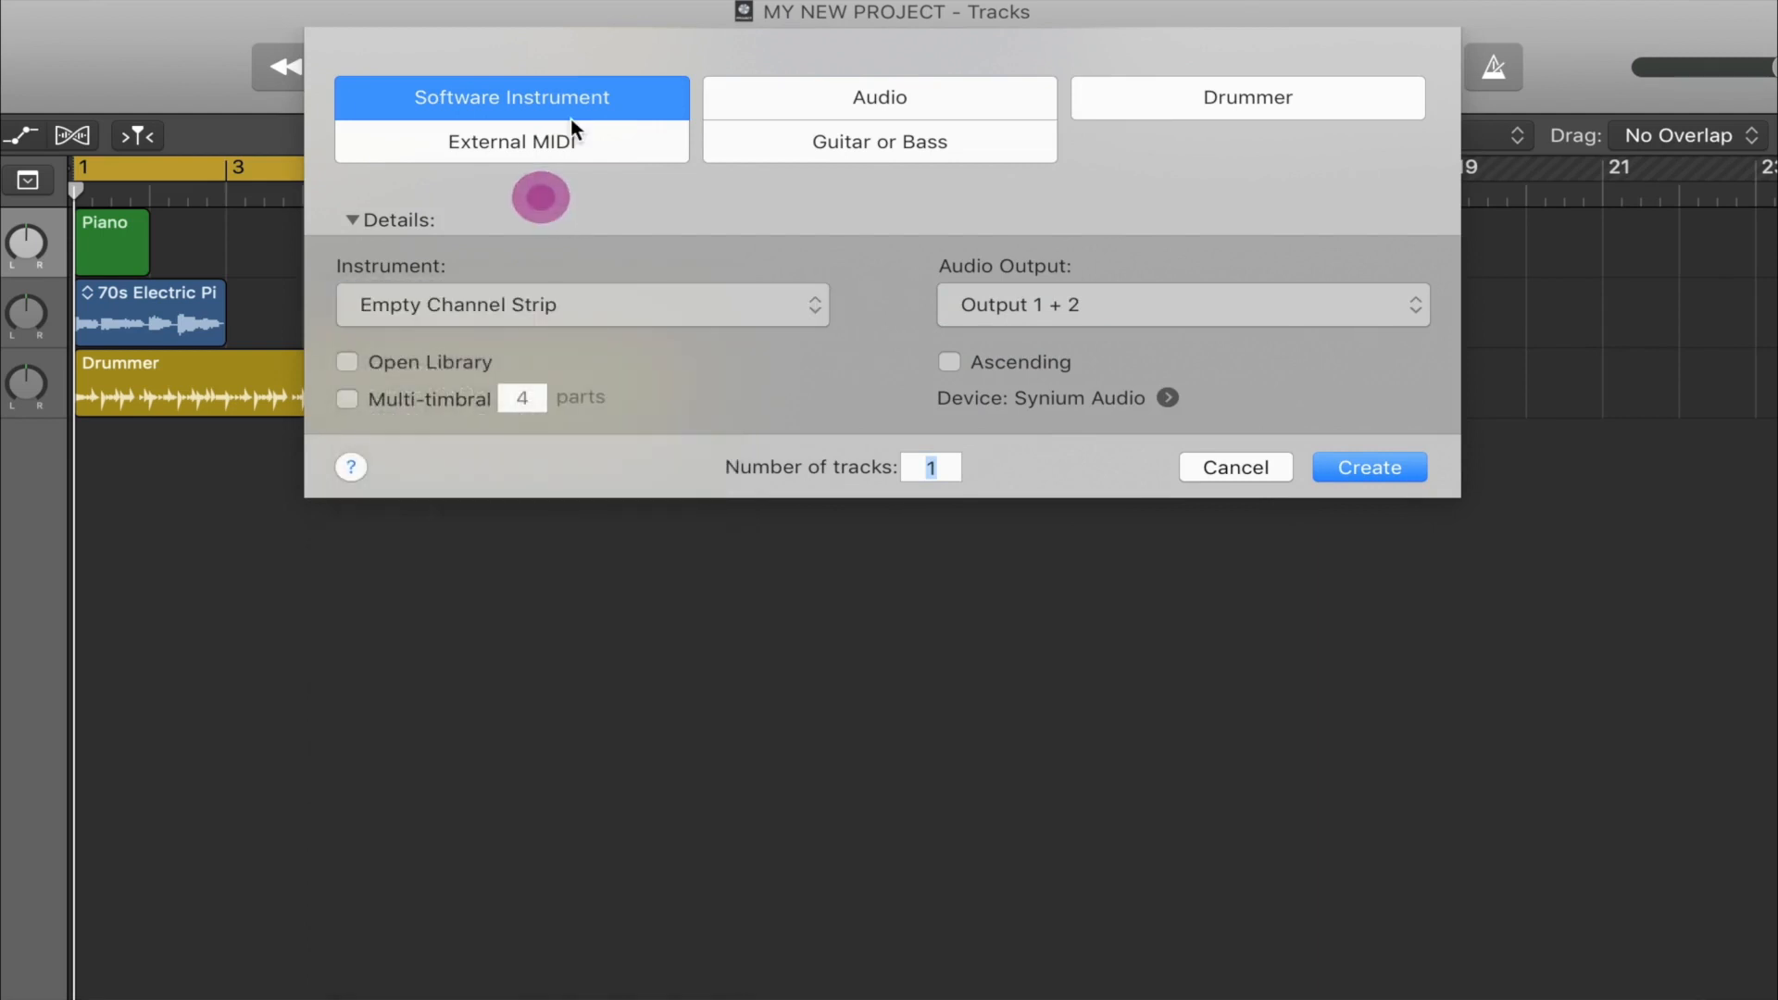
{"action": "left_click", "coordinate": [839, 102]}
{"action": "left_click", "coordinate": [1254, 107]}
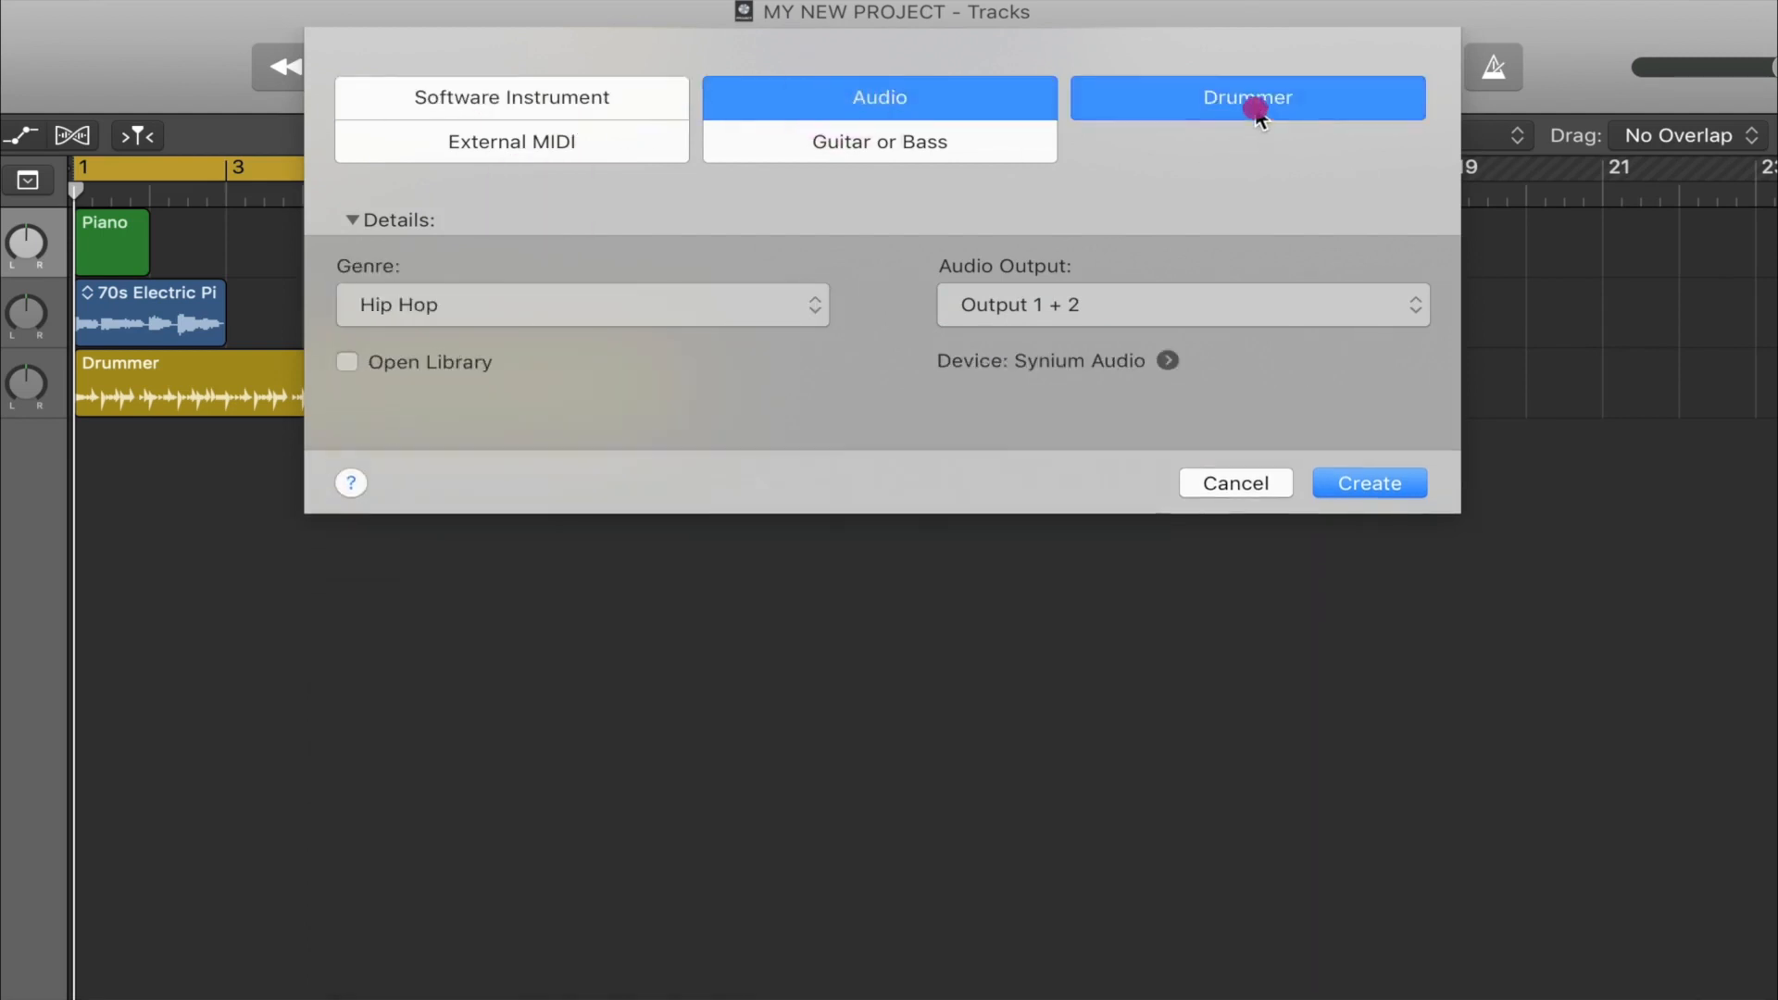
{"action": "left_click", "coordinate": [629, 132]}
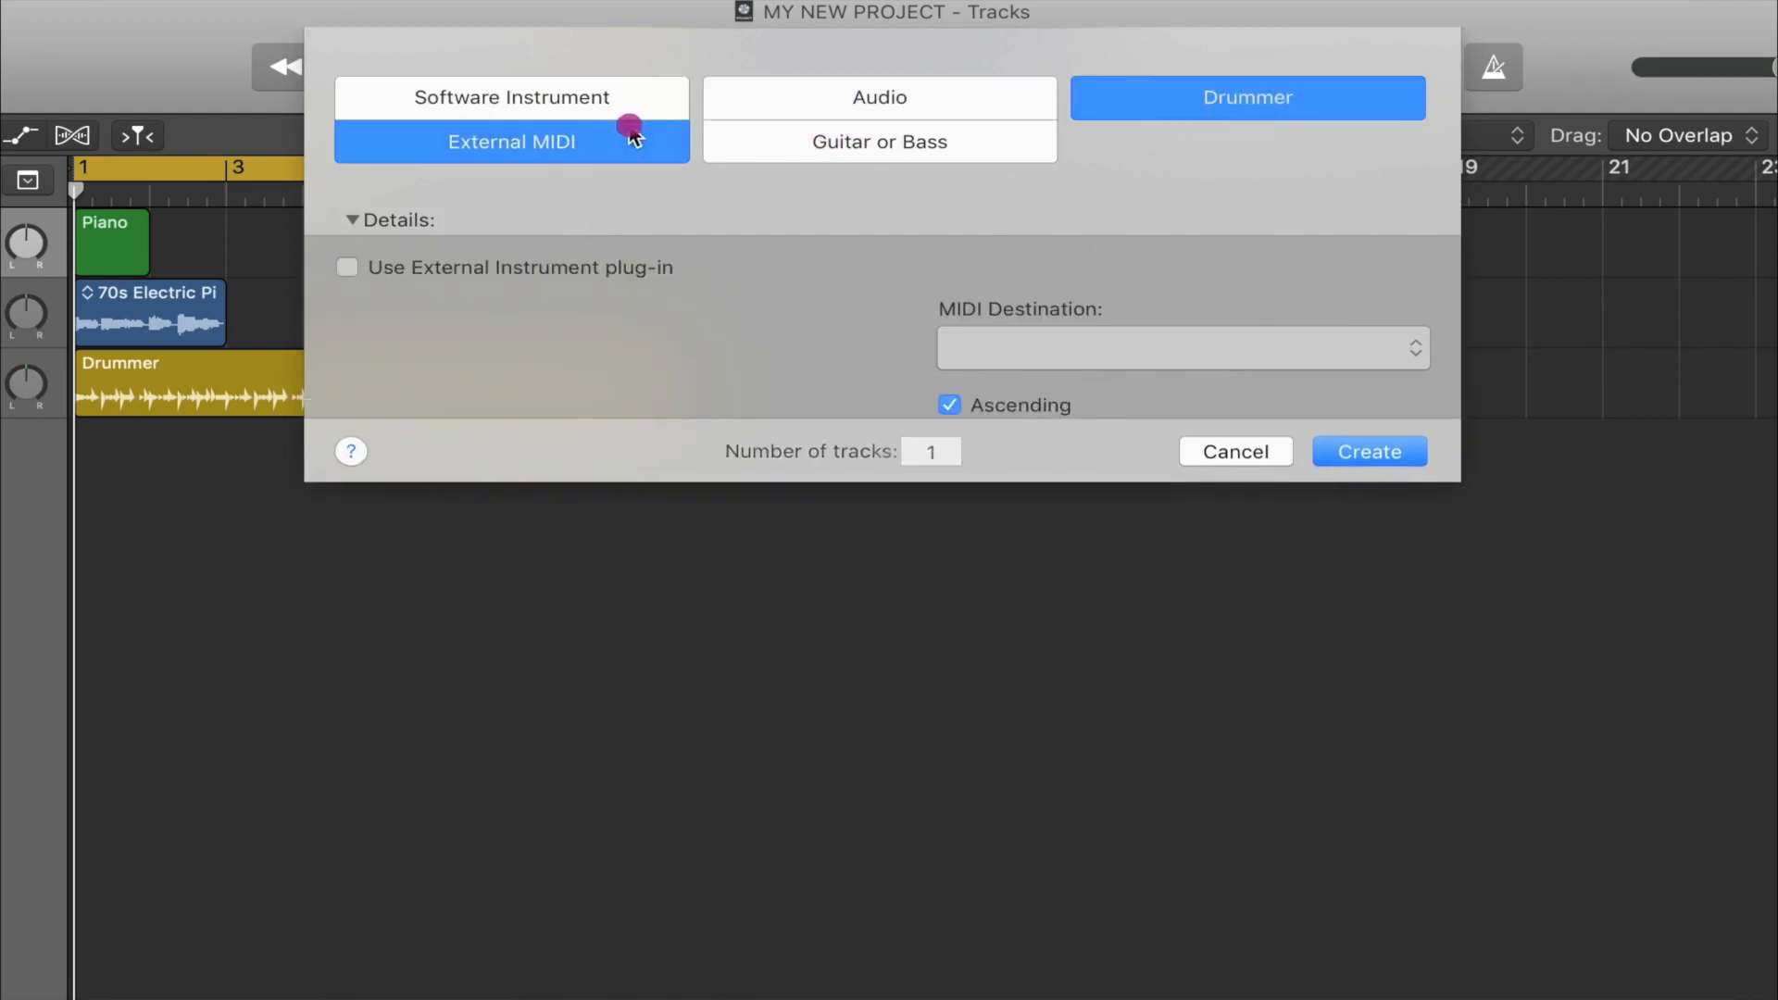
{"action": "left_click", "coordinate": [629, 96]}
{"action": "left_click", "coordinate": [1252, 474]}
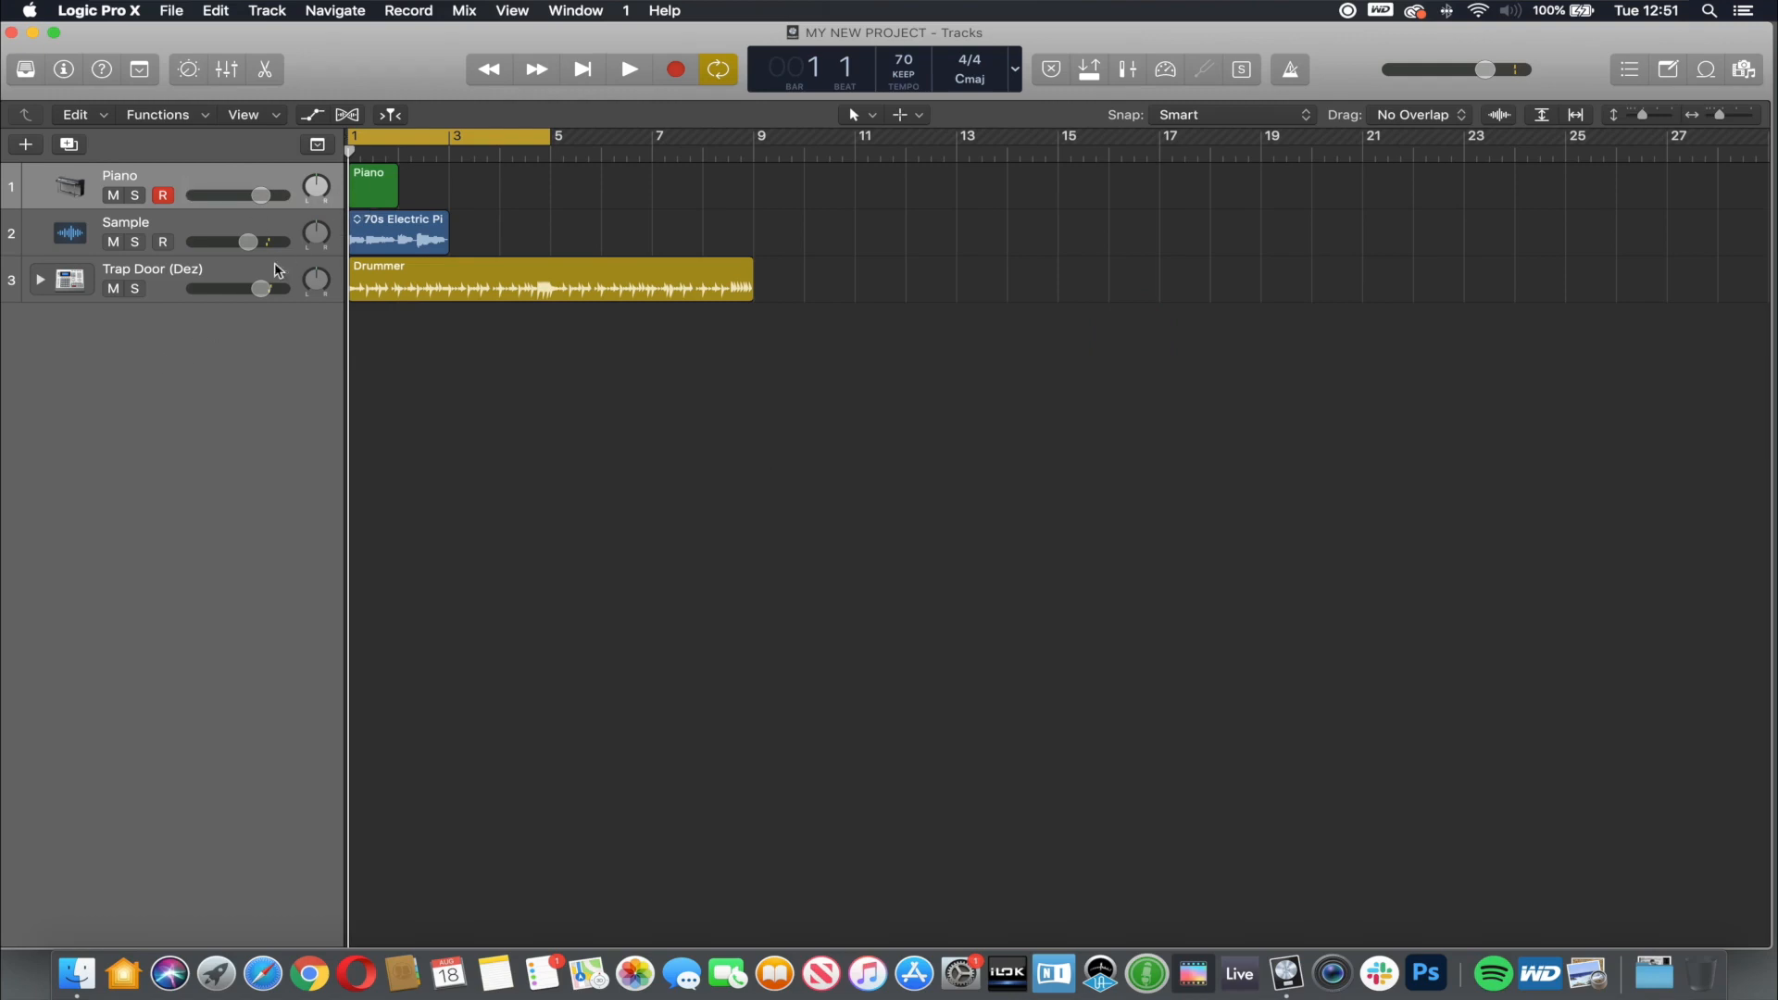
Step: Add a software instrument track, an audio track and another software instrument track below the existing ones, with a different existing track selected before each
{"action": "double_click", "coordinate": [206, 354]}
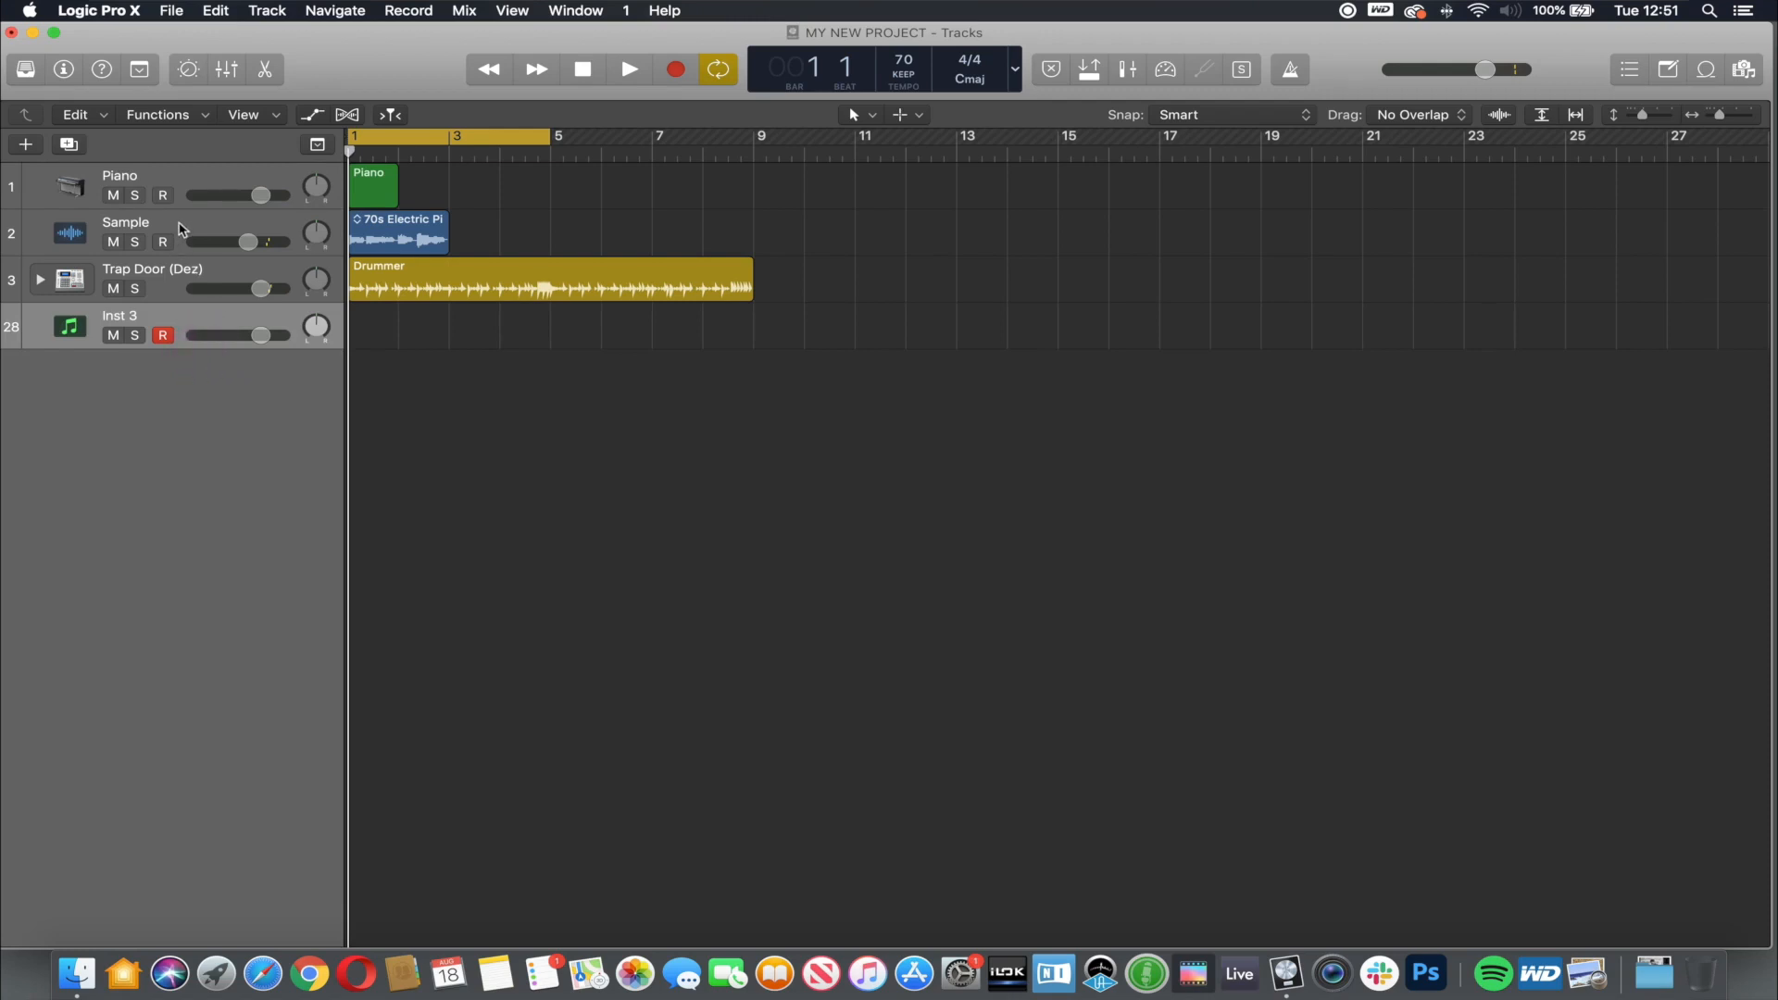
{"action": "left_click", "coordinate": [182, 229]}
{"action": "double_click", "coordinate": [212, 439]}
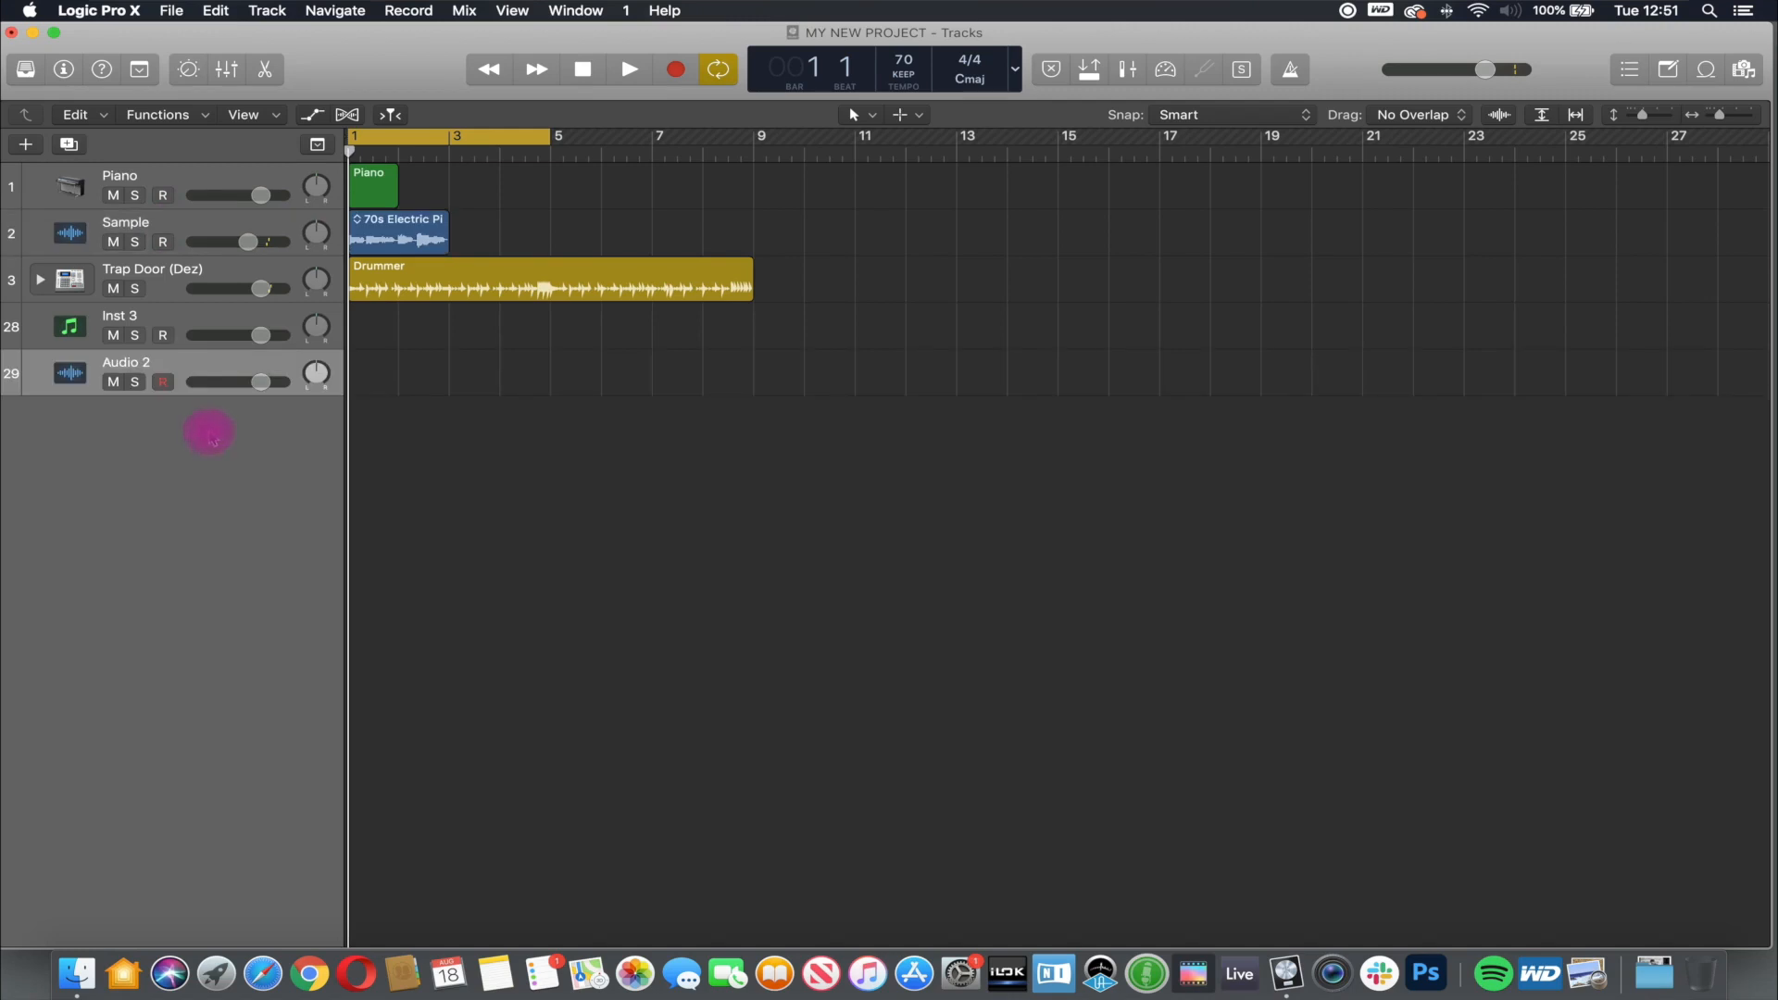
{"action": "left_click", "coordinate": [197, 280]}
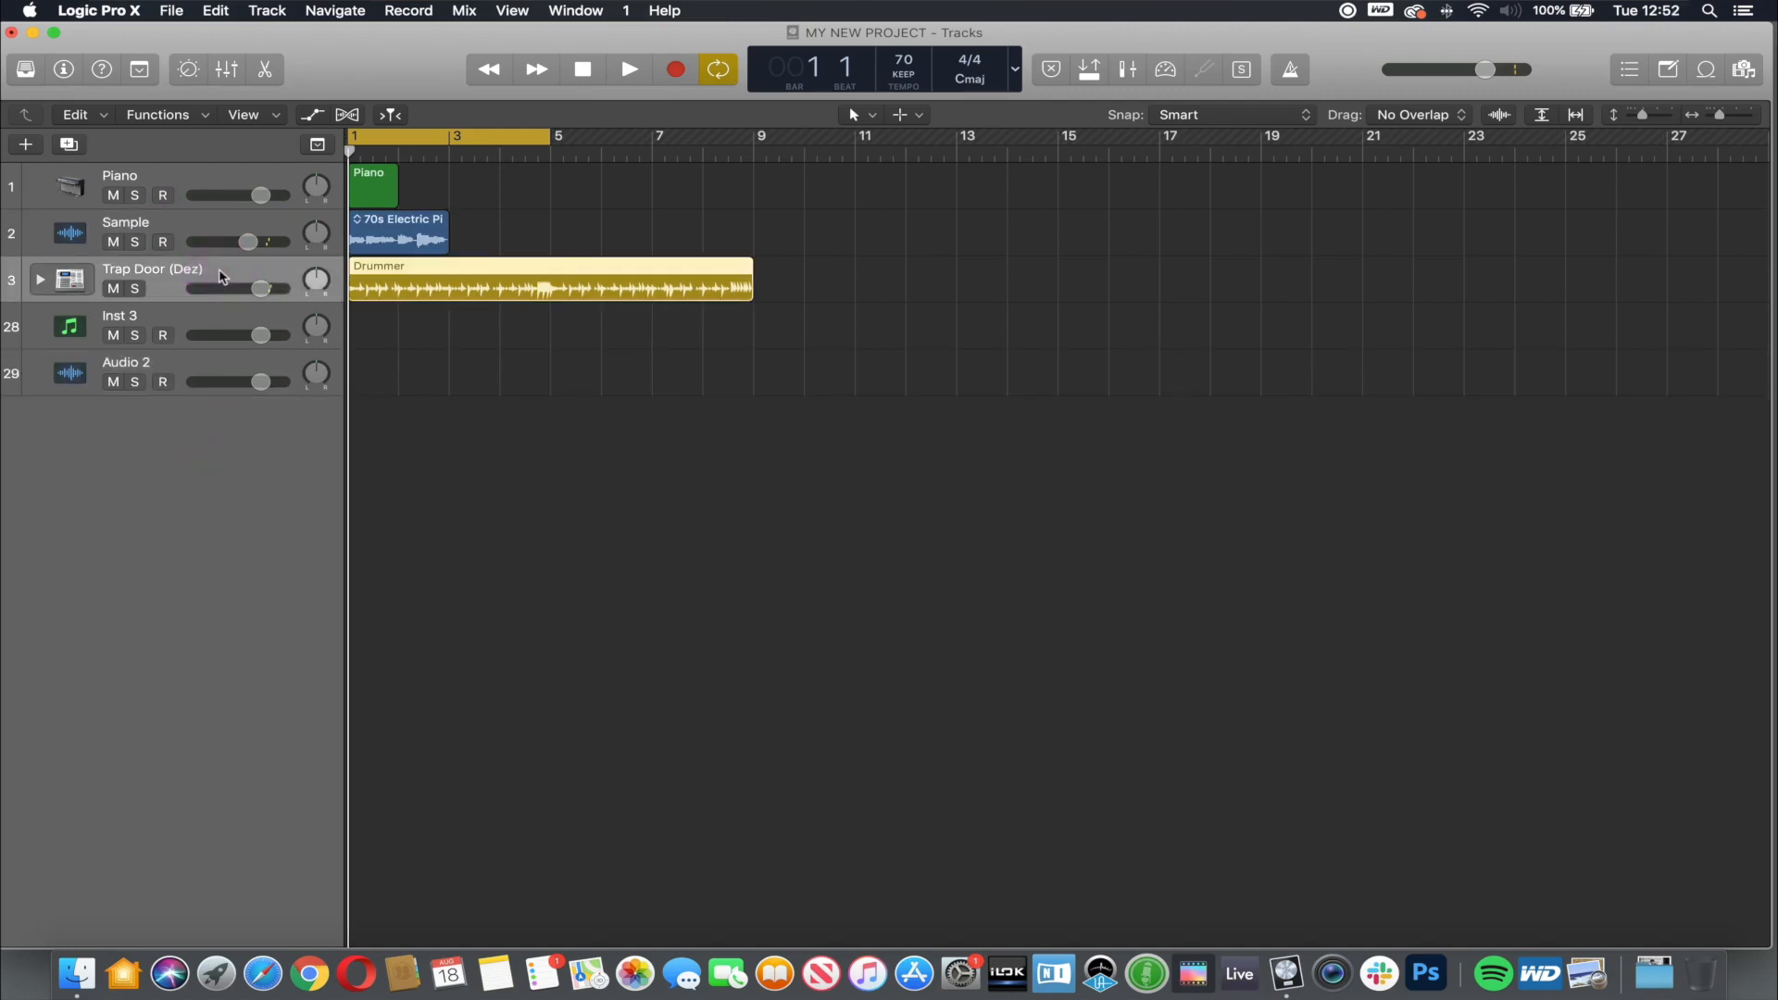
{"action": "double_click", "coordinate": [196, 430]}
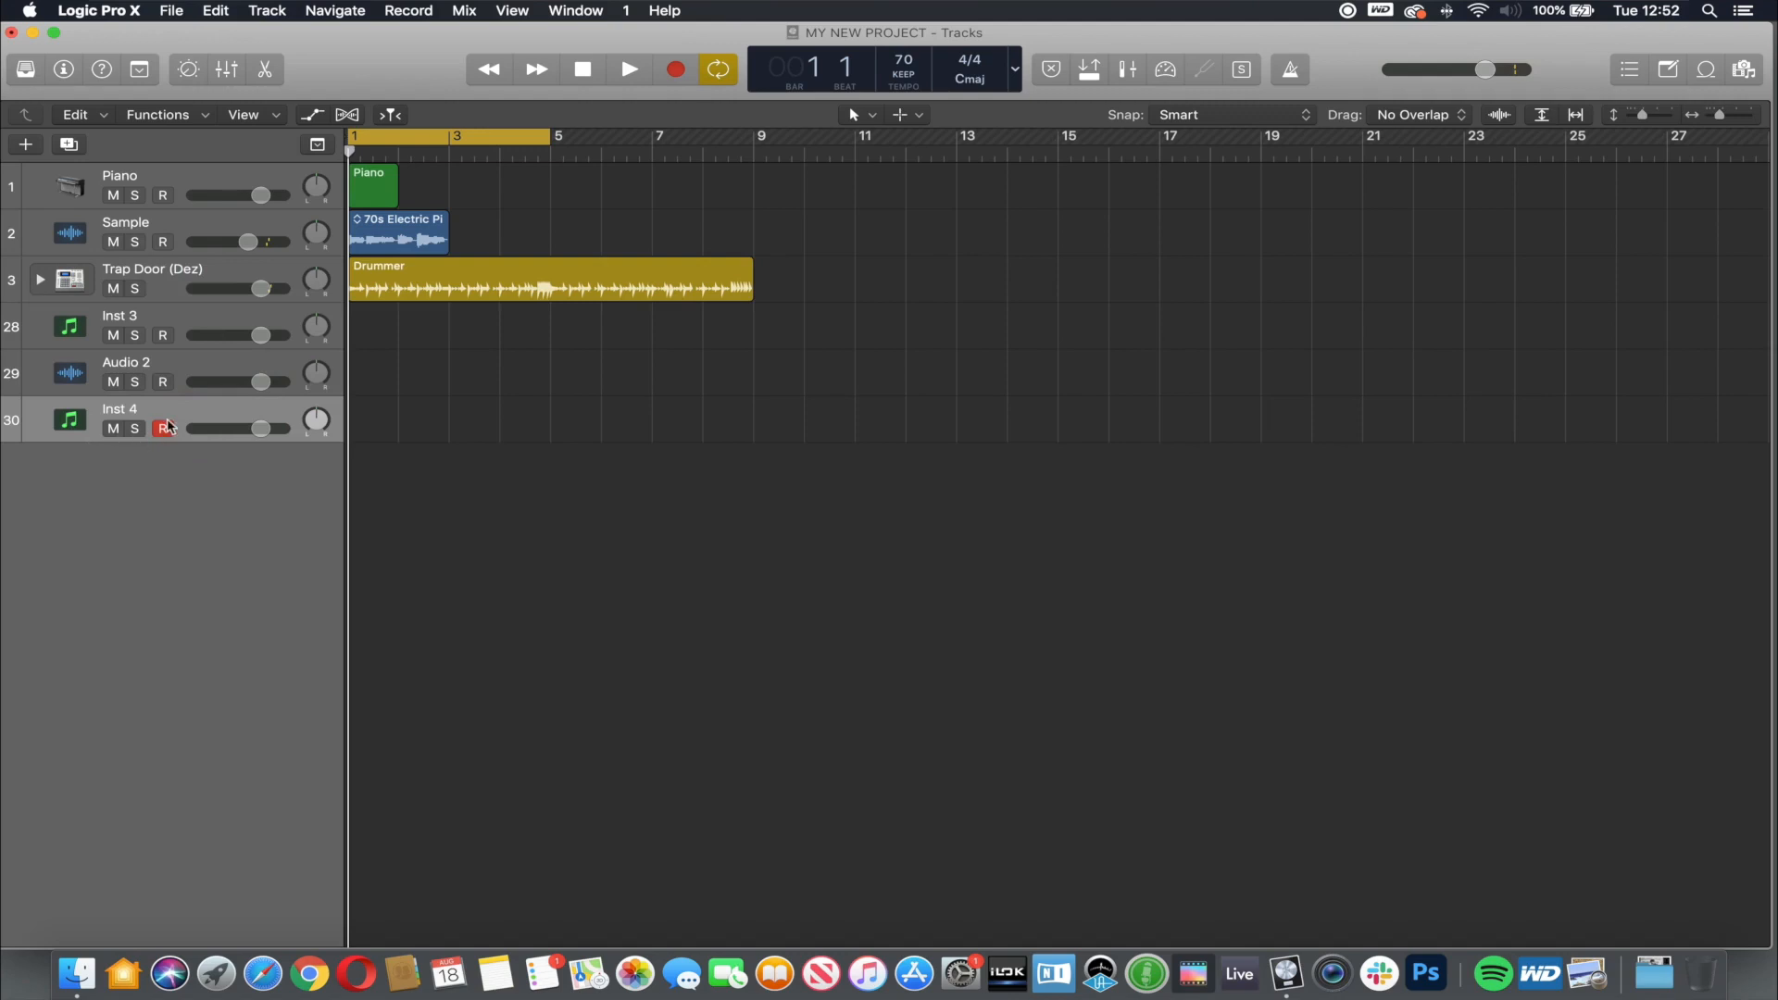
Step: Delete the three empty tracks below the Trap Door drummer track
{"action": "key", "text": "BackSpace"}
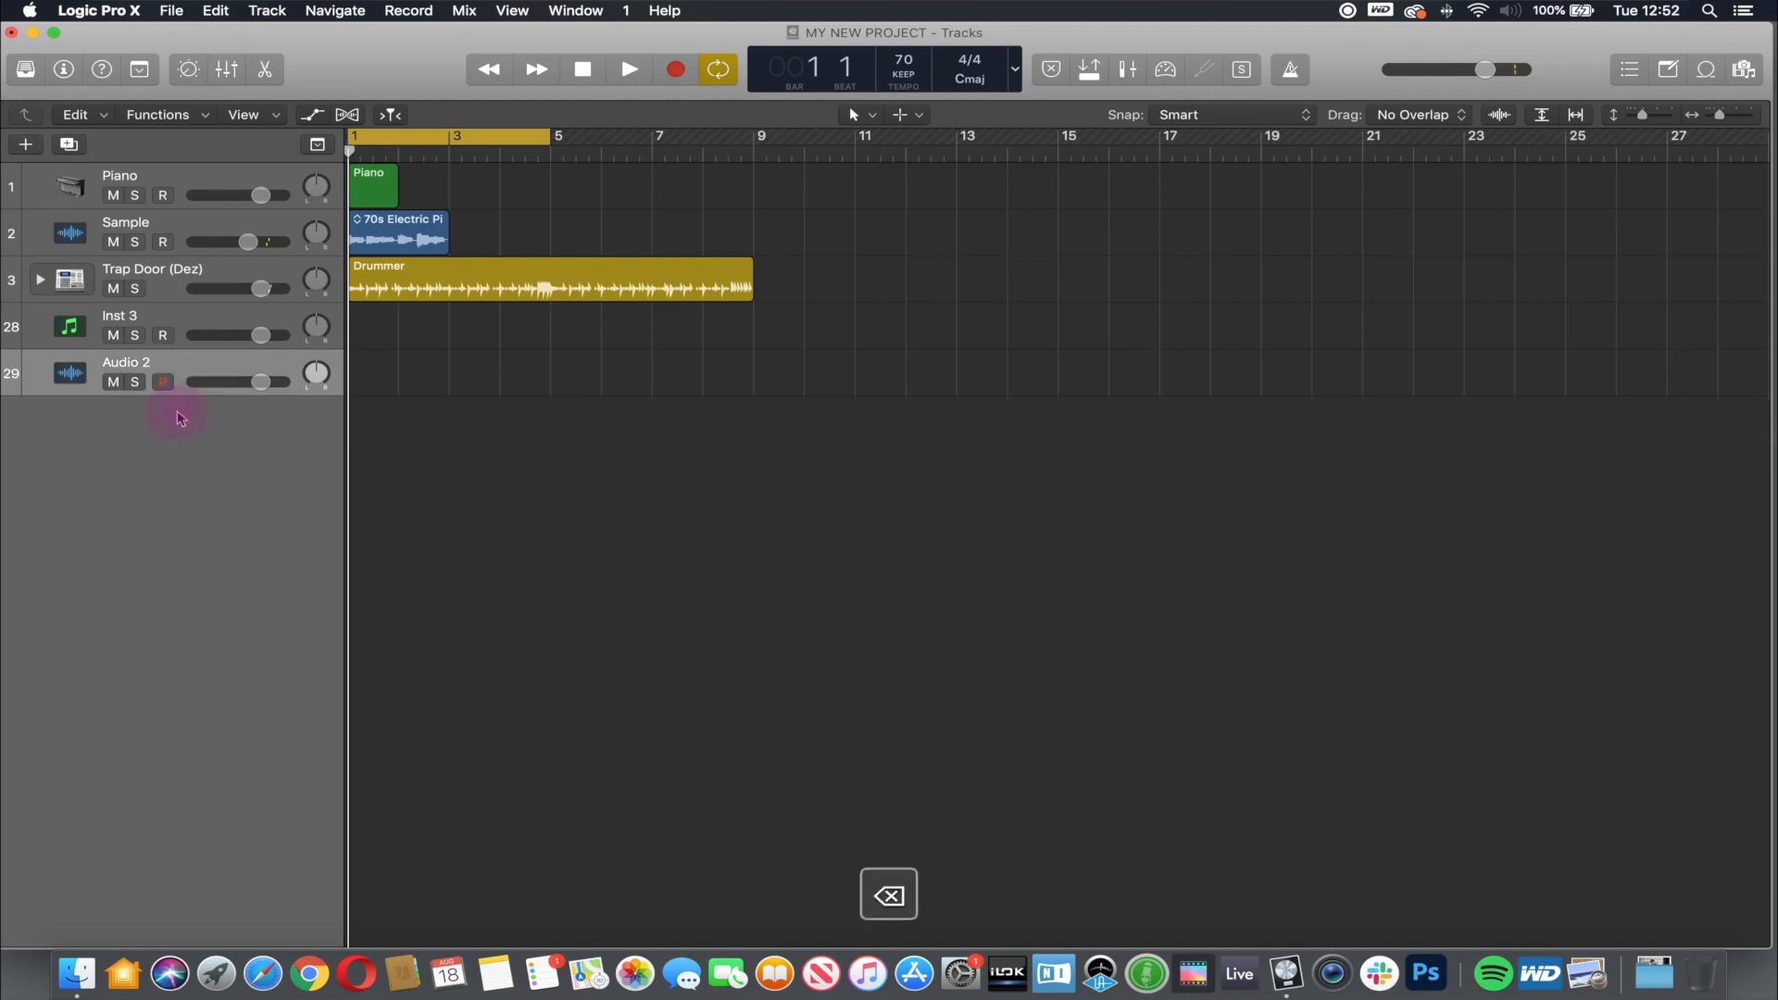
{"action": "key", "text": "BackSpace"}
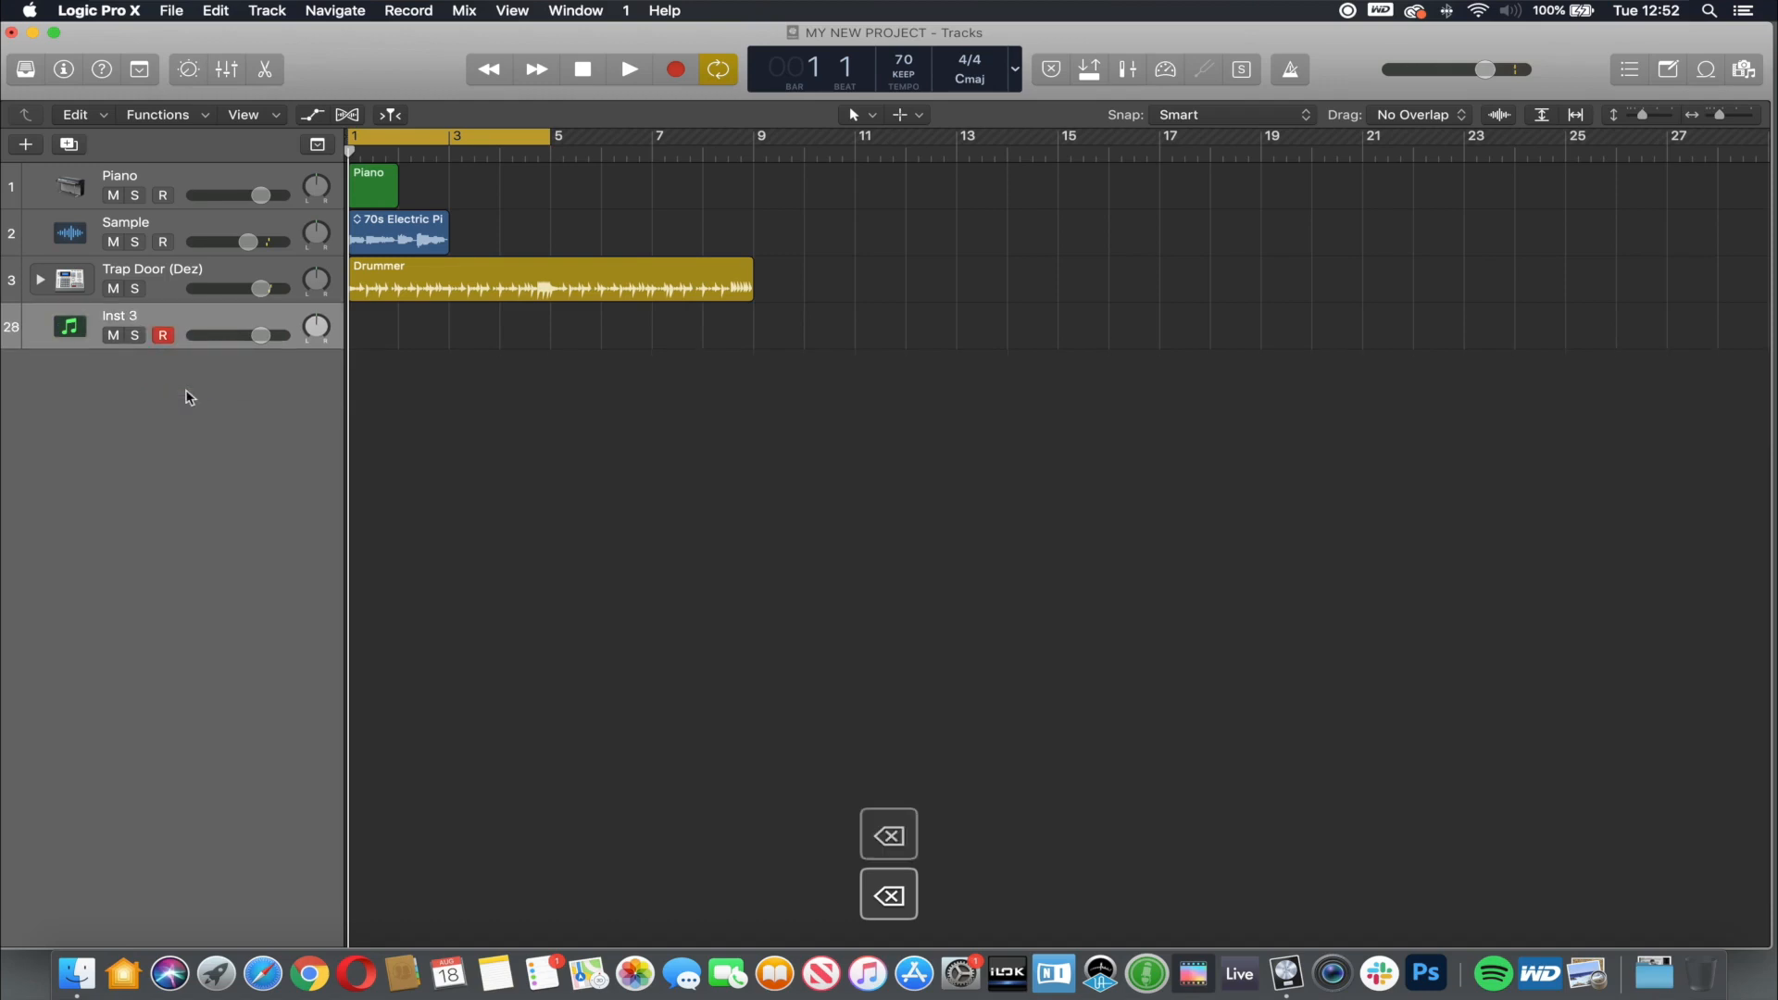
{"action": "key", "text": "BackSpace"}
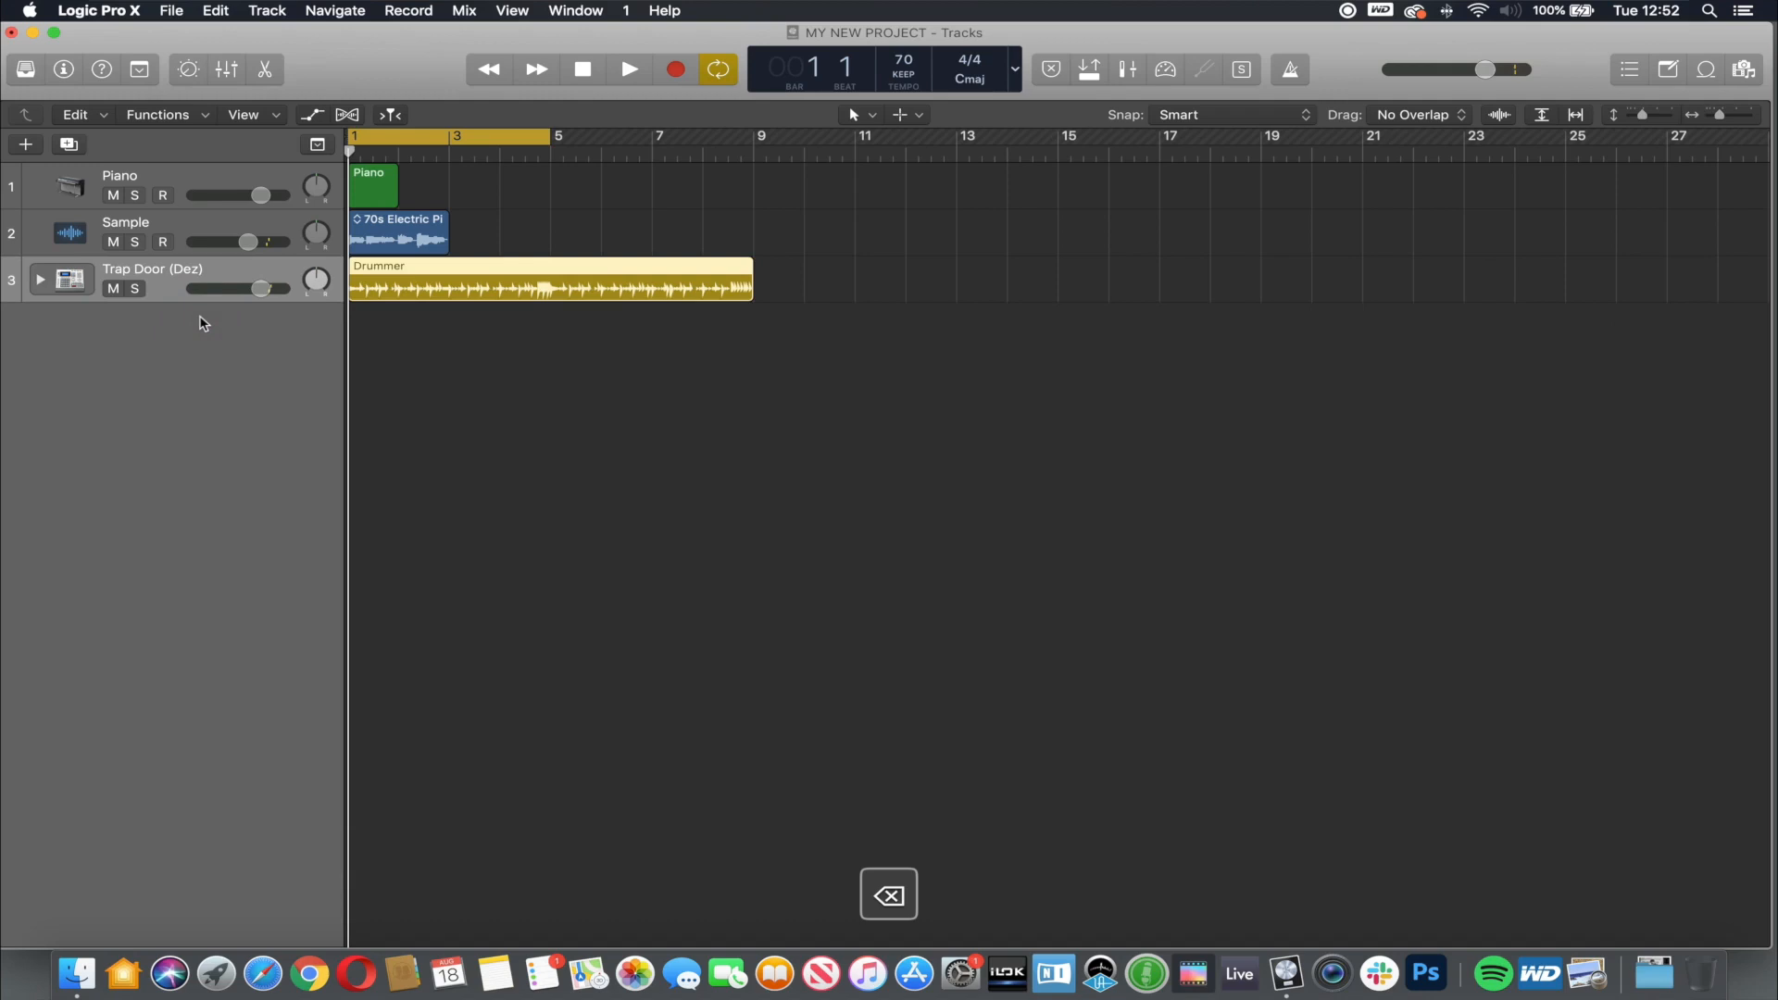
{"action": "left_click", "coordinate": [376, 180]}
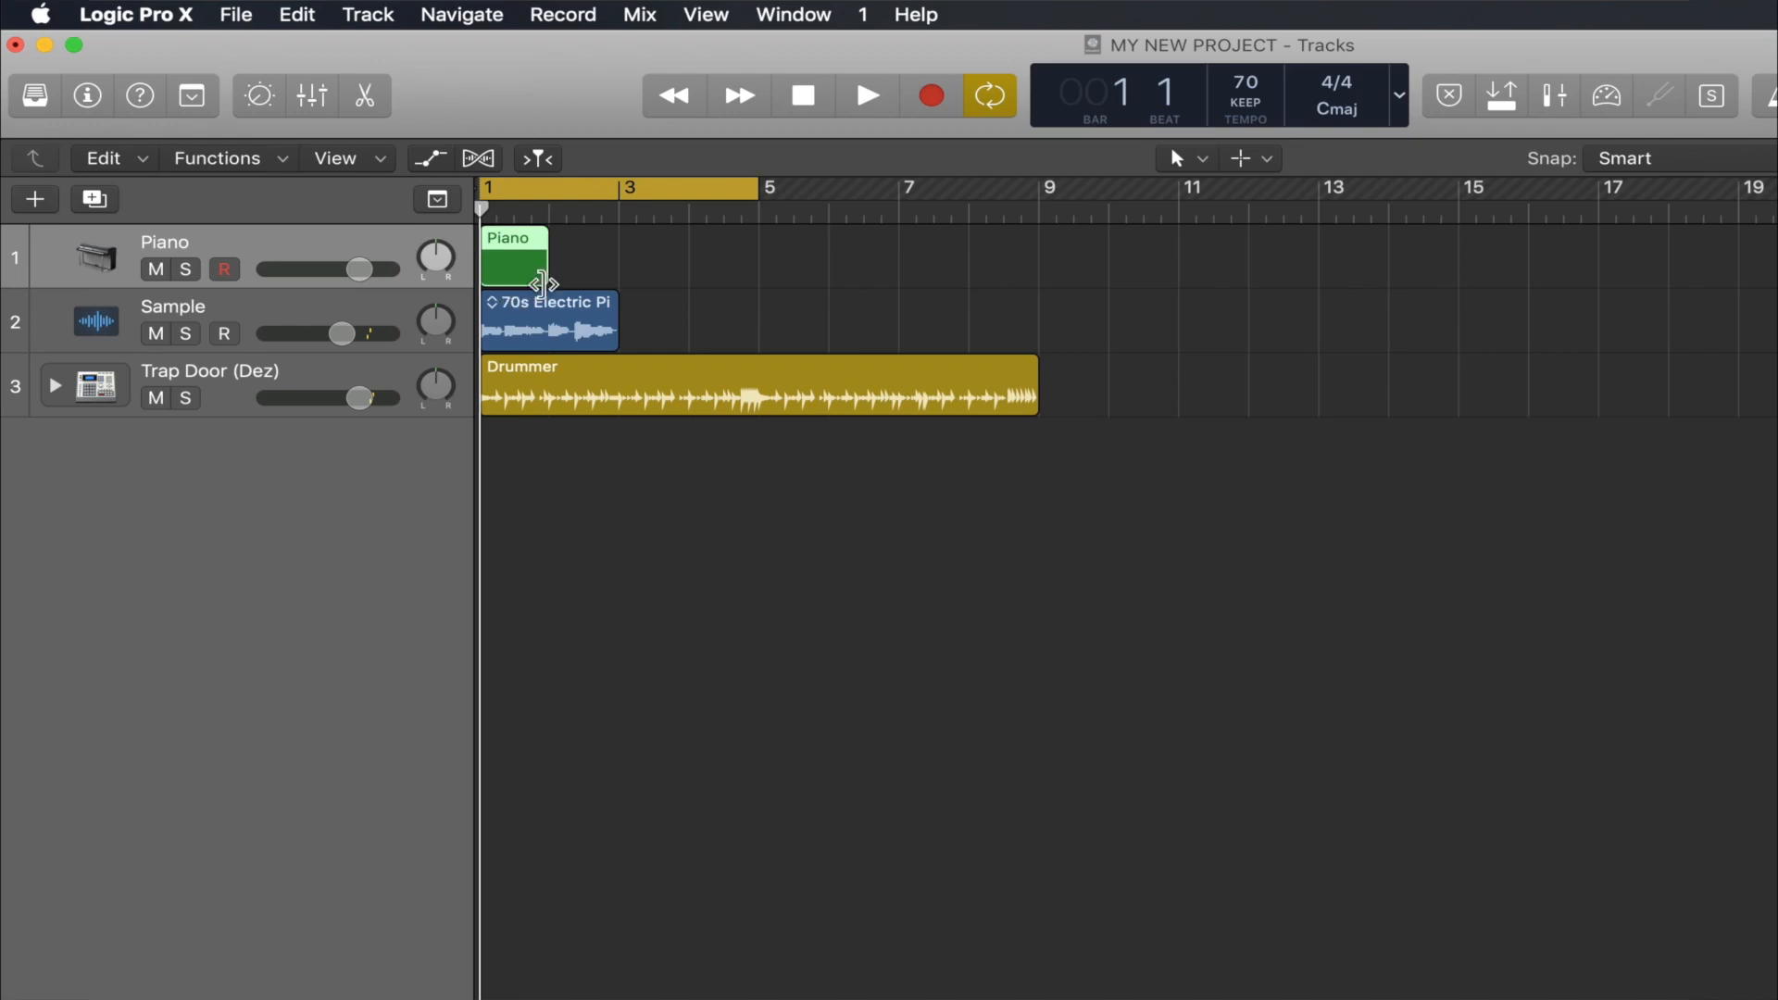
{"action": "left_click", "coordinate": [597, 278]}
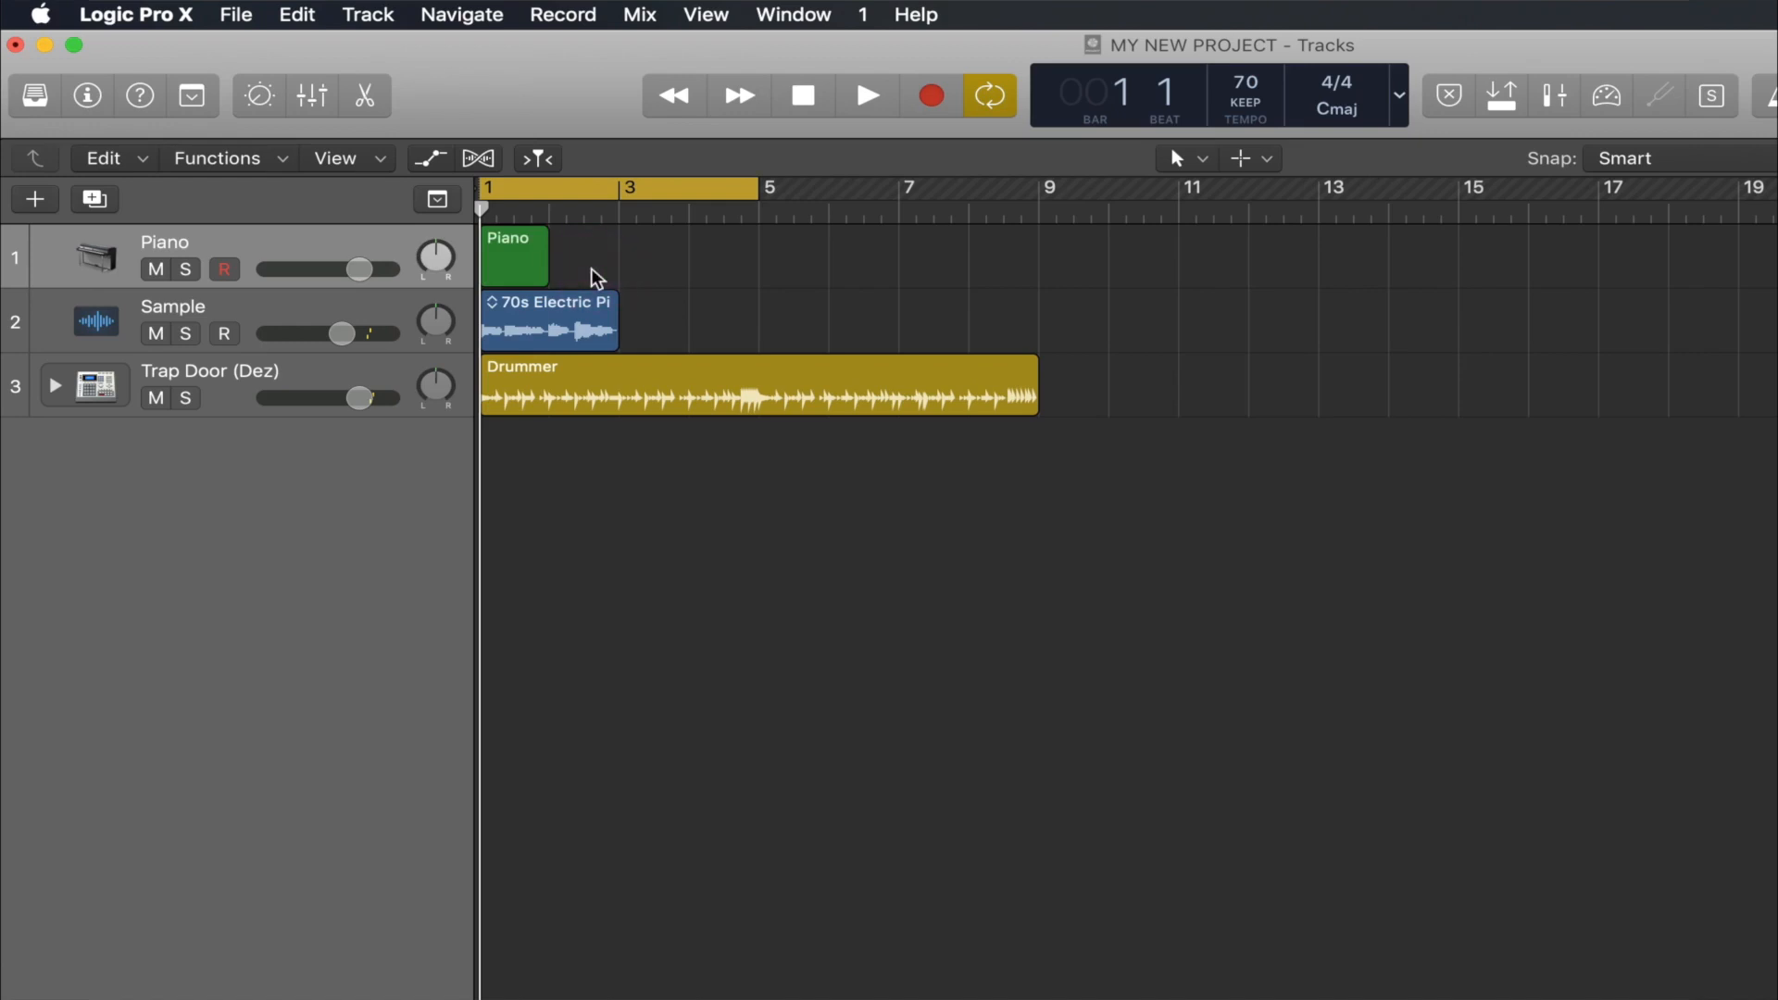
{"action": "left_click", "coordinate": [504, 267]}
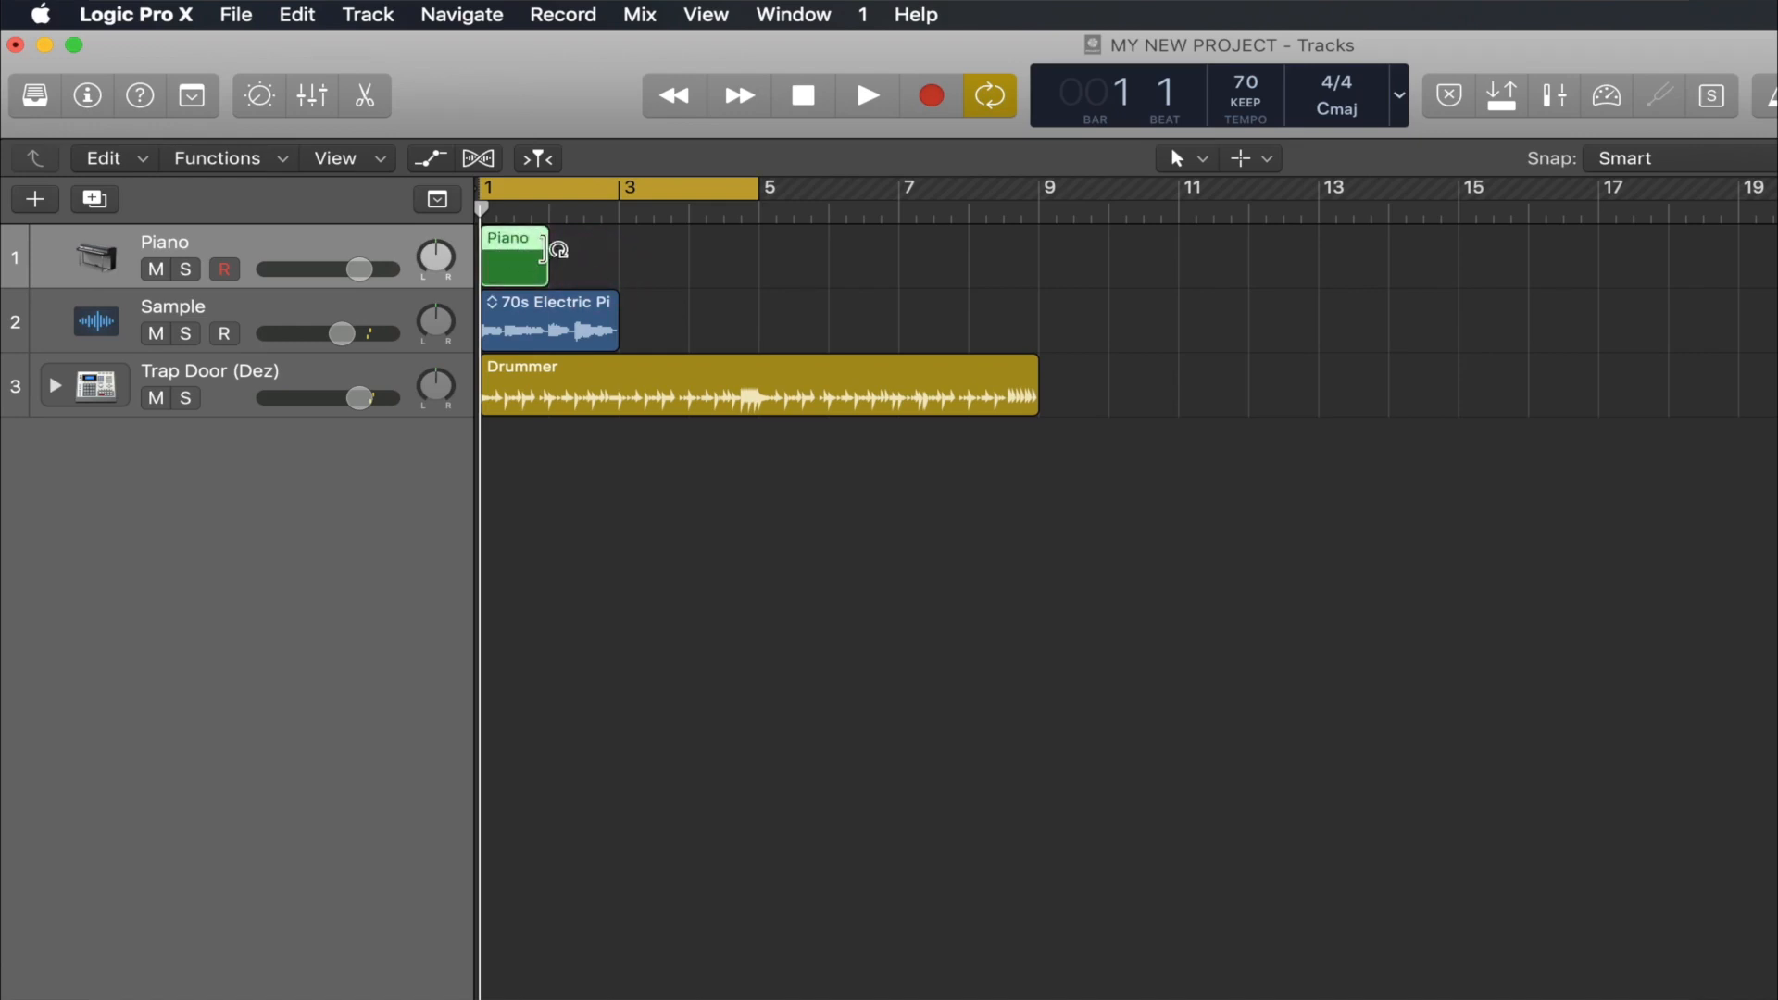
{"action": "left_click", "coordinate": [556, 299]}
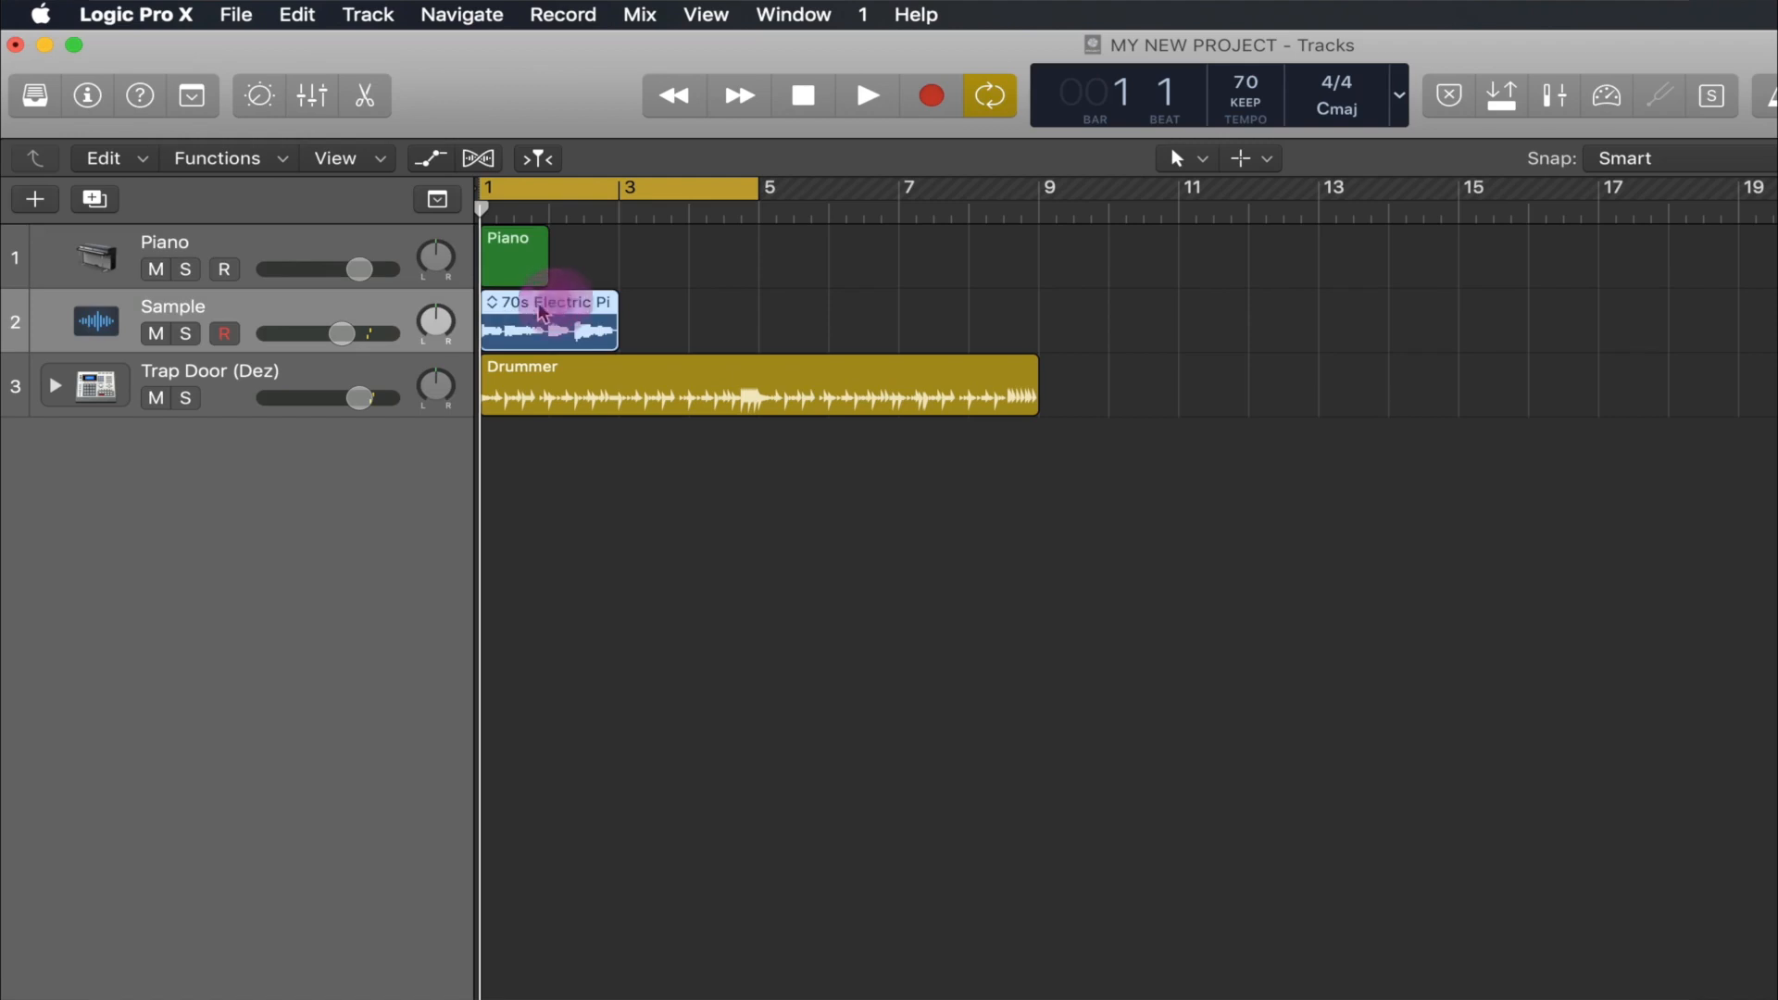
{"action": "left_click", "coordinate": [644, 370]}
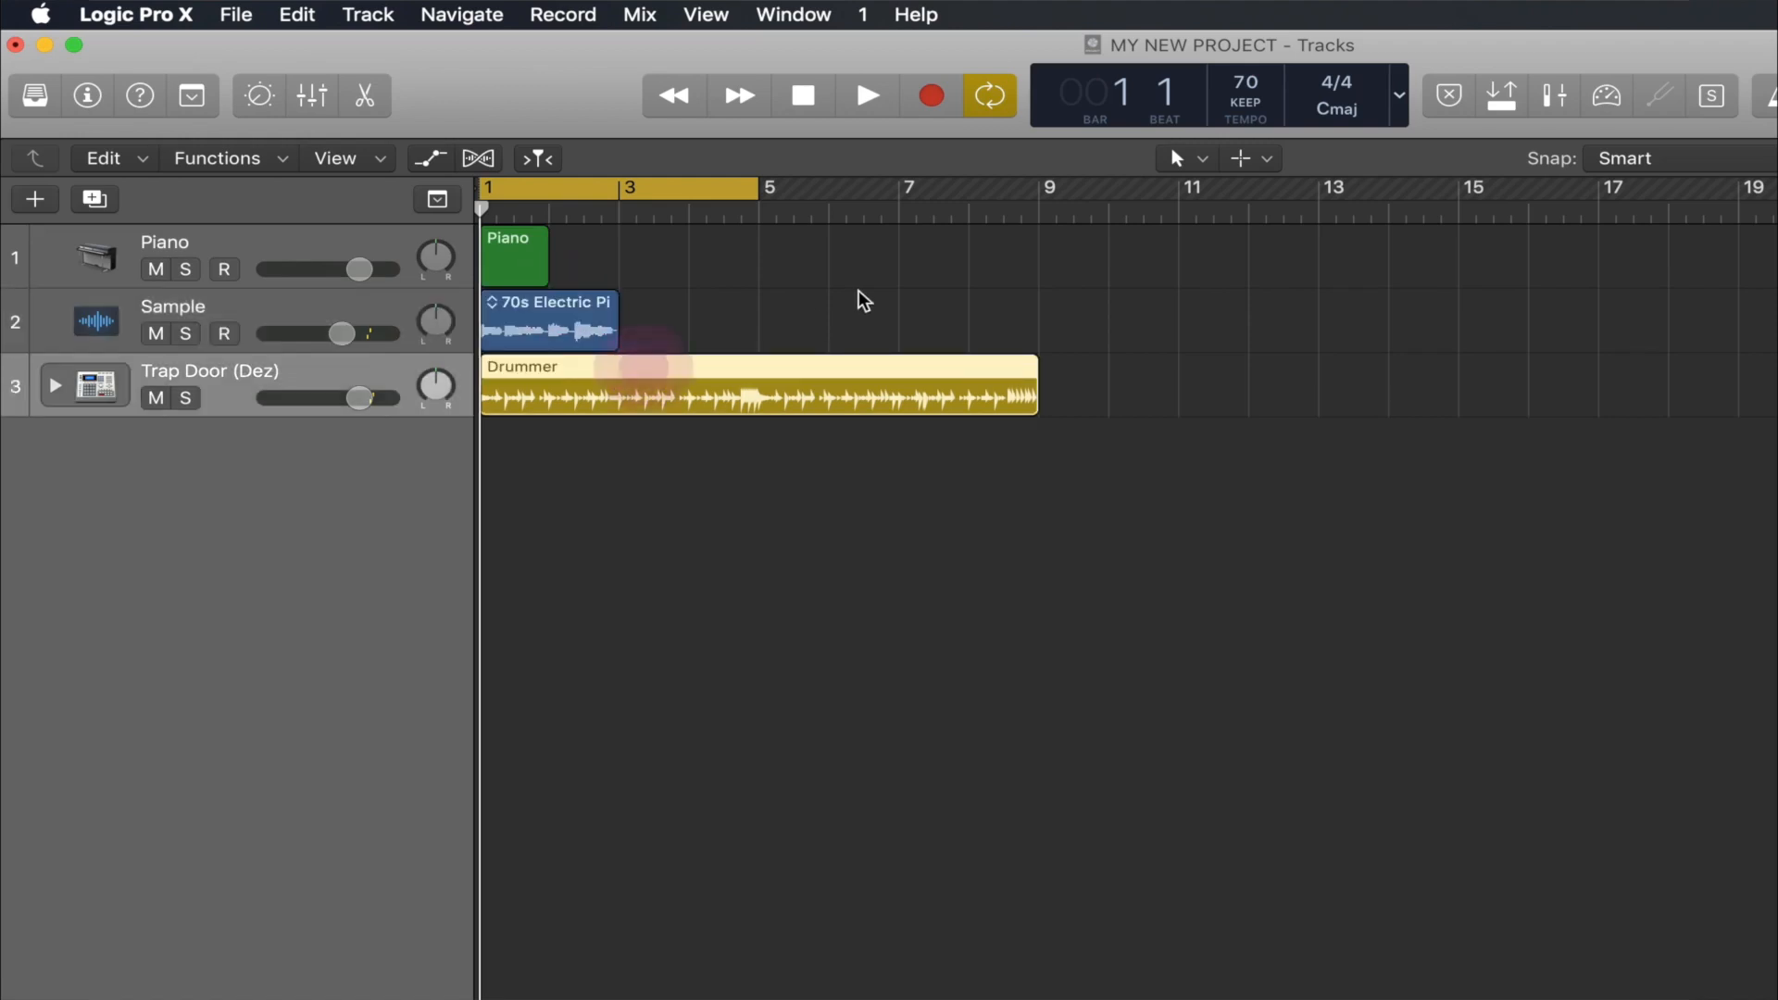
Step: Lengthen the Piano region so that it ends at bar 5
{"action": "left_click", "coordinate": [535, 269]}
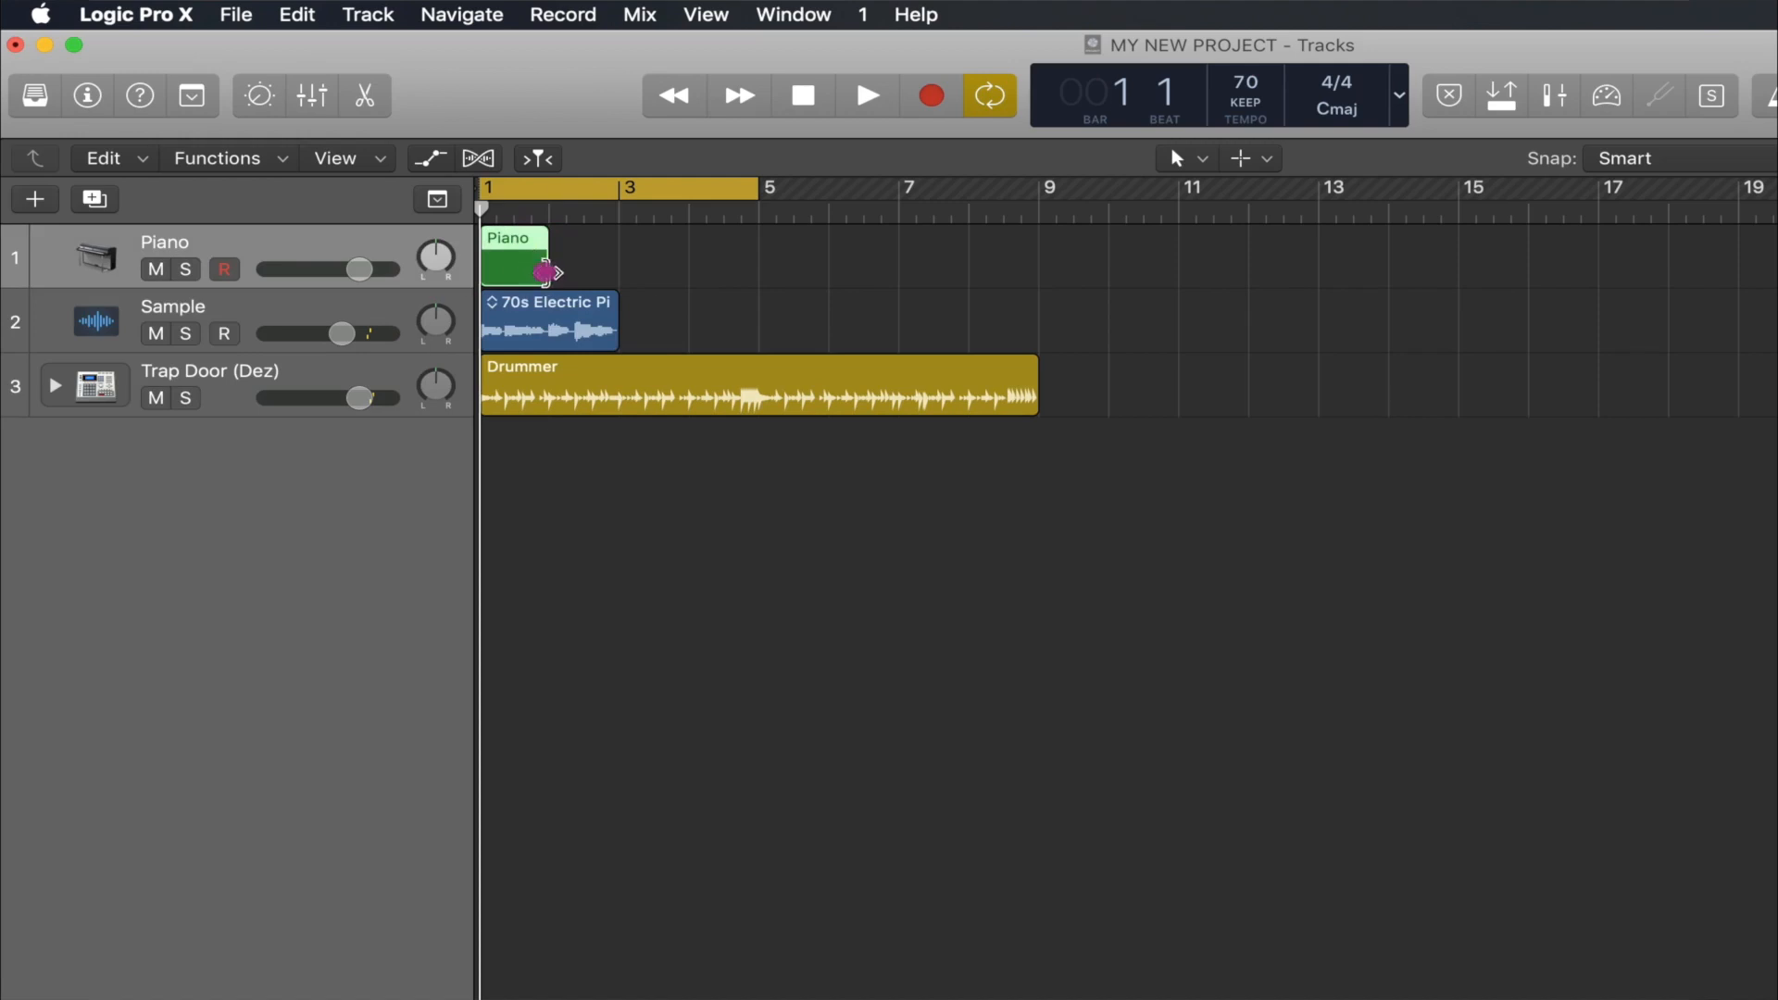
{"action": "left_click_drag", "start_coordinate": [547, 270], "coordinate": [753, 286]}
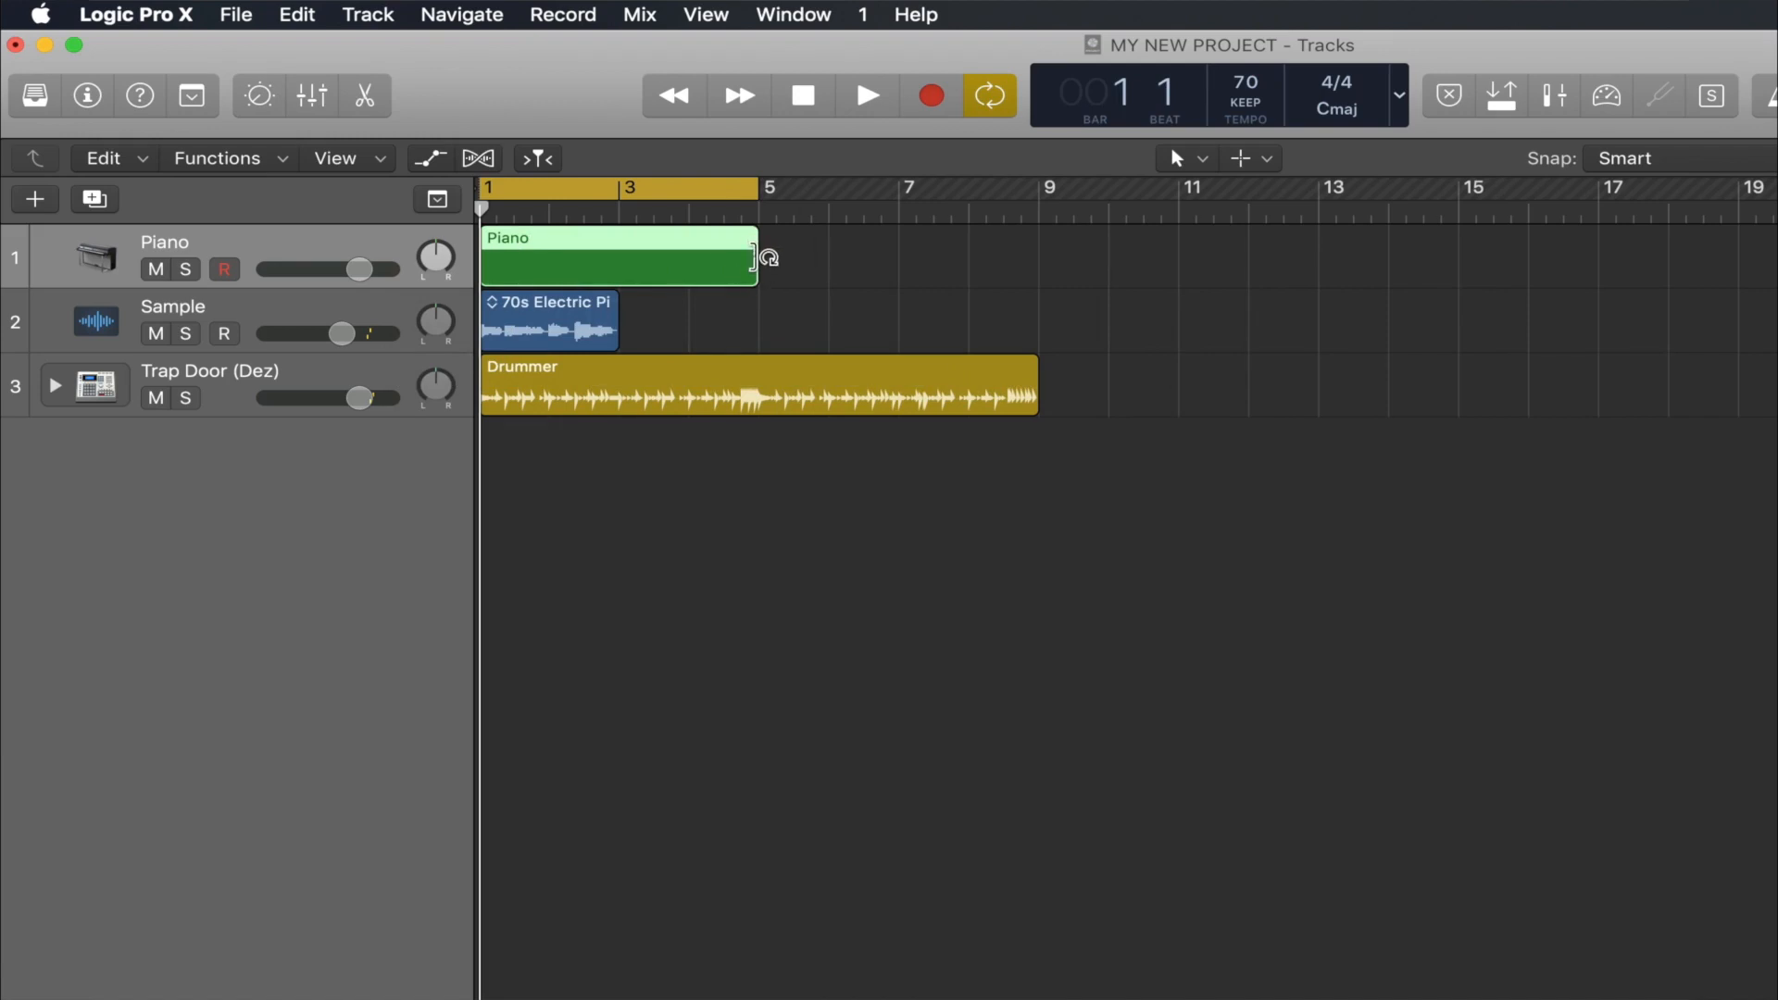
Step: Try looping the Piano region out to bar 9 and the 70s Electric Piano region to nearly bar 8, removing each loop again
{"action": "left_click_drag", "start_coordinate": [765, 257], "coordinate": [1041, 267]}
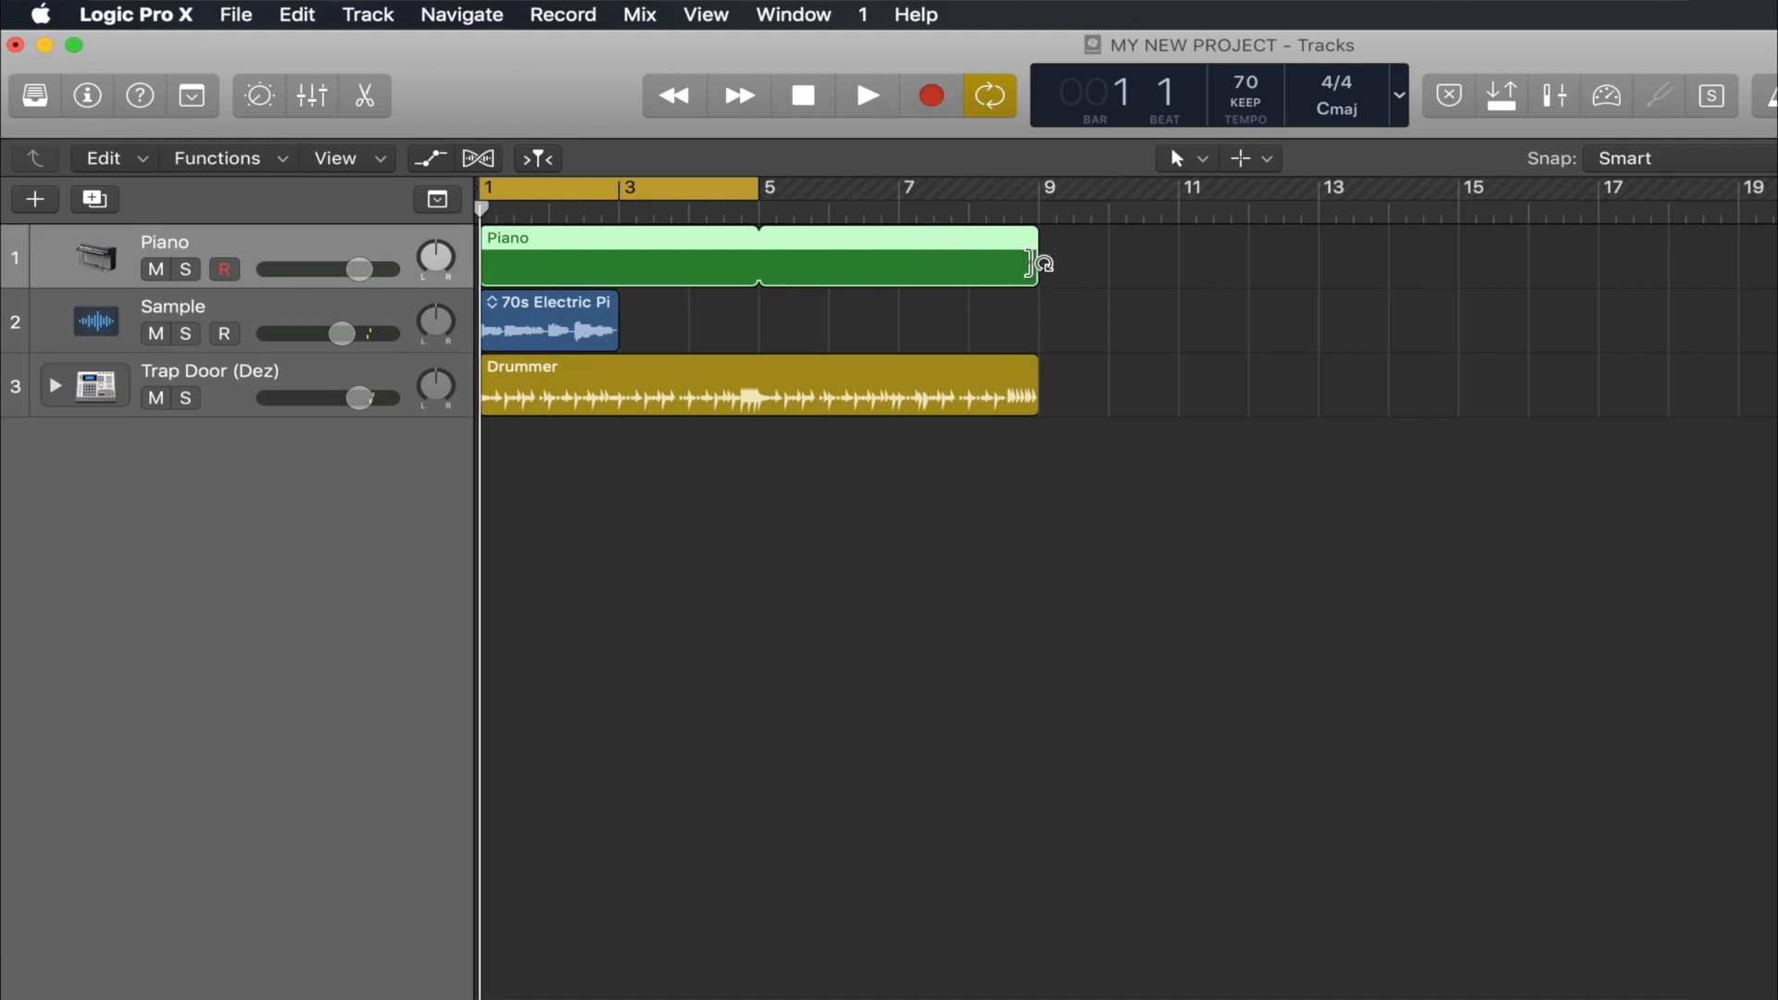
{"action": "left_click_drag", "start_coordinate": [1038, 264], "coordinate": [758, 286]}
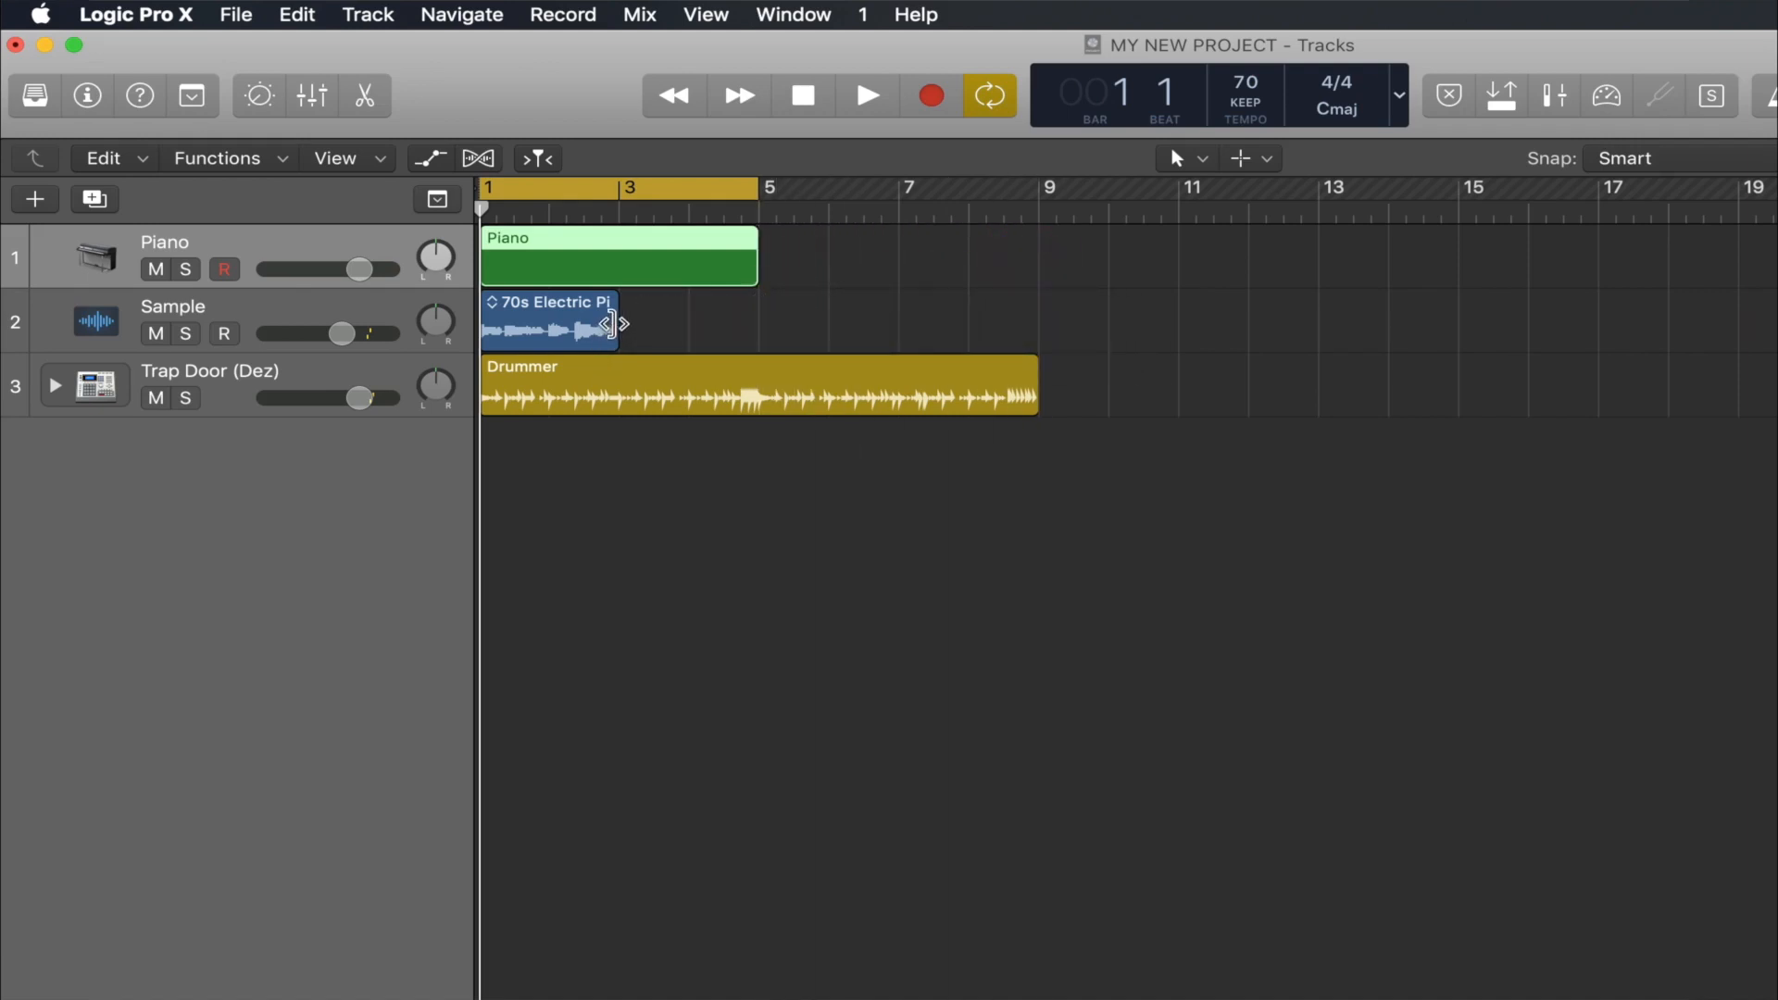
{"action": "left_click_drag", "start_coordinate": [611, 326], "coordinate": [954, 333]}
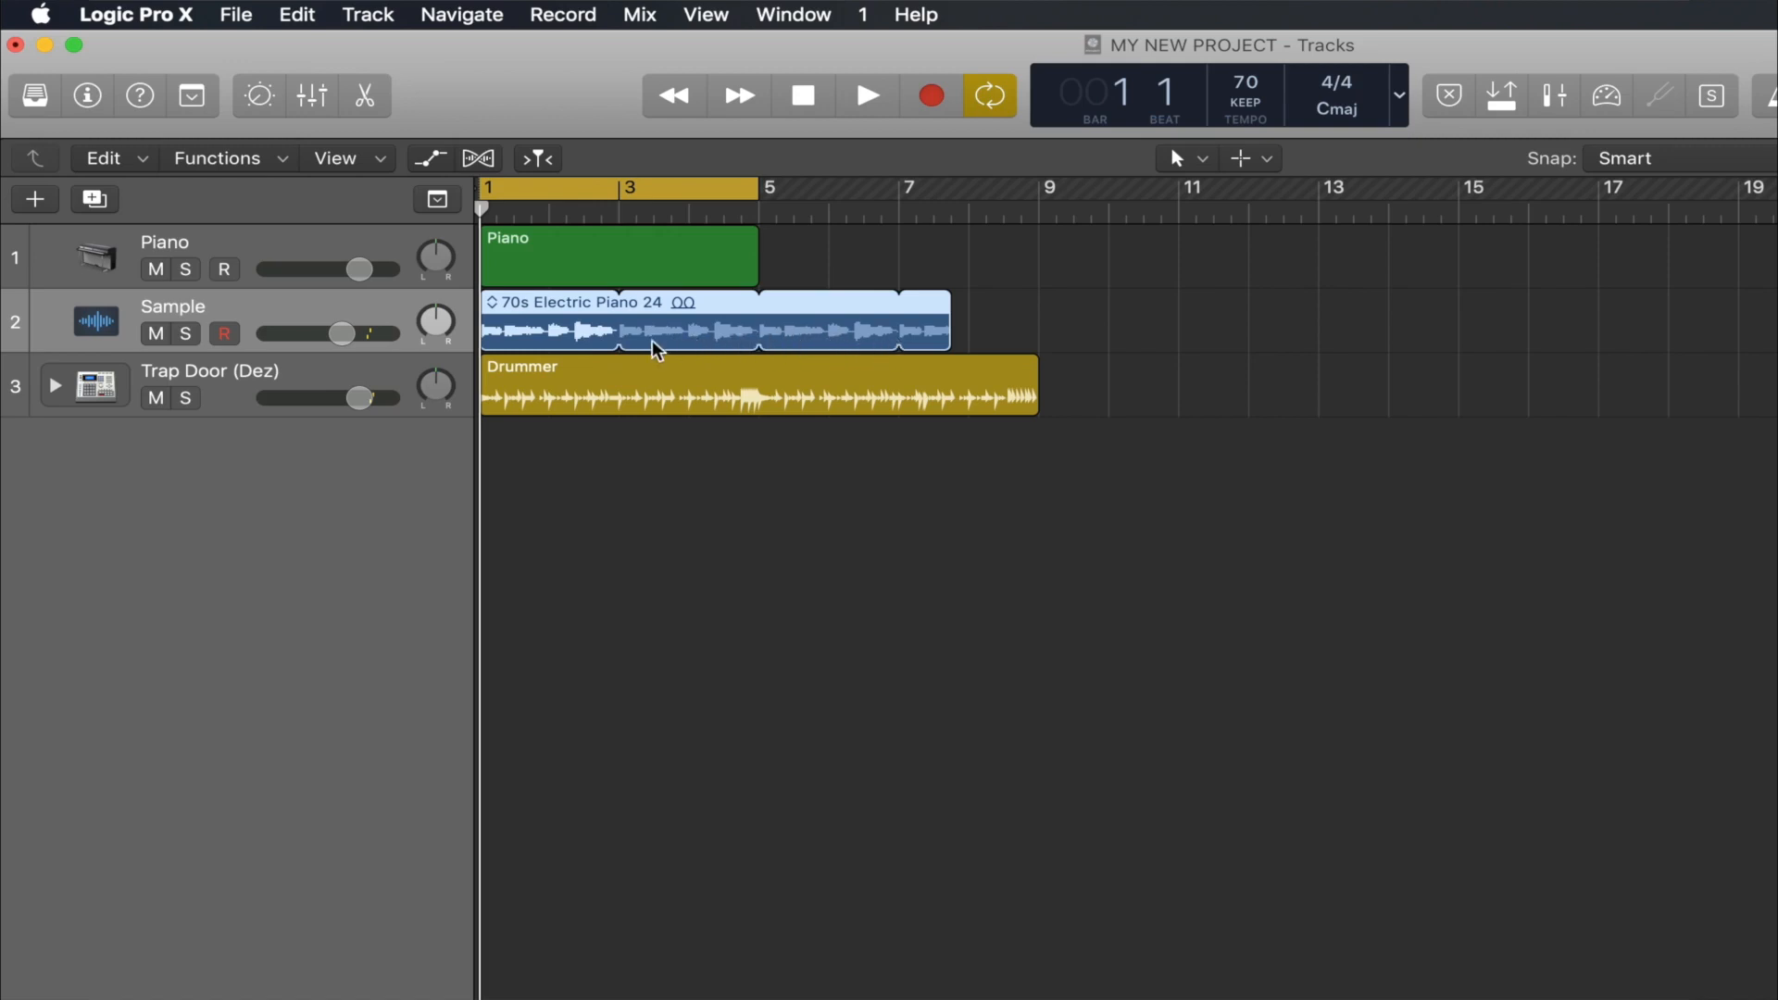
{"action": "left_click_drag", "start_coordinate": [944, 320], "coordinate": [618, 333]}
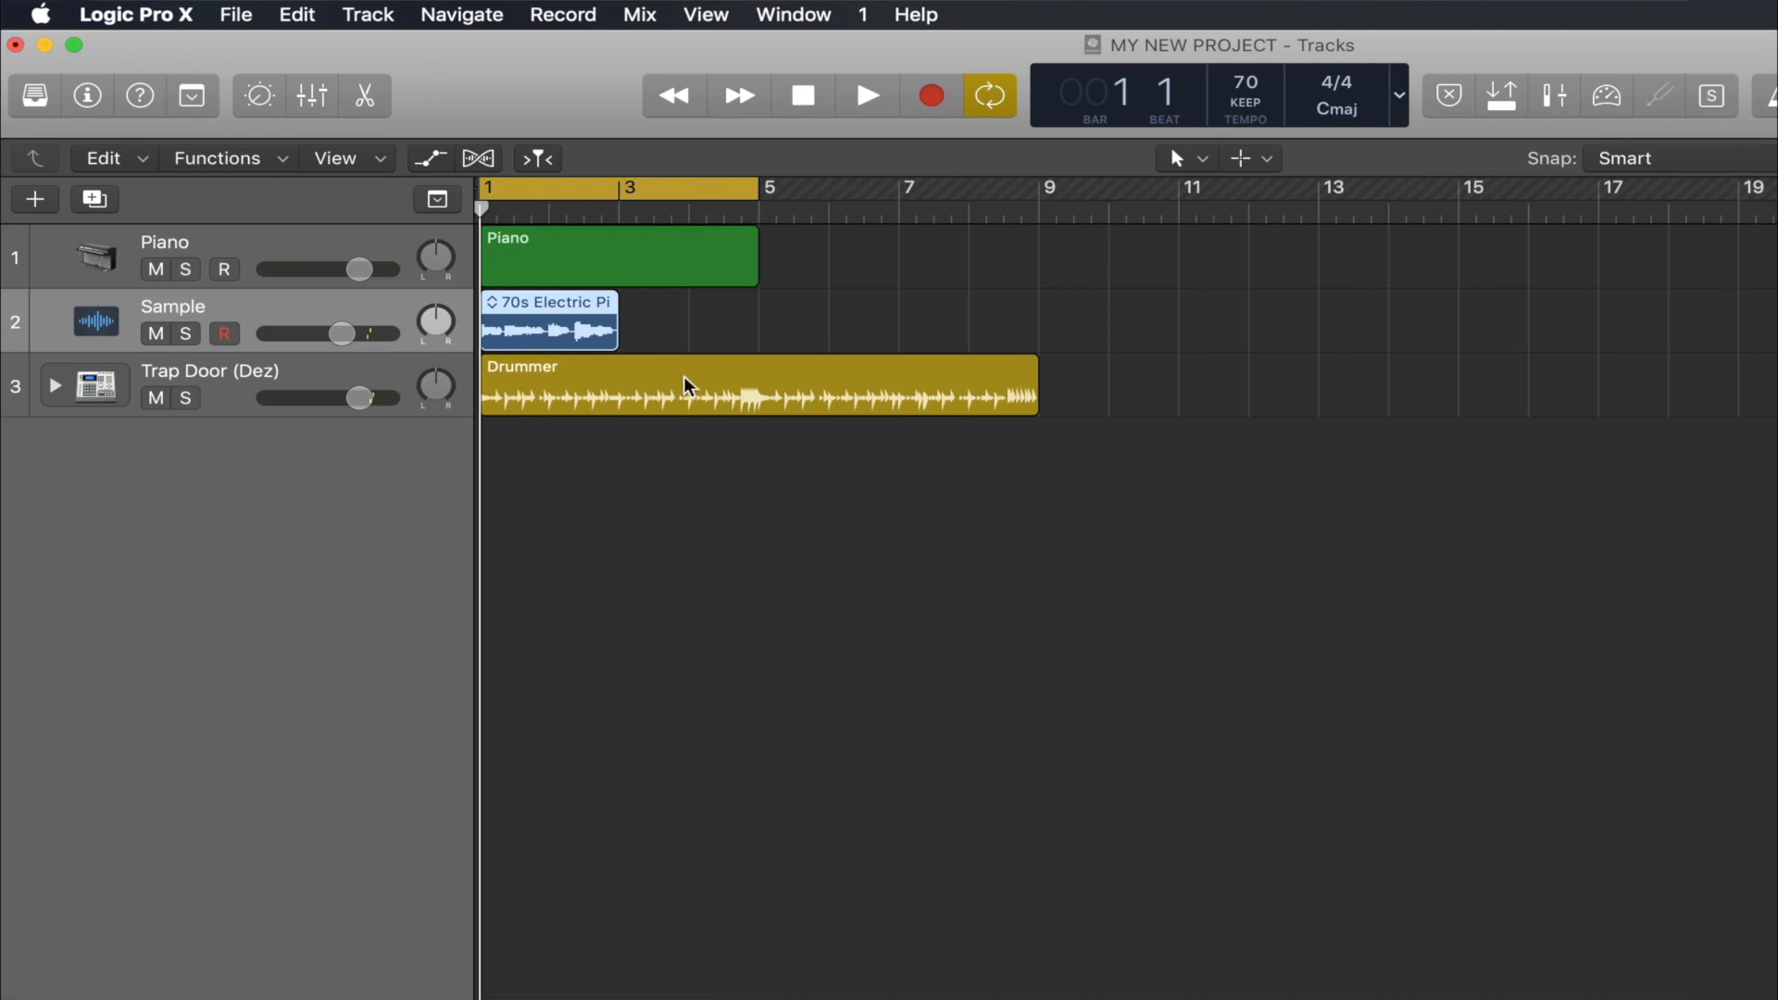
Step: Enable the Fade Tool and Marquee Tool click zones for the Pointer tool in the general editing preferences
{"action": "left_click", "coordinate": [135, 15]}
{"action": "mouse_move", "coordinate": [136, 84]}
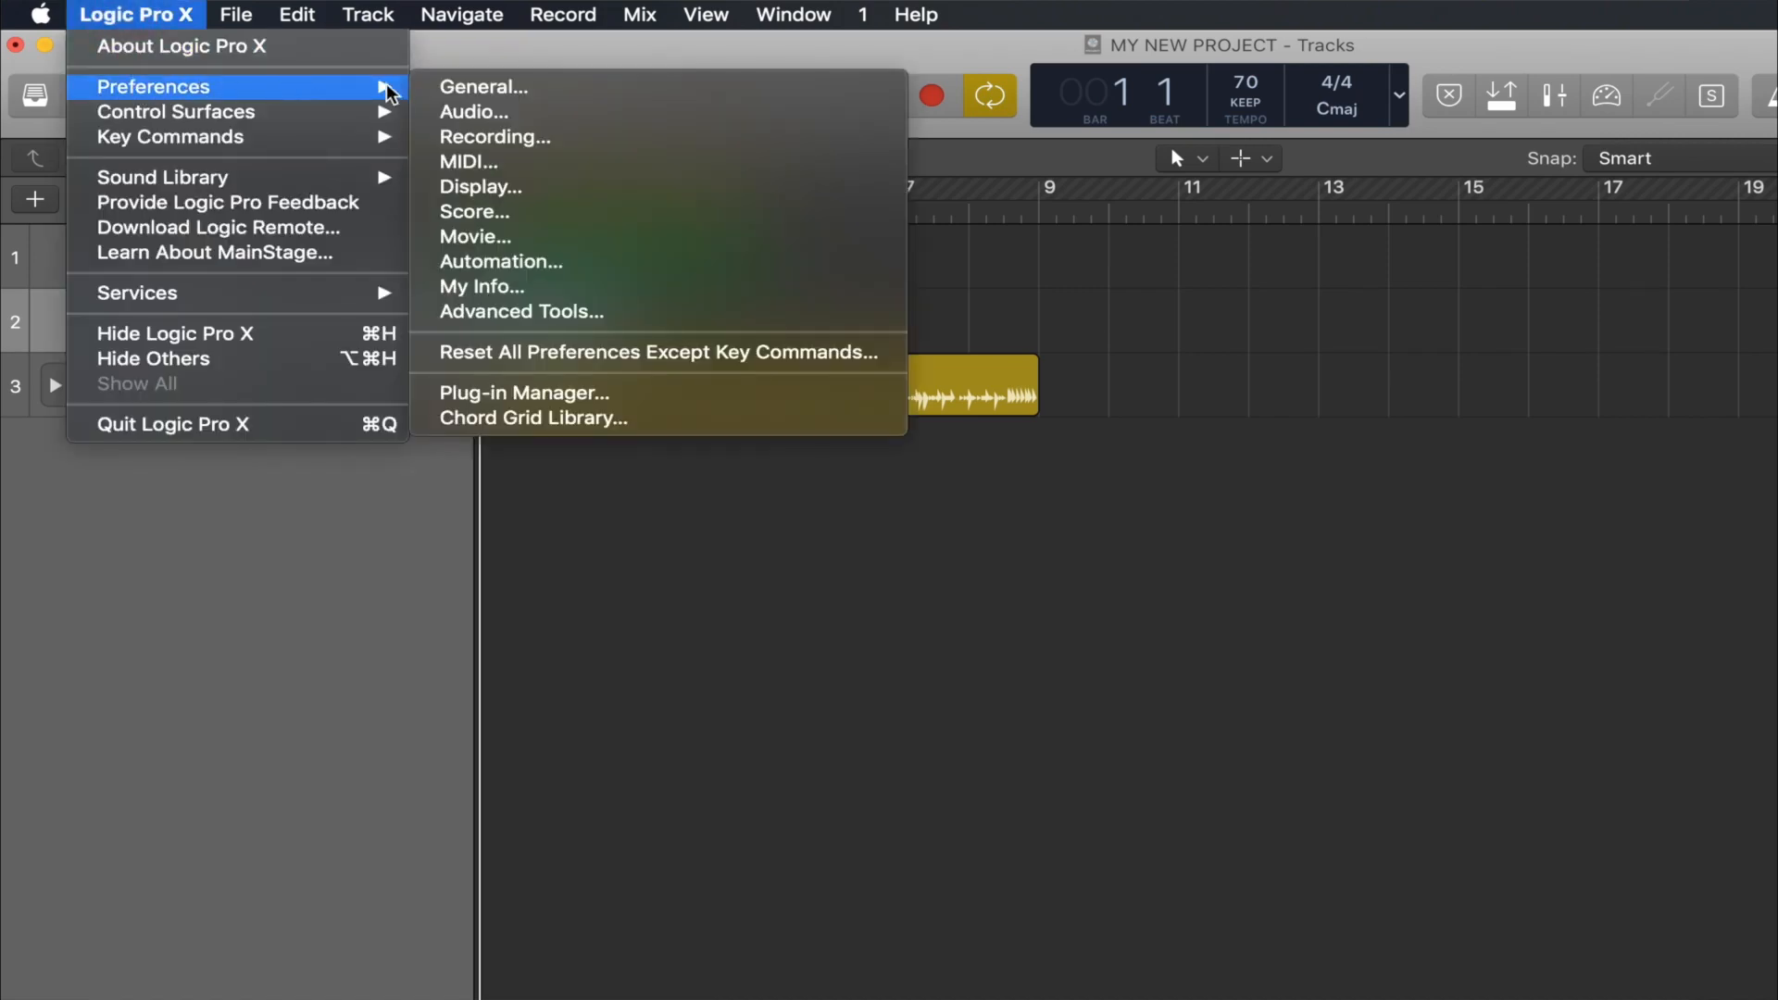
{"action": "left_click", "coordinate": [512, 88]}
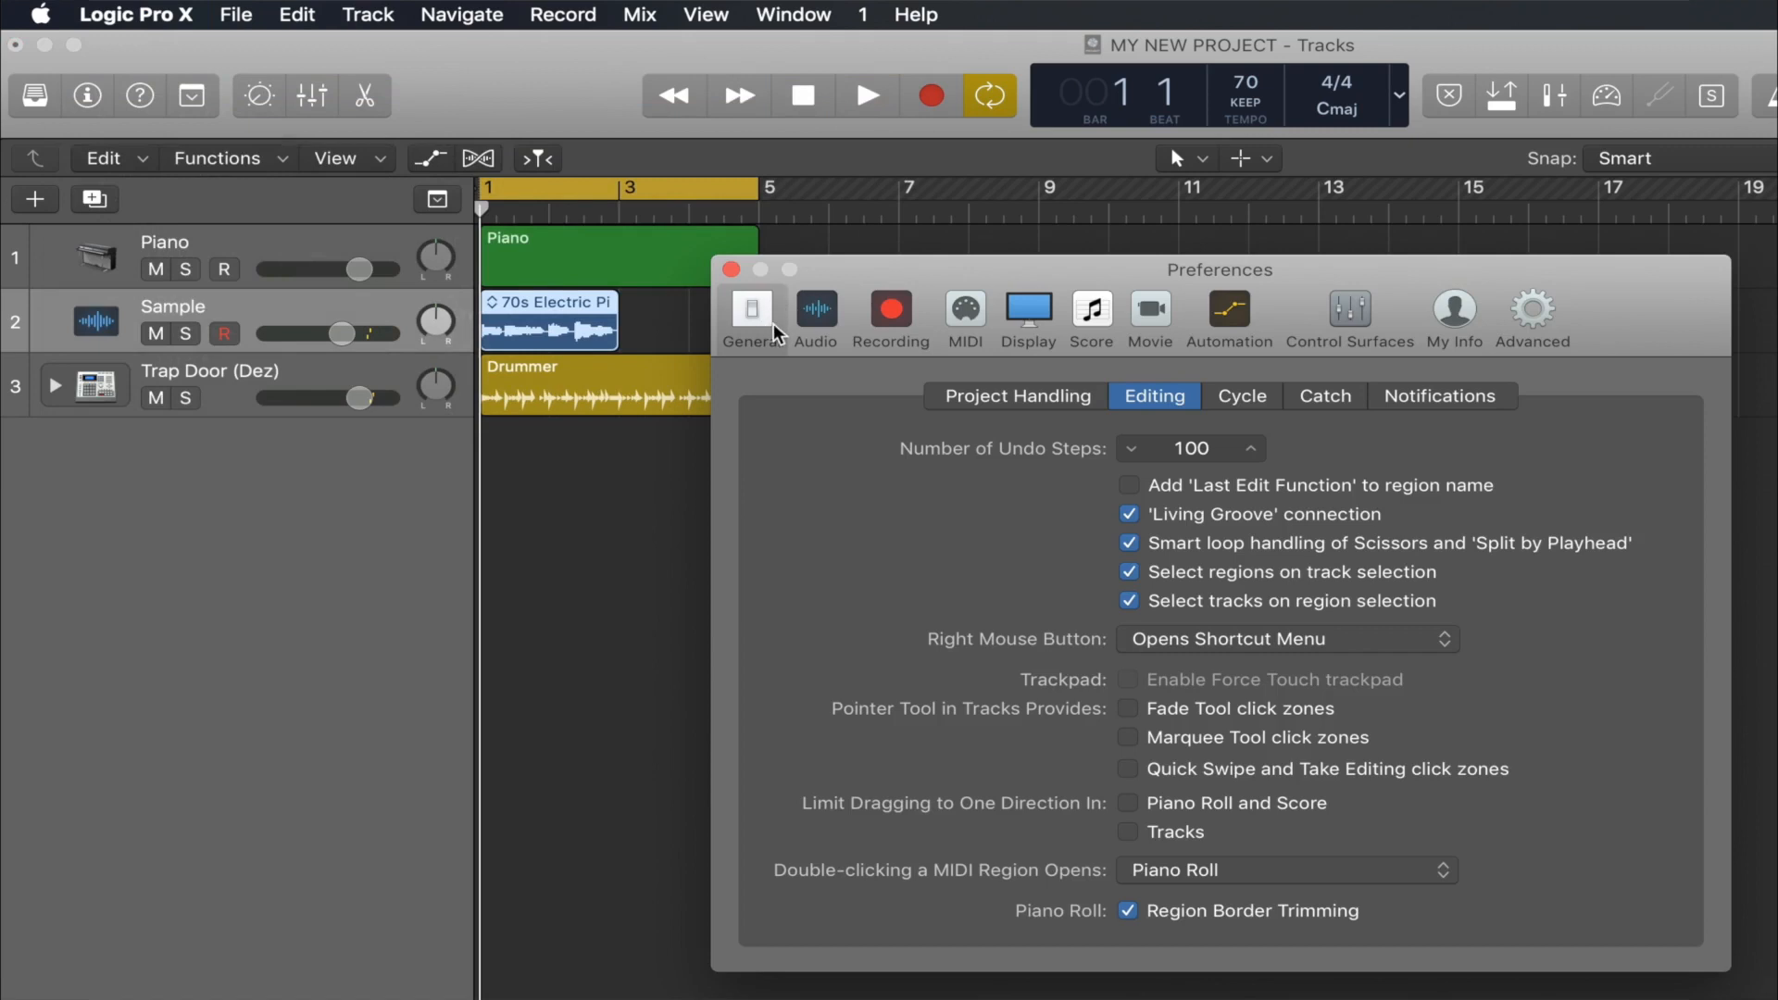
{"action": "left_click", "coordinate": [1174, 398]}
{"action": "left_click", "coordinate": [1128, 710]}
{"action": "left_click", "coordinate": [1129, 739]}
{"action": "left_click", "coordinate": [731, 270]}
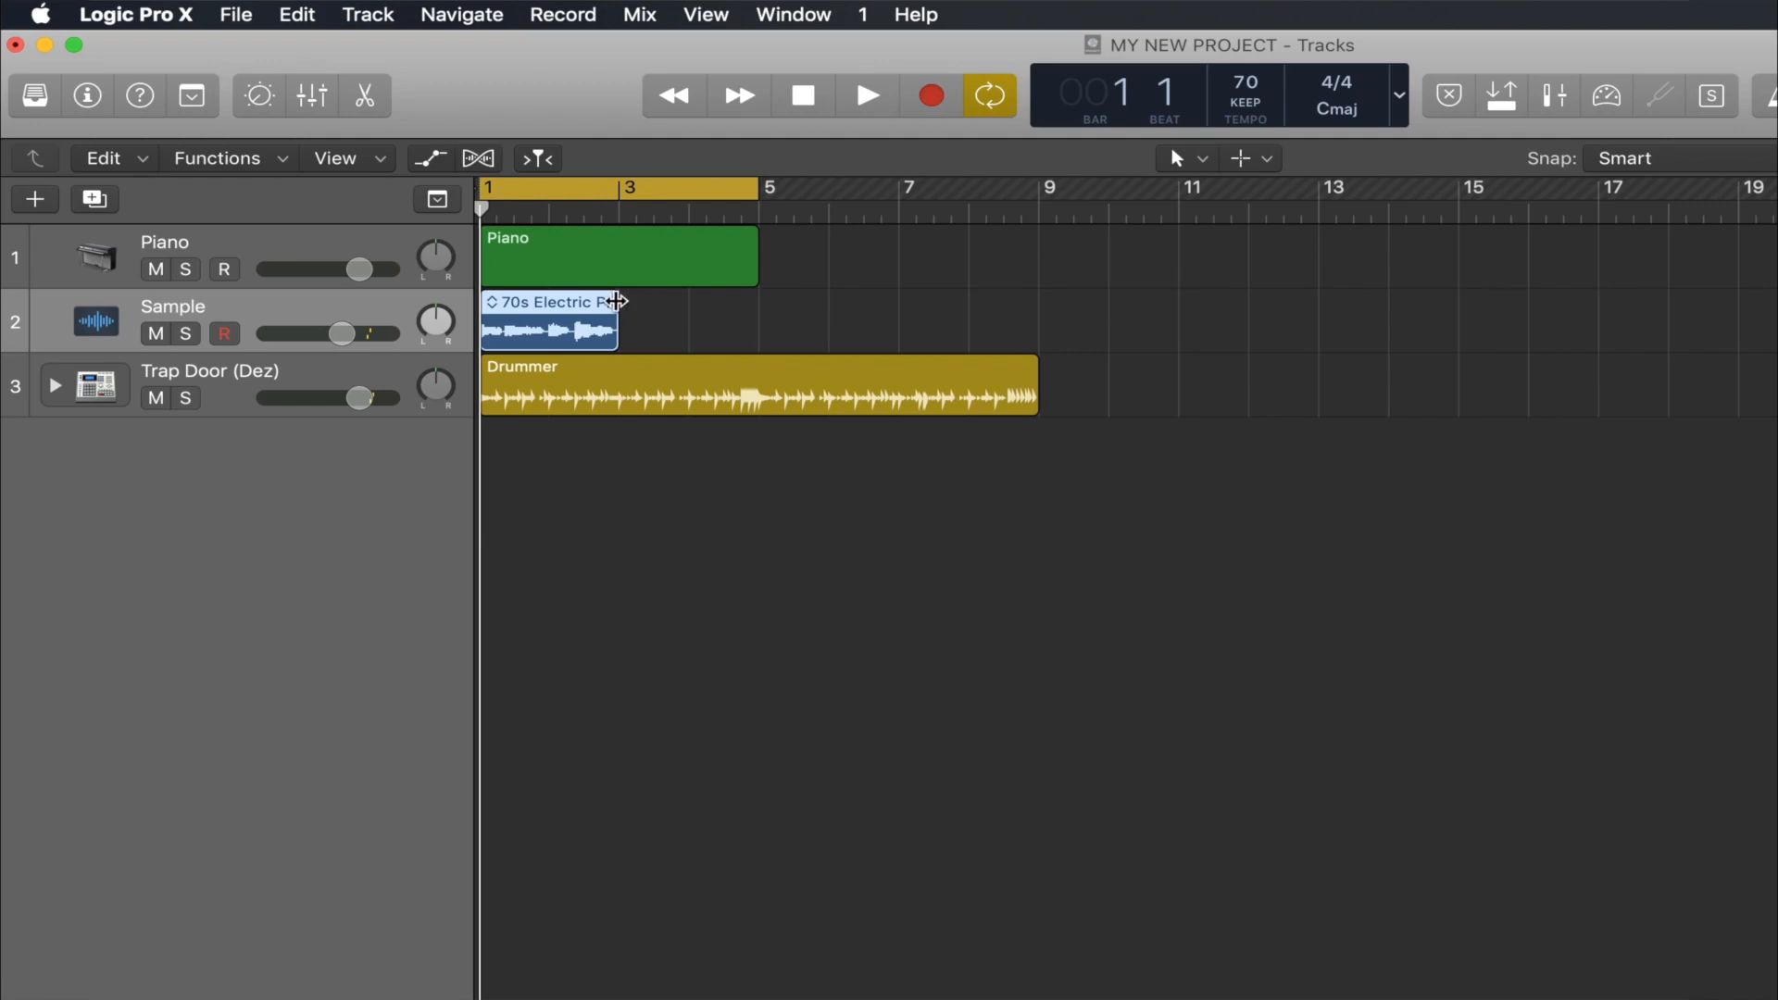
Step: Try adjusting the end and start edges of the 70s Electric Piano region, and deselect it
{"action": "mouse_move", "coordinate": [616, 302]}
{"action": "left_mouse_down"}
{"action": "mouse_move", "coordinate": [485, 300]}
{"action": "mouse_move", "coordinate": [618, 303]}
{"action": "left_mouse_up"}
{"action": "mouse_move", "coordinate": [628, 320]}
{"action": "left_mouse_down"}
{"action": "mouse_move", "coordinate": [1040, 329]}
{"action": "mouse_move", "coordinate": [552, 334]}
{"action": "mouse_move", "coordinate": [616, 338]}
{"action": "left_mouse_up"}
{"action": "mouse_move", "coordinate": [485, 331]}
{"action": "left_mouse_down"}
{"action": "mouse_move", "coordinate": [534, 333]}
{"action": "mouse_move", "coordinate": [471, 335]}
{"action": "left_mouse_up"}
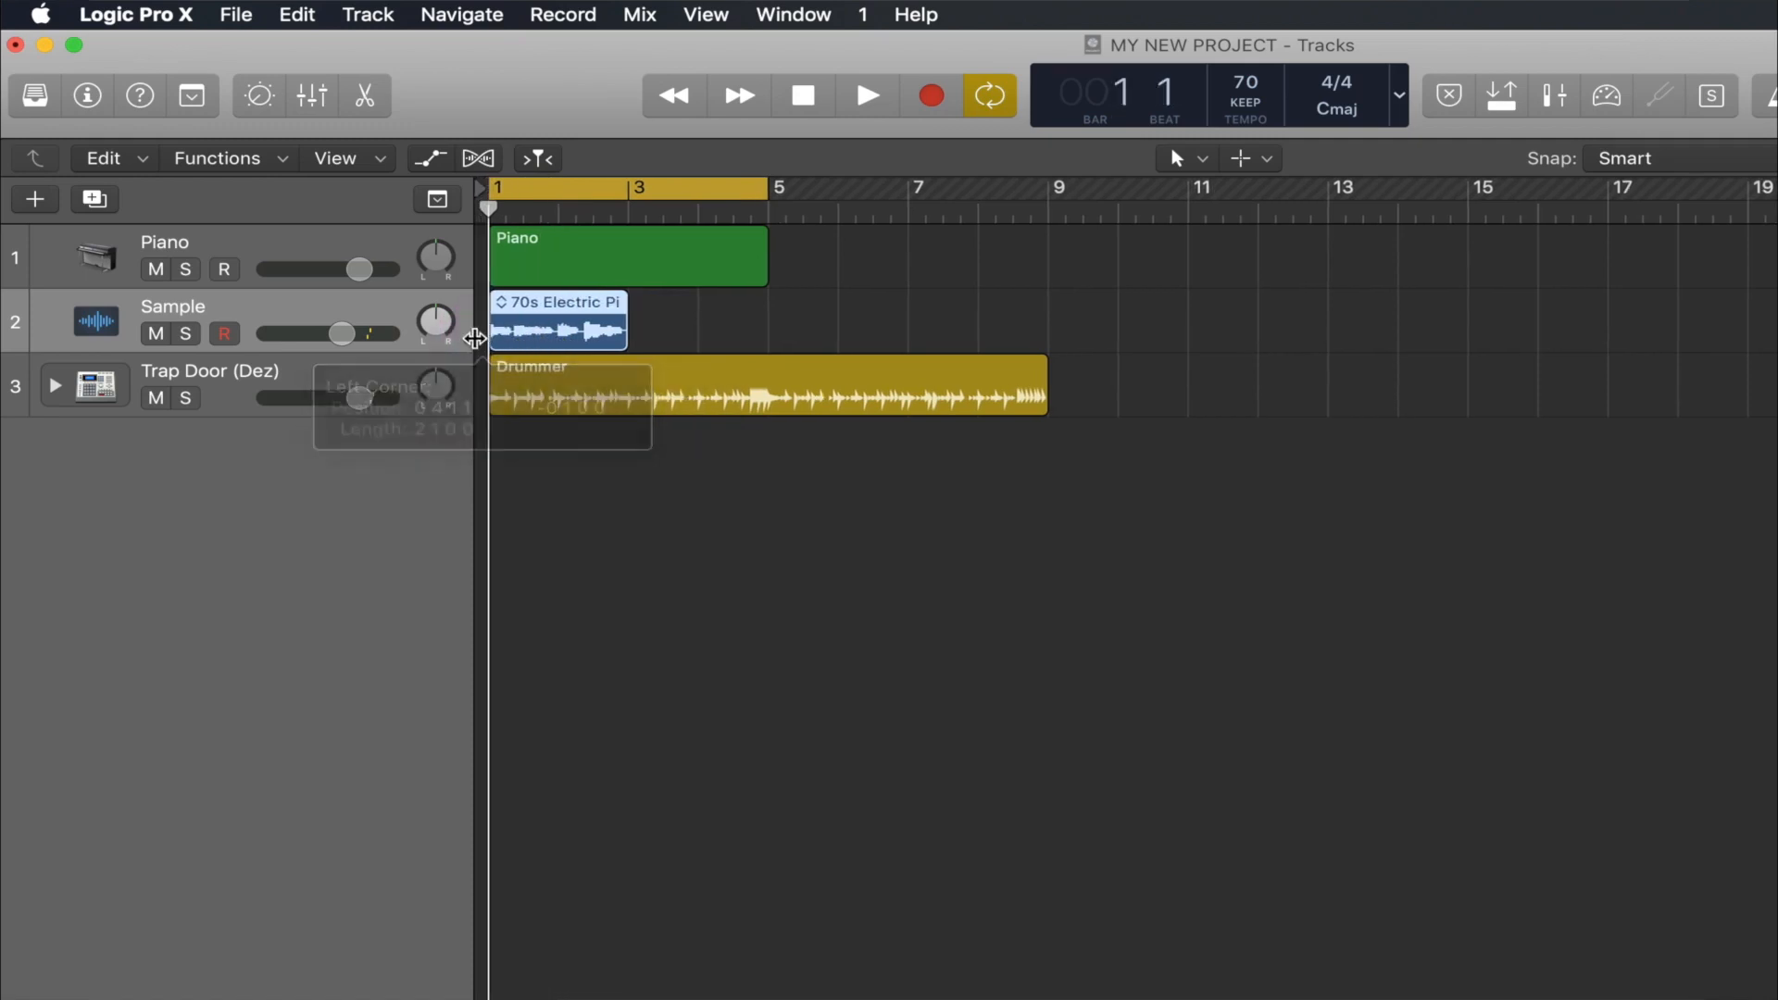
{"action": "left_click", "coordinate": [745, 311]}
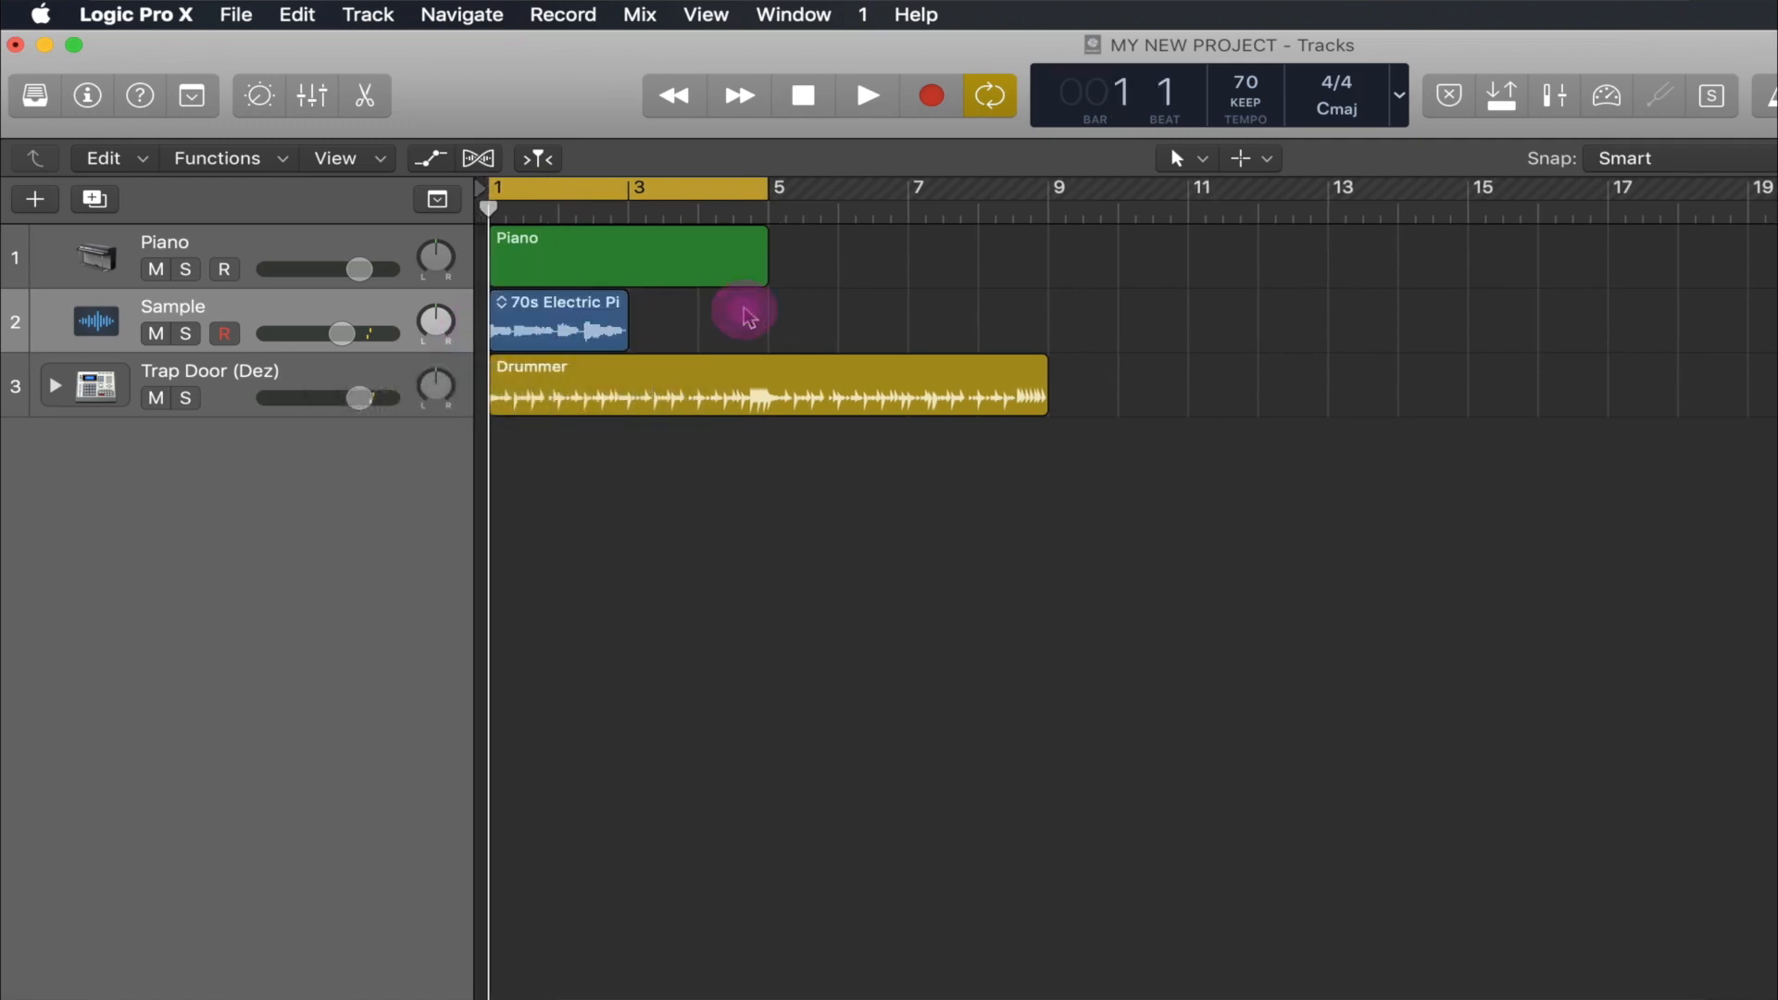
Step: Shorten the Piano region so that it ends at bar 3, level with the end of the 70s Electric Piano region
{"action": "left_click_drag", "start_coordinate": [757, 279], "coordinate": [639, 341]}
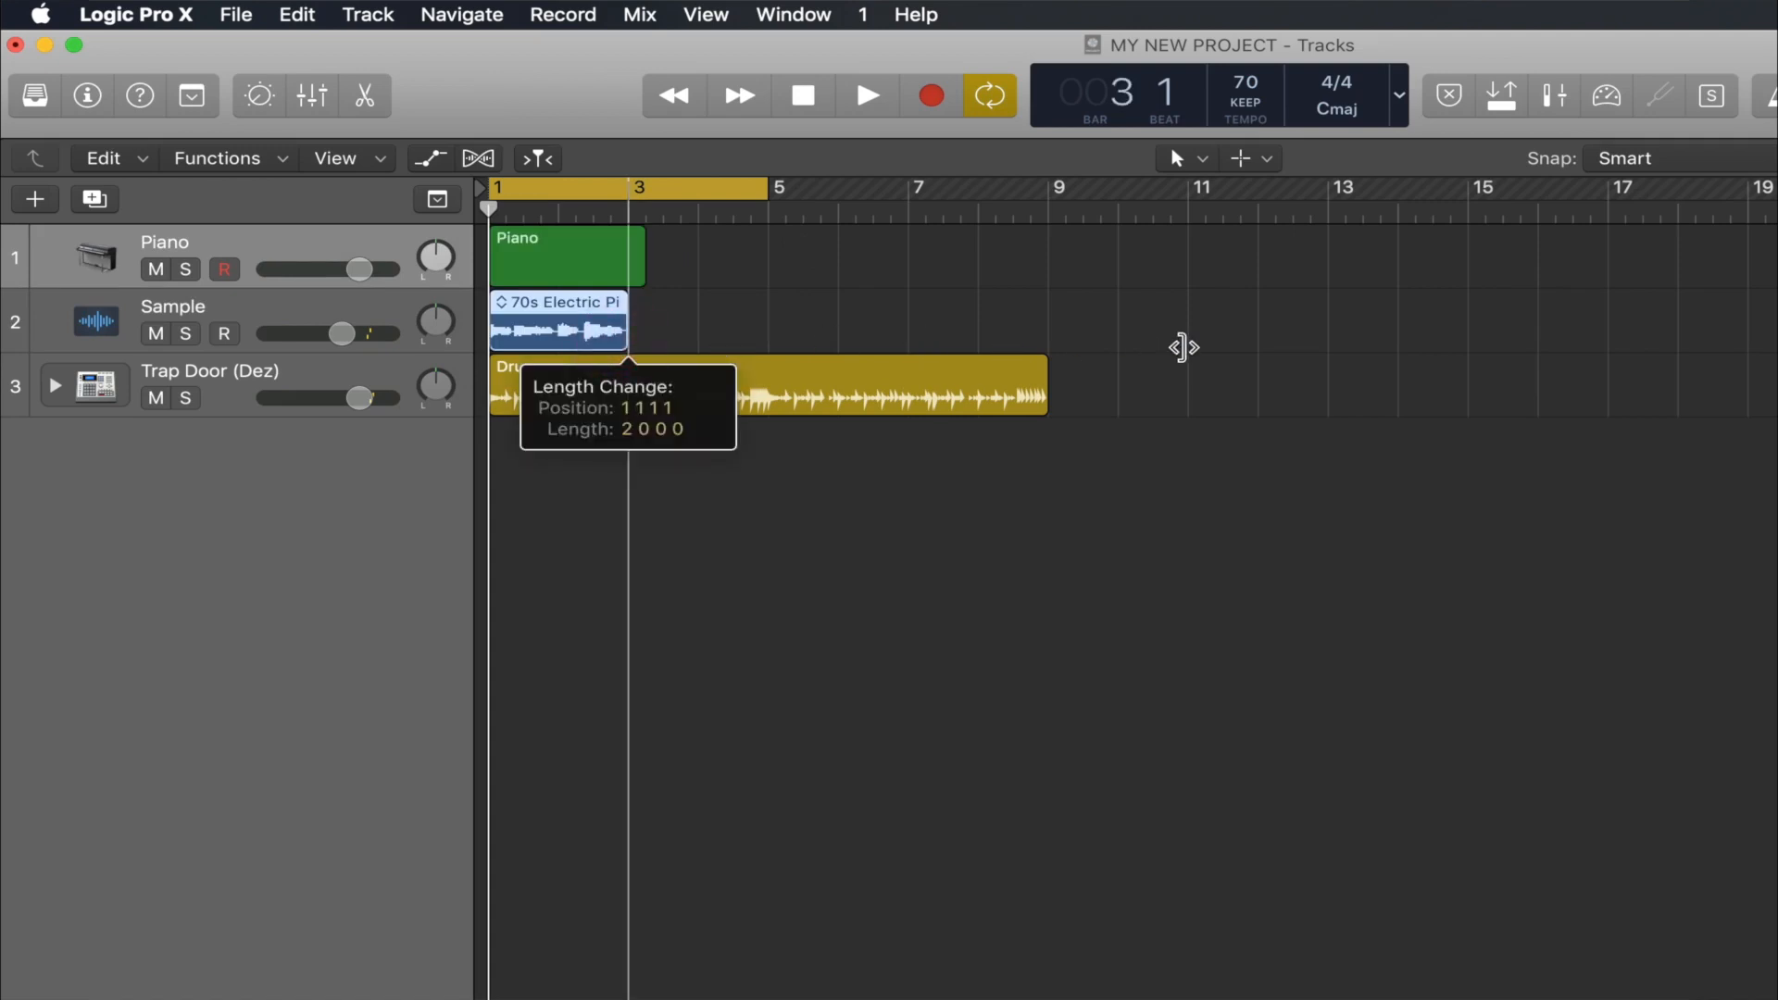
{"action": "left_click", "coordinate": [1183, 348]}
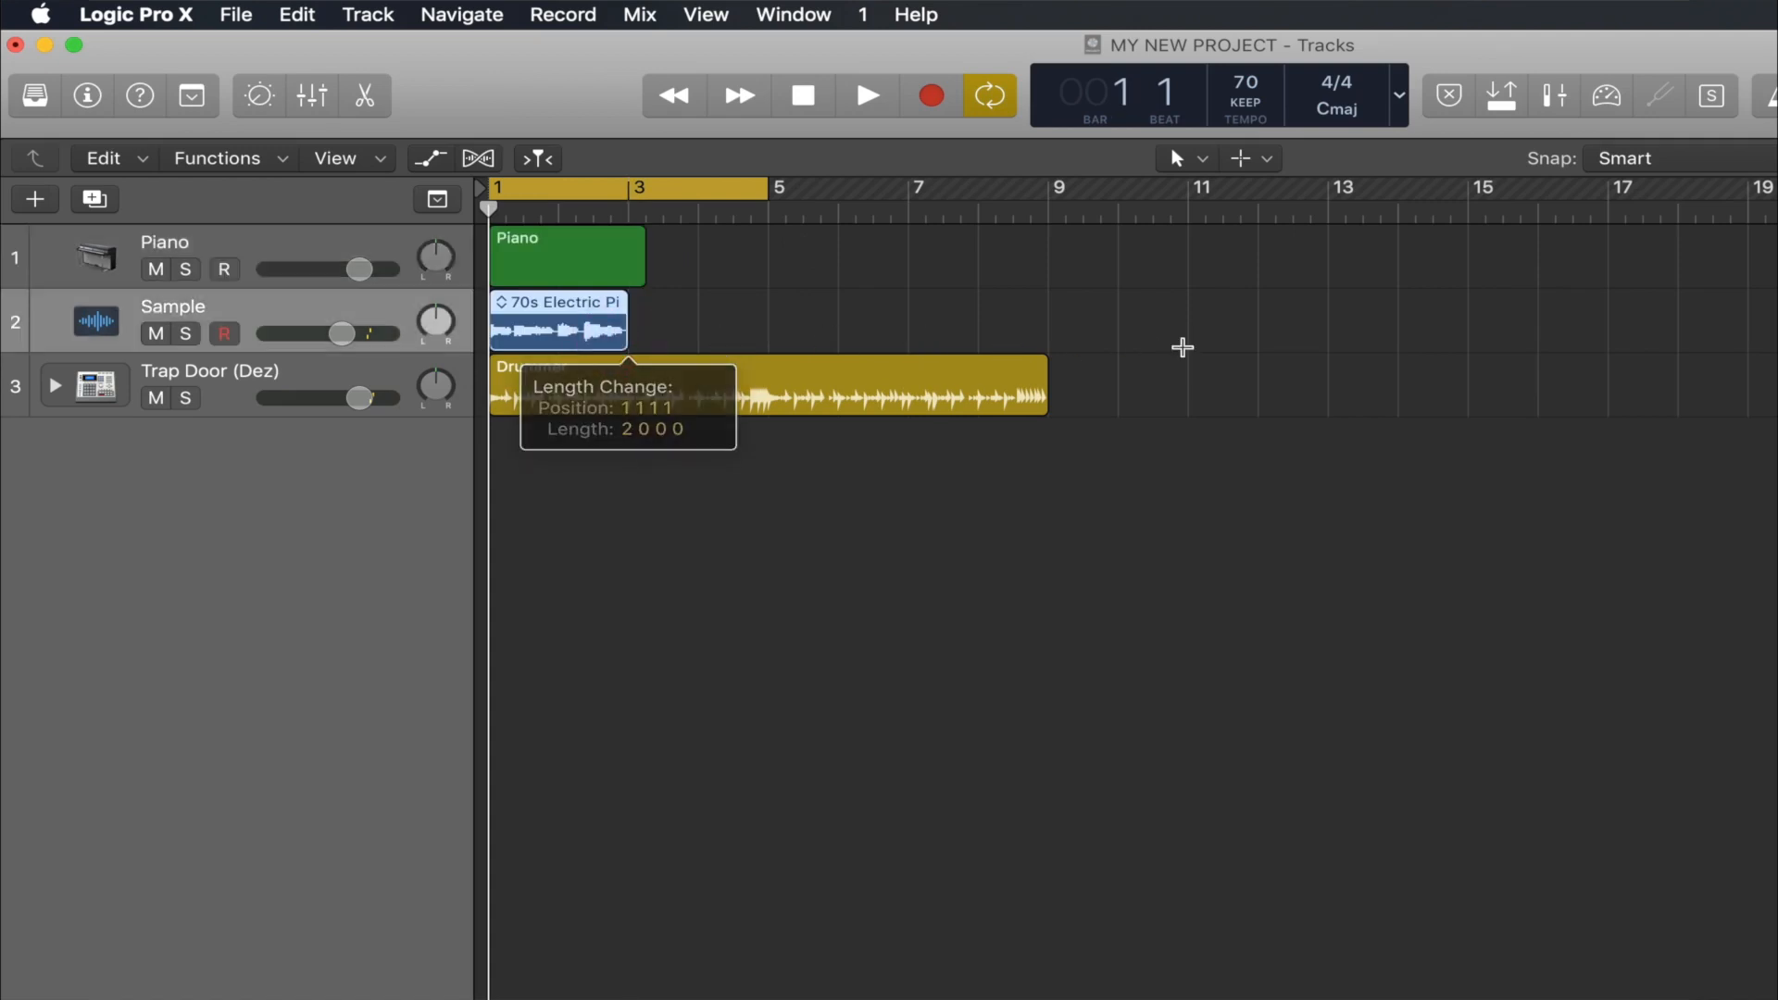
{"action": "mouse_move", "coordinate": [620, 338]}
{"action": "left_mouse_down"}
{"action": "mouse_move", "coordinate": [558, 337]}
{"action": "mouse_move", "coordinate": [629, 339]}
{"action": "left_mouse_up"}
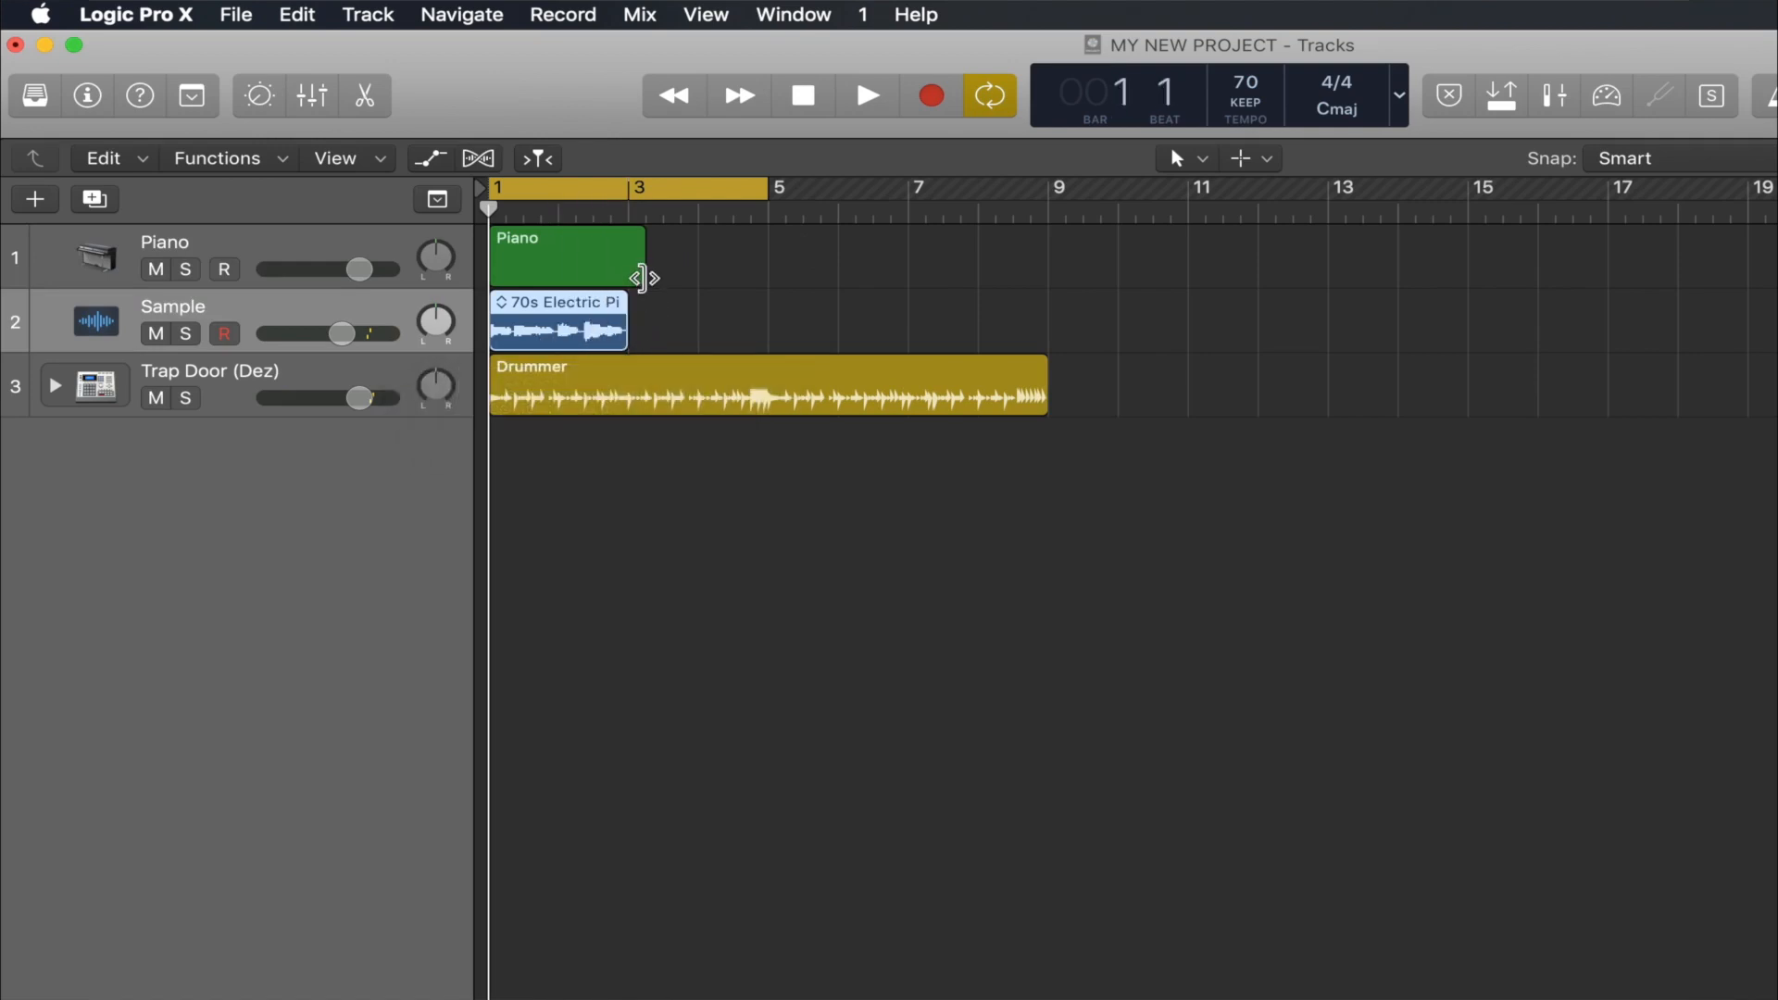
{"action": "left_click_drag", "start_coordinate": [645, 272], "coordinate": [629, 276]}
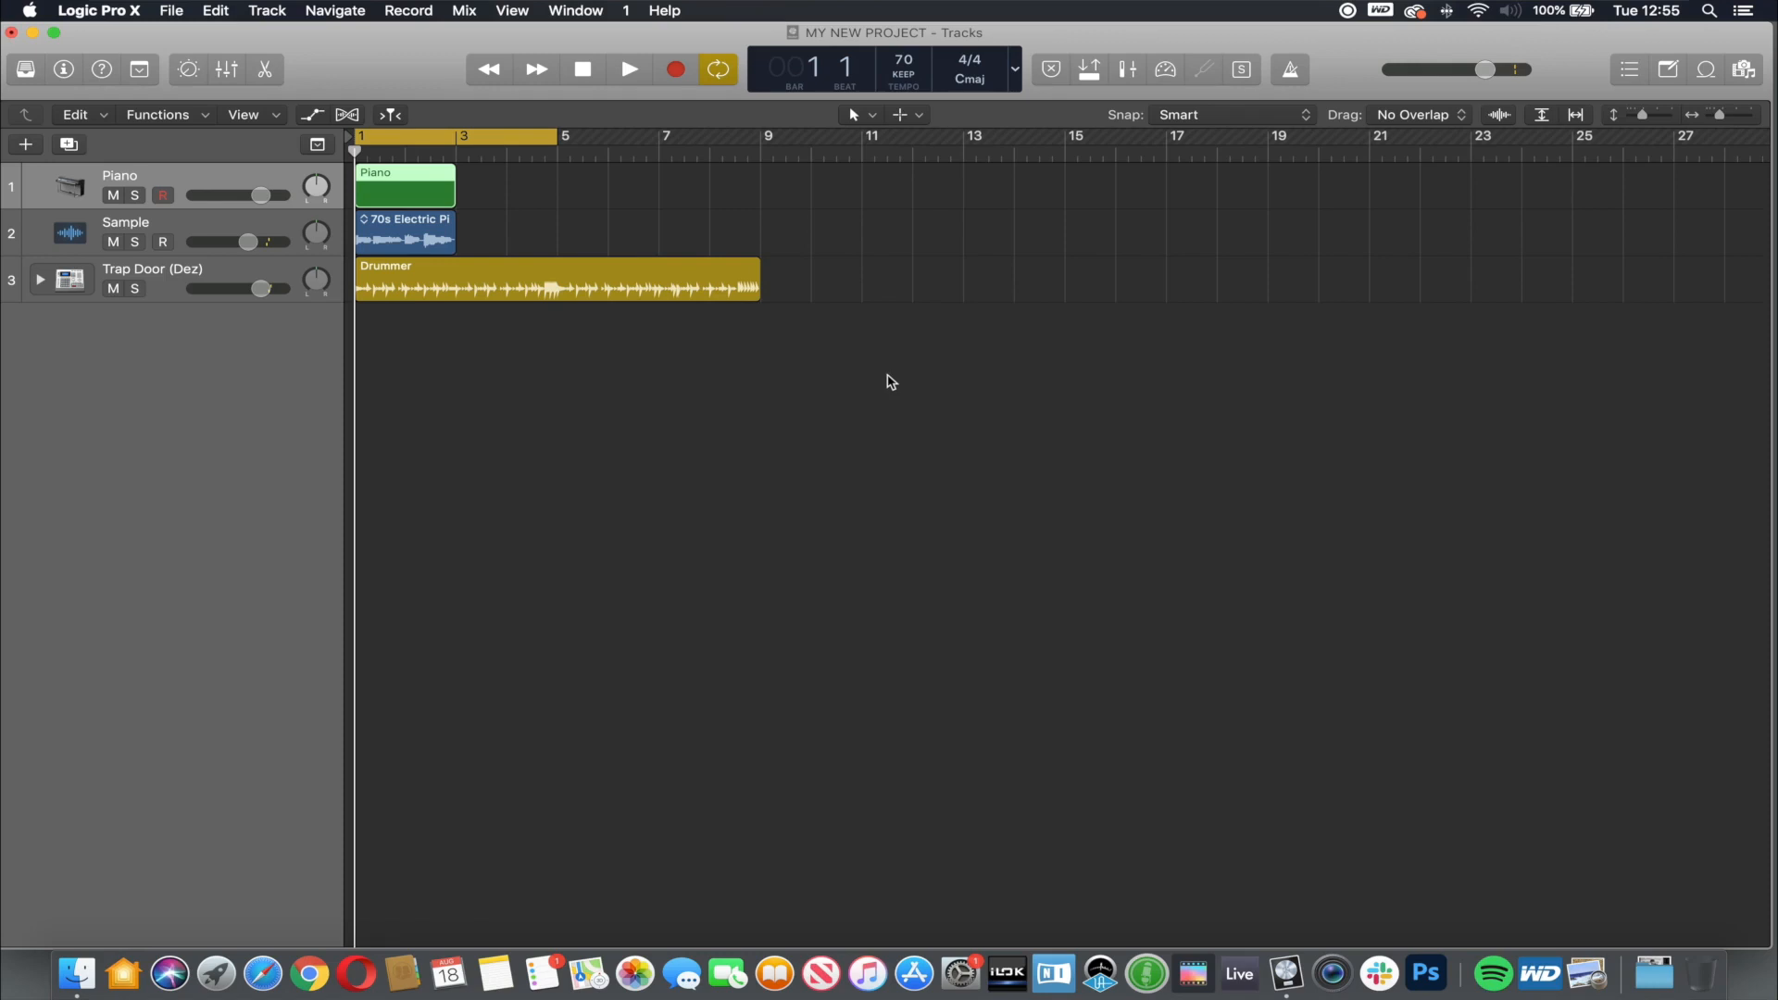
Step: Zoom the arrangement in on all three tracks' regions, and further in on the 70s Electric Piano region
{"action": "key", "text": "ctrl+alt"}
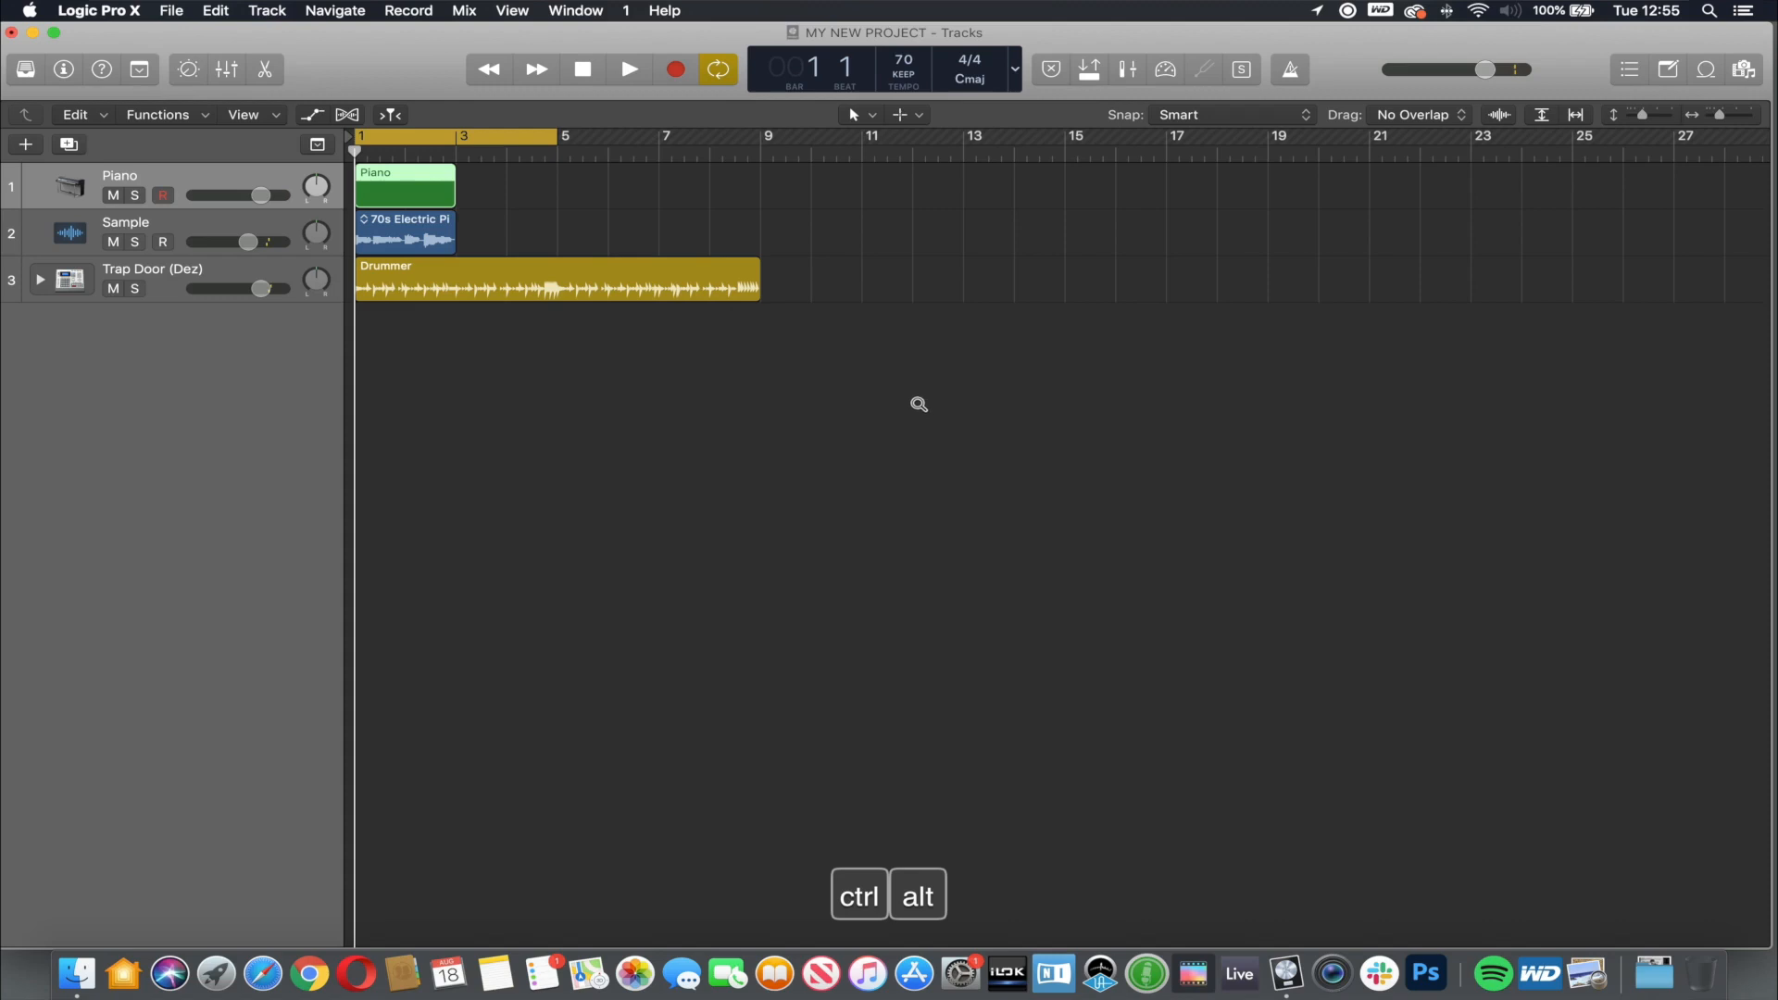
{"action": "mouse_move", "coordinate": [868, 437]}
{"action": "left_mouse_down"}
{"action": "mouse_move", "coordinate": [744, 332]}
{"action": "mouse_move", "coordinate": [596, 253]}
{"action": "mouse_move", "coordinate": [352, 164]}
{"action": "left_mouse_up"}
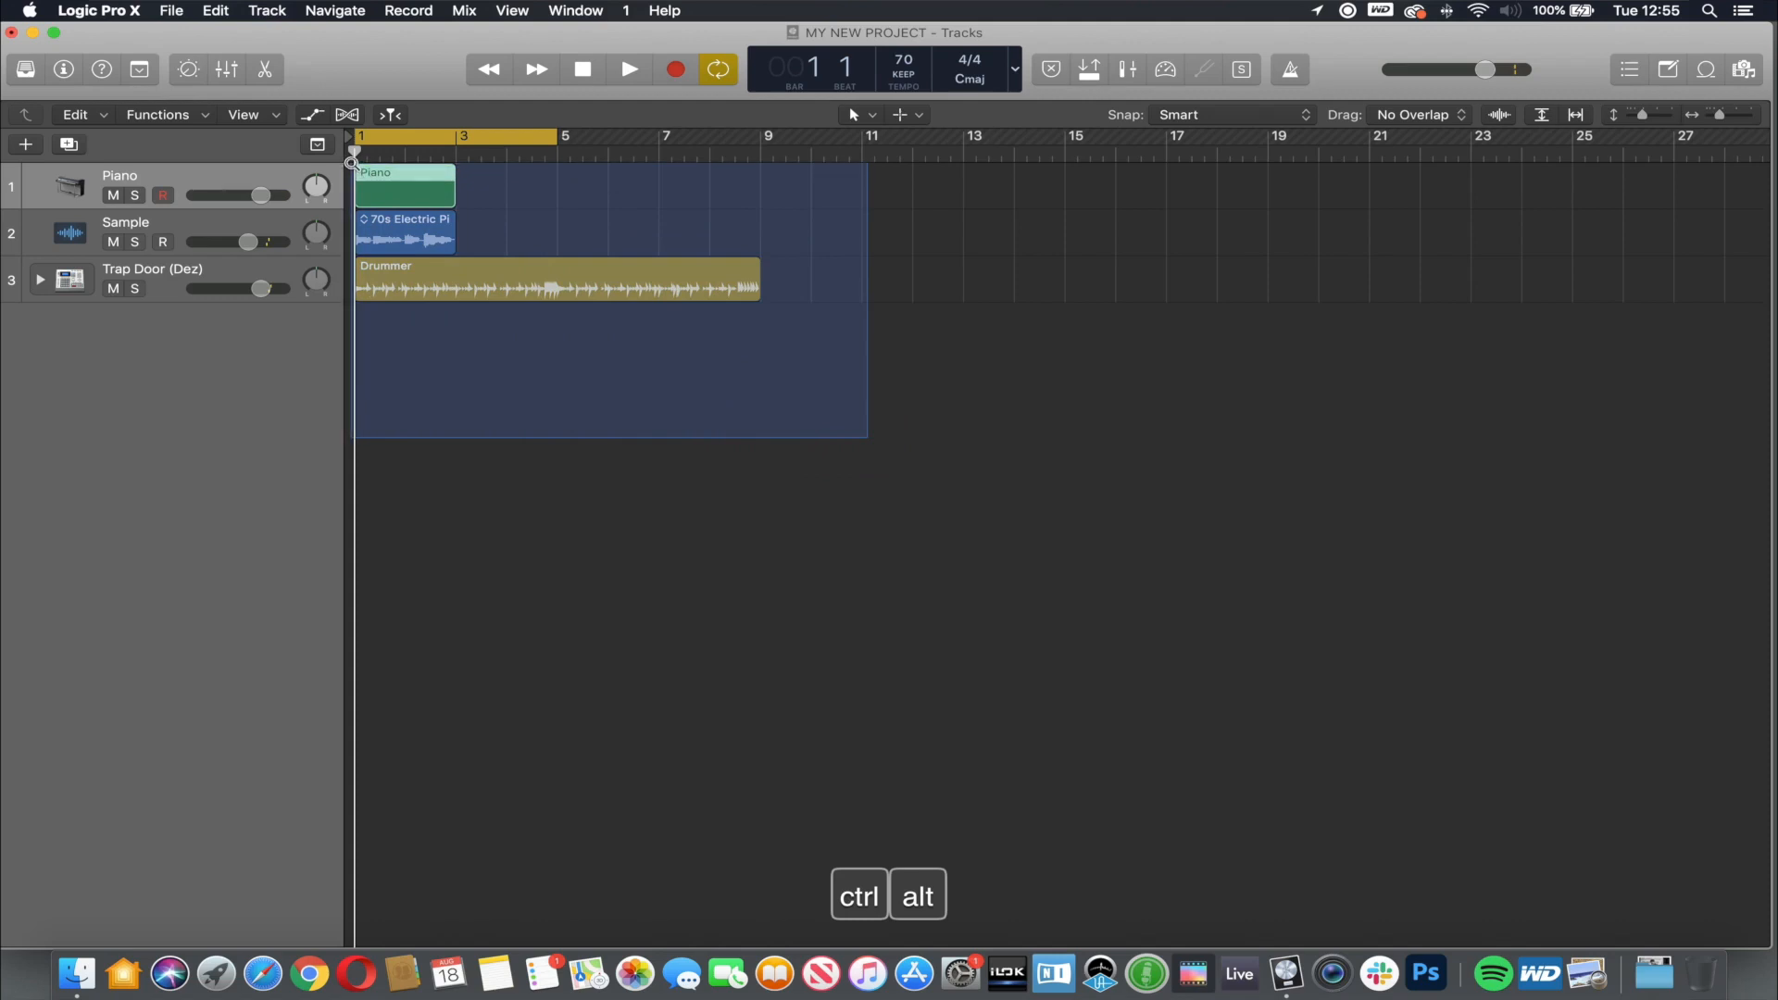
{"action": "left_click_drag", "start_coordinate": [352, 164], "coordinate": [352, 167]}
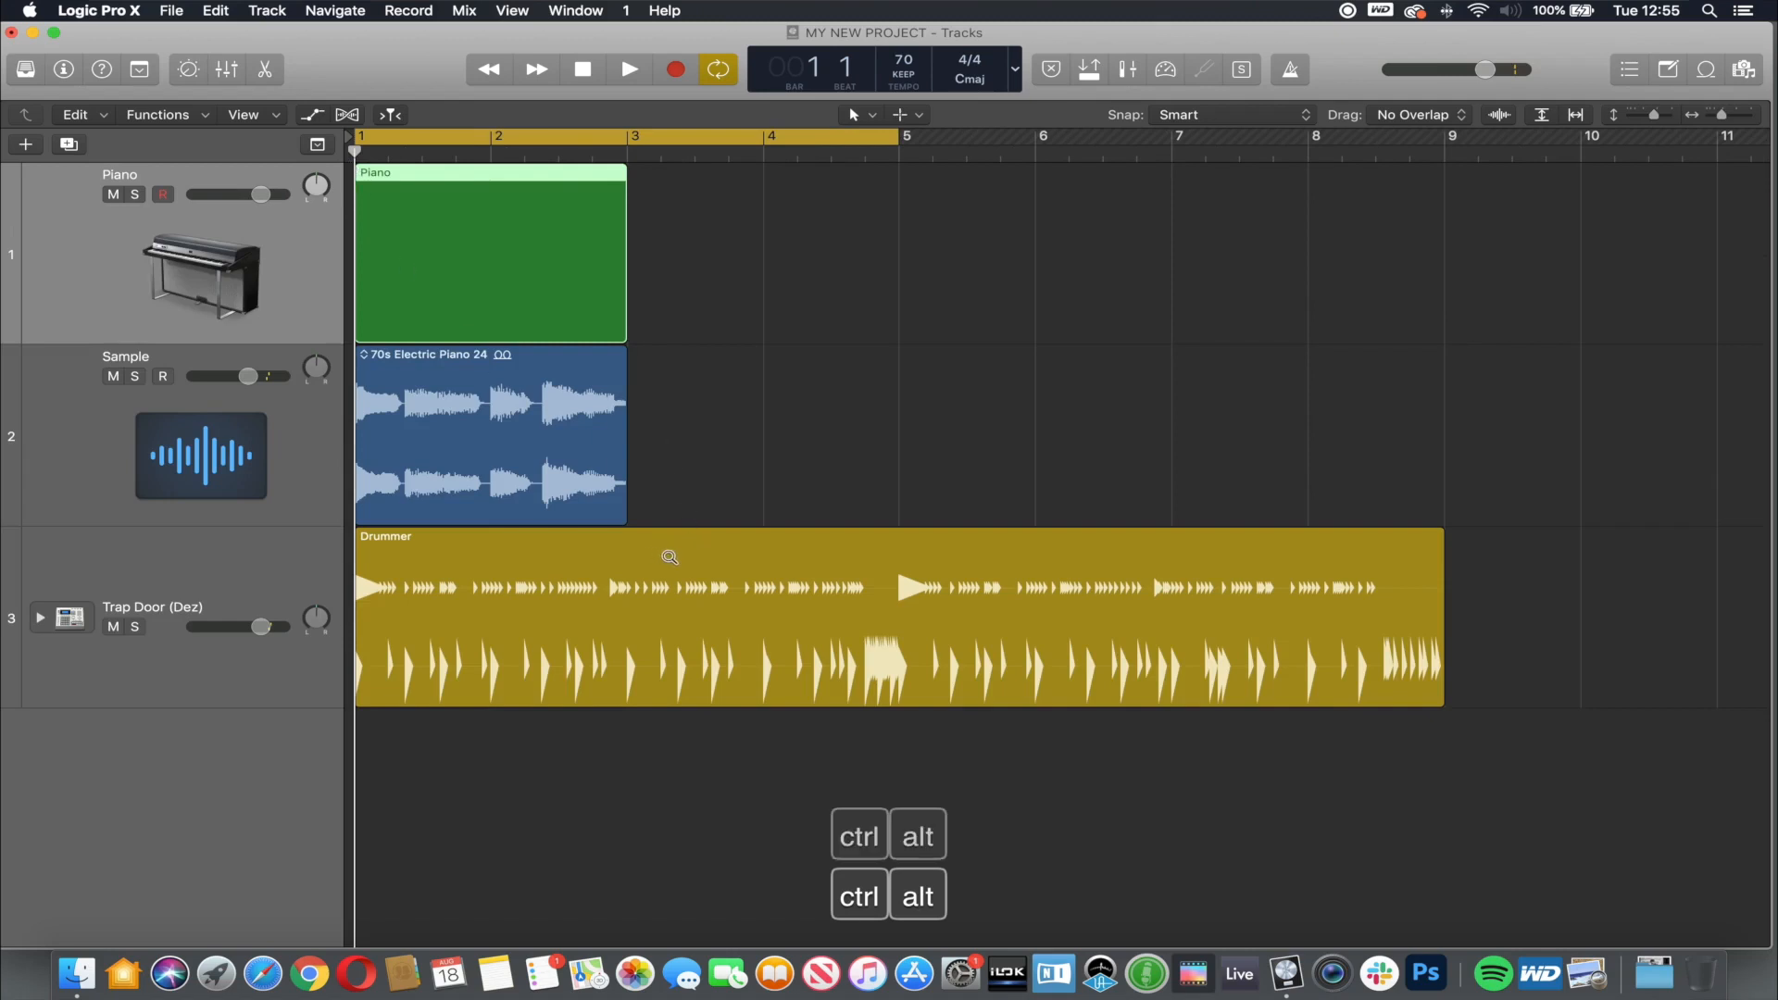
{"action": "left_click_drag", "start_coordinate": [664, 559], "coordinate": [341, 324]}
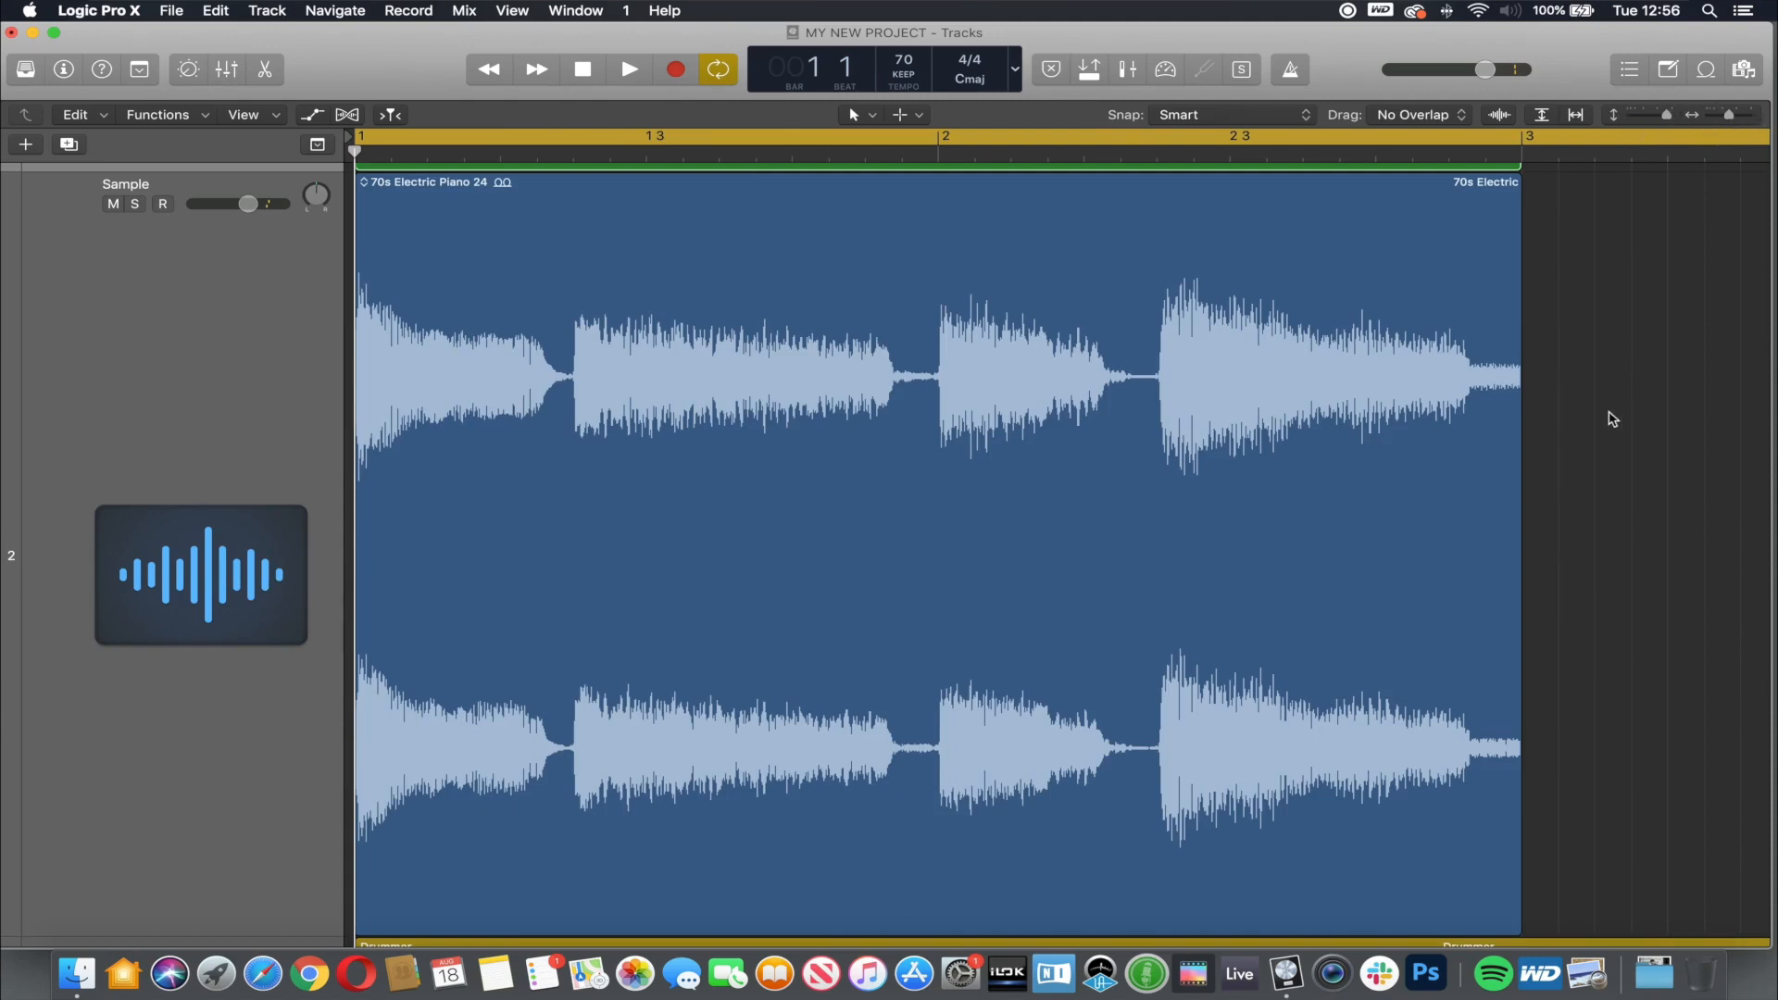
Step: Zoom back out of the arrangement in two stages to the original zoom level
{"action": "key", "text": "ctrl+alt"}
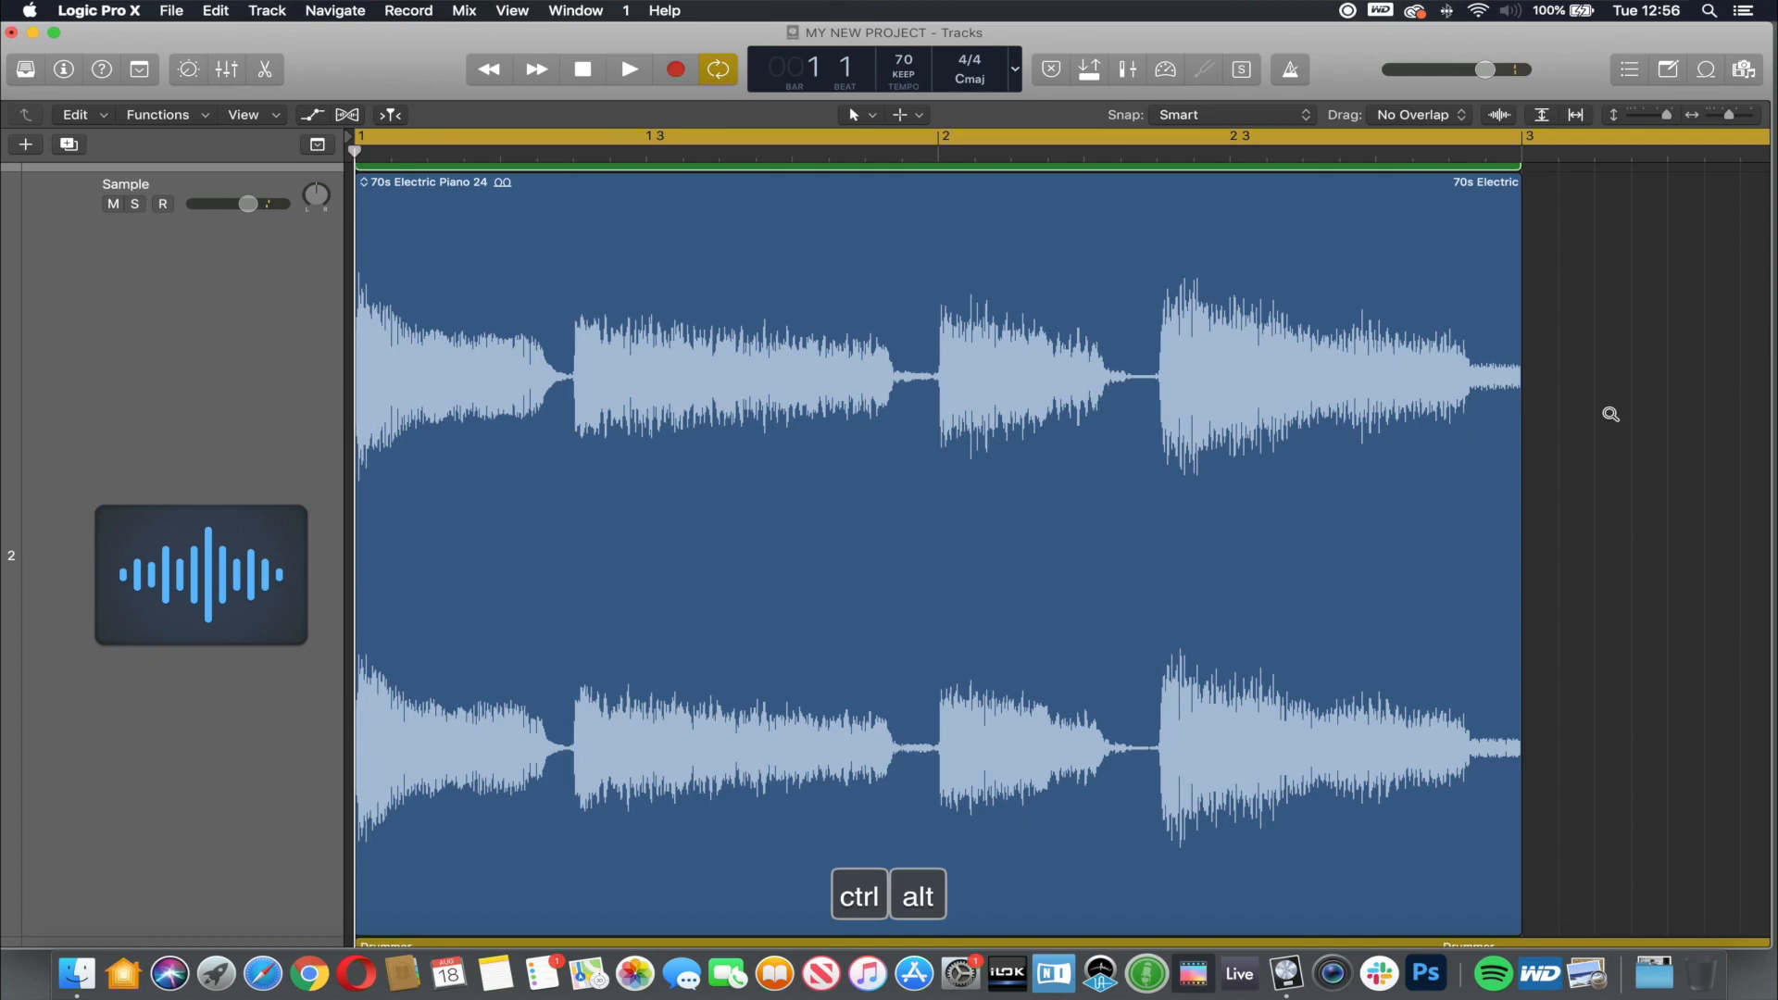
{"action": "left_click", "coordinate": [1610, 413], "text": "ctrl+alt"}
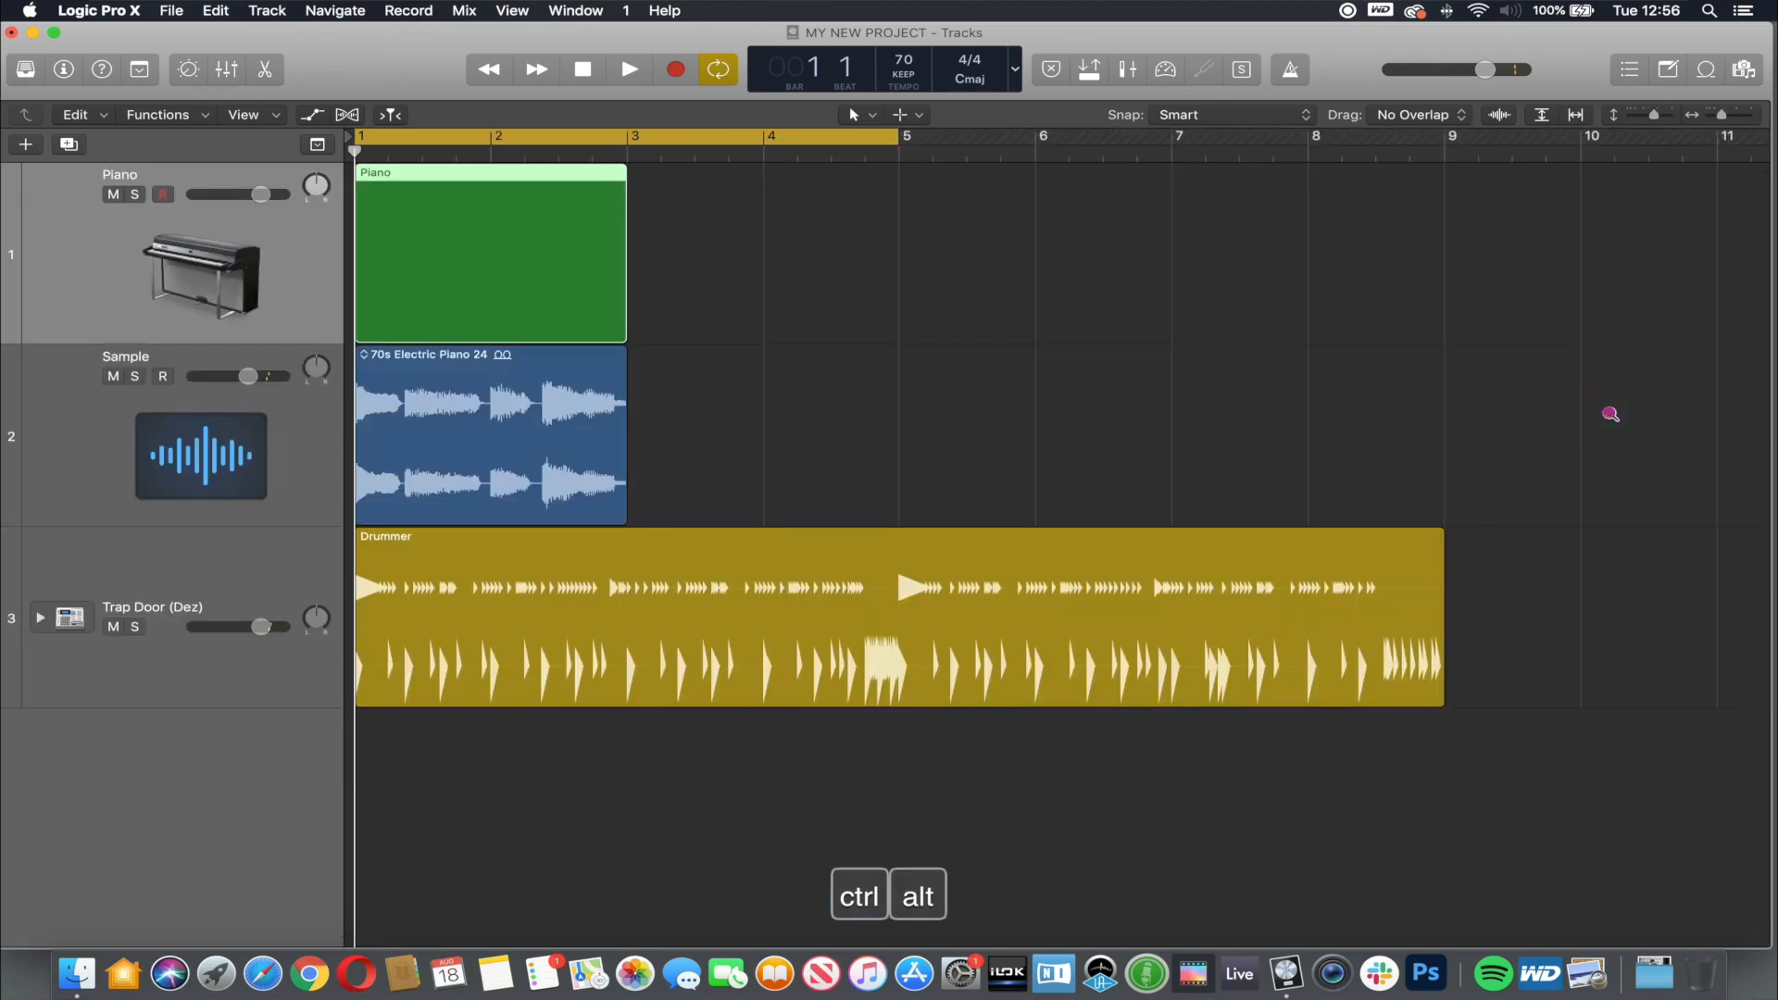
{"action": "left_click", "coordinate": [1611, 413], "text": "ctrl+alt"}
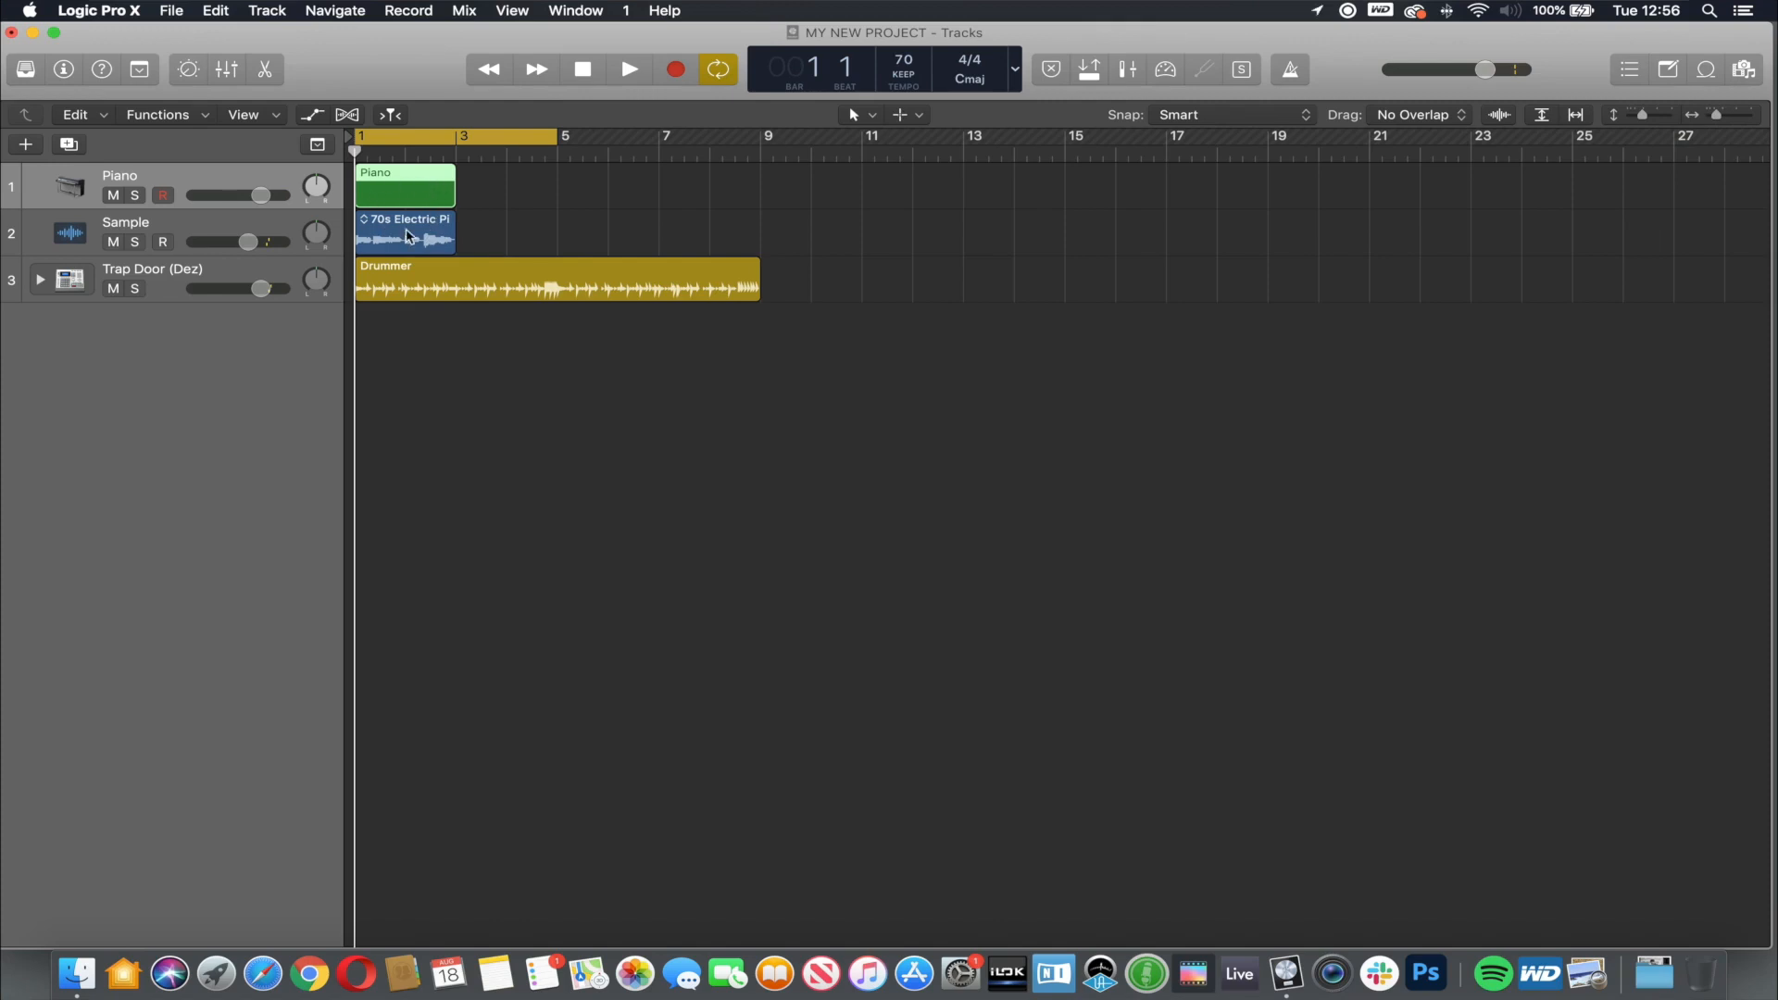
Step: Try looping the 70s Electric Piano region out to bar 5, removing the loop again
{"action": "left_click_drag", "start_coordinate": [455, 227], "coordinate": [555, 234]}
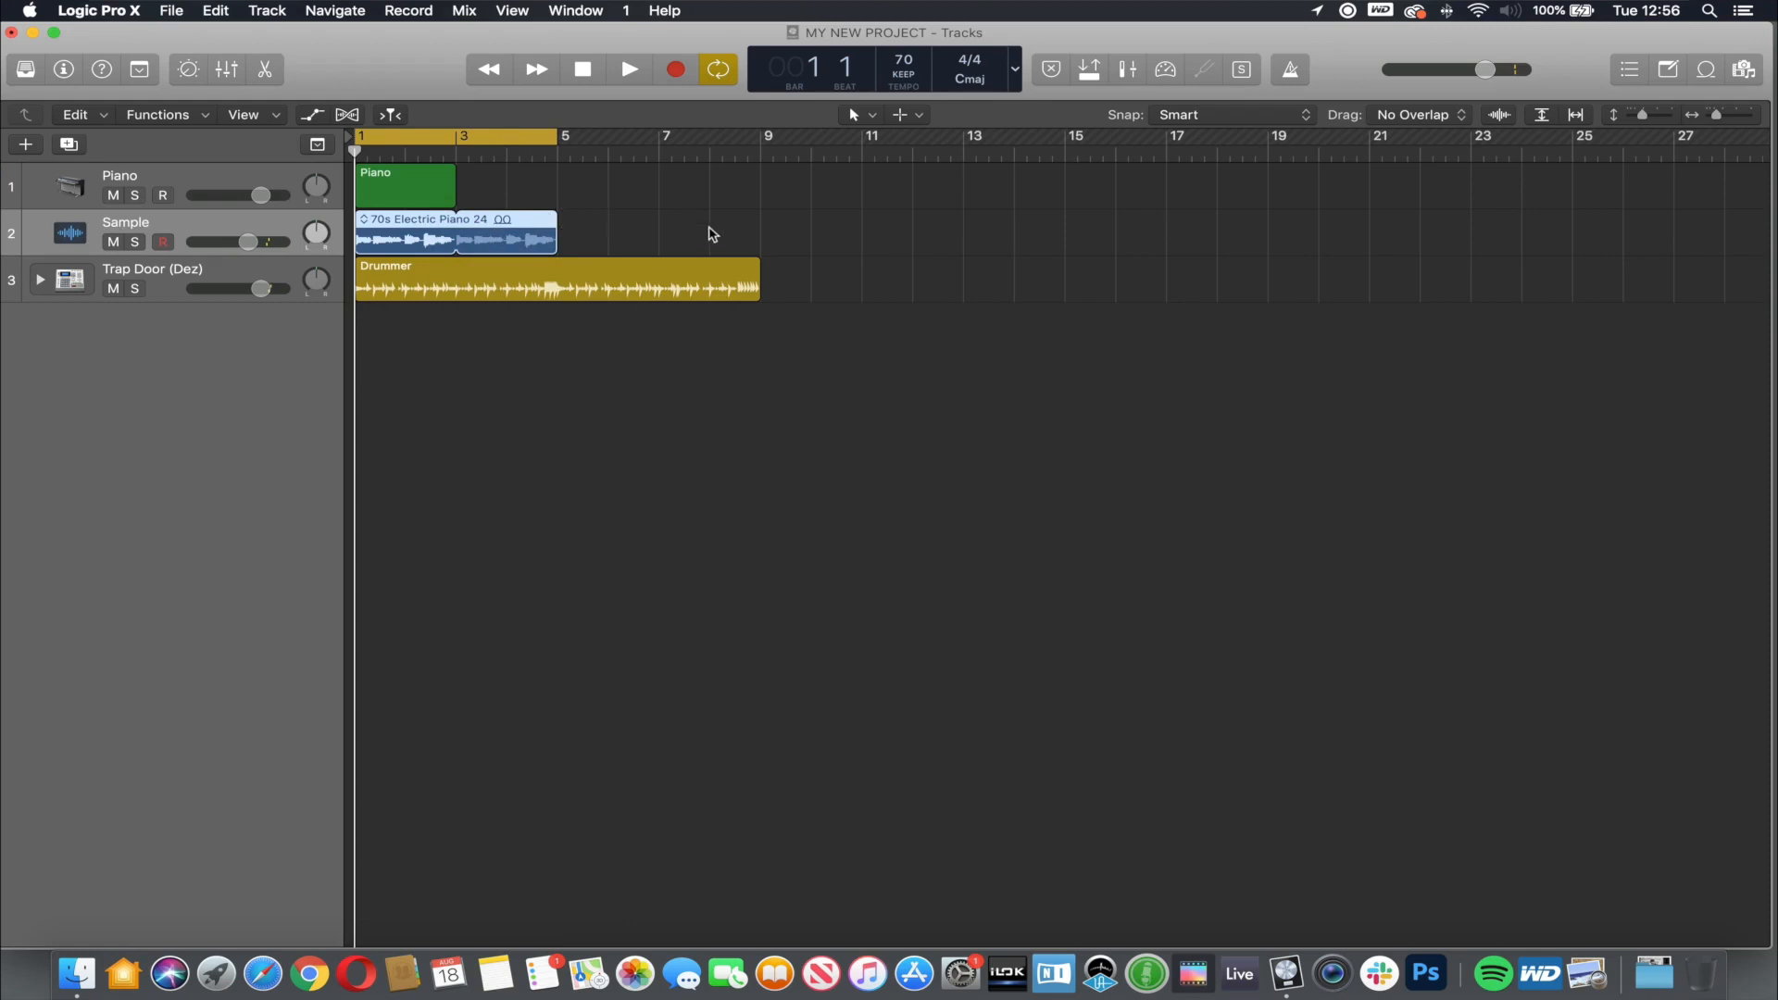
{"action": "left_click_drag", "start_coordinate": [554, 231], "coordinate": [455, 235]}
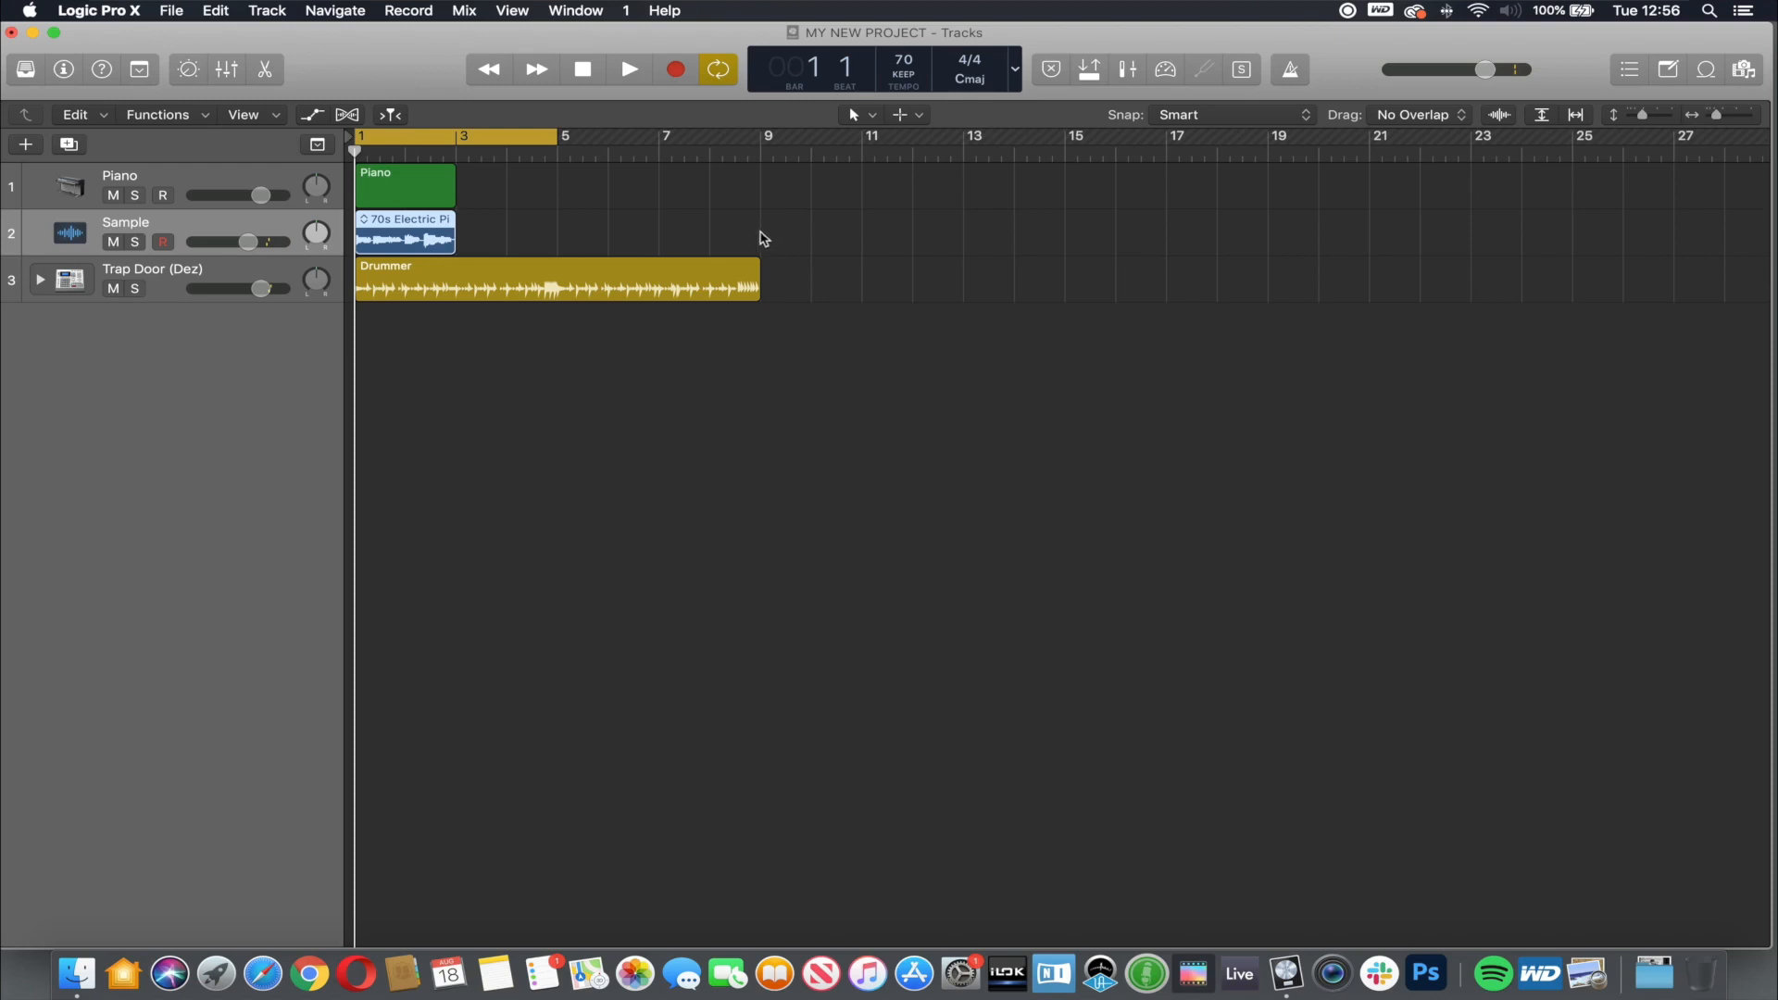
Step: Copy the 70s Electric Piano region to bar 9 on the Sample track, keeping the original at bar 1
{"action": "left_click_drag", "start_coordinate": [407, 227], "coordinate": [812, 231]}
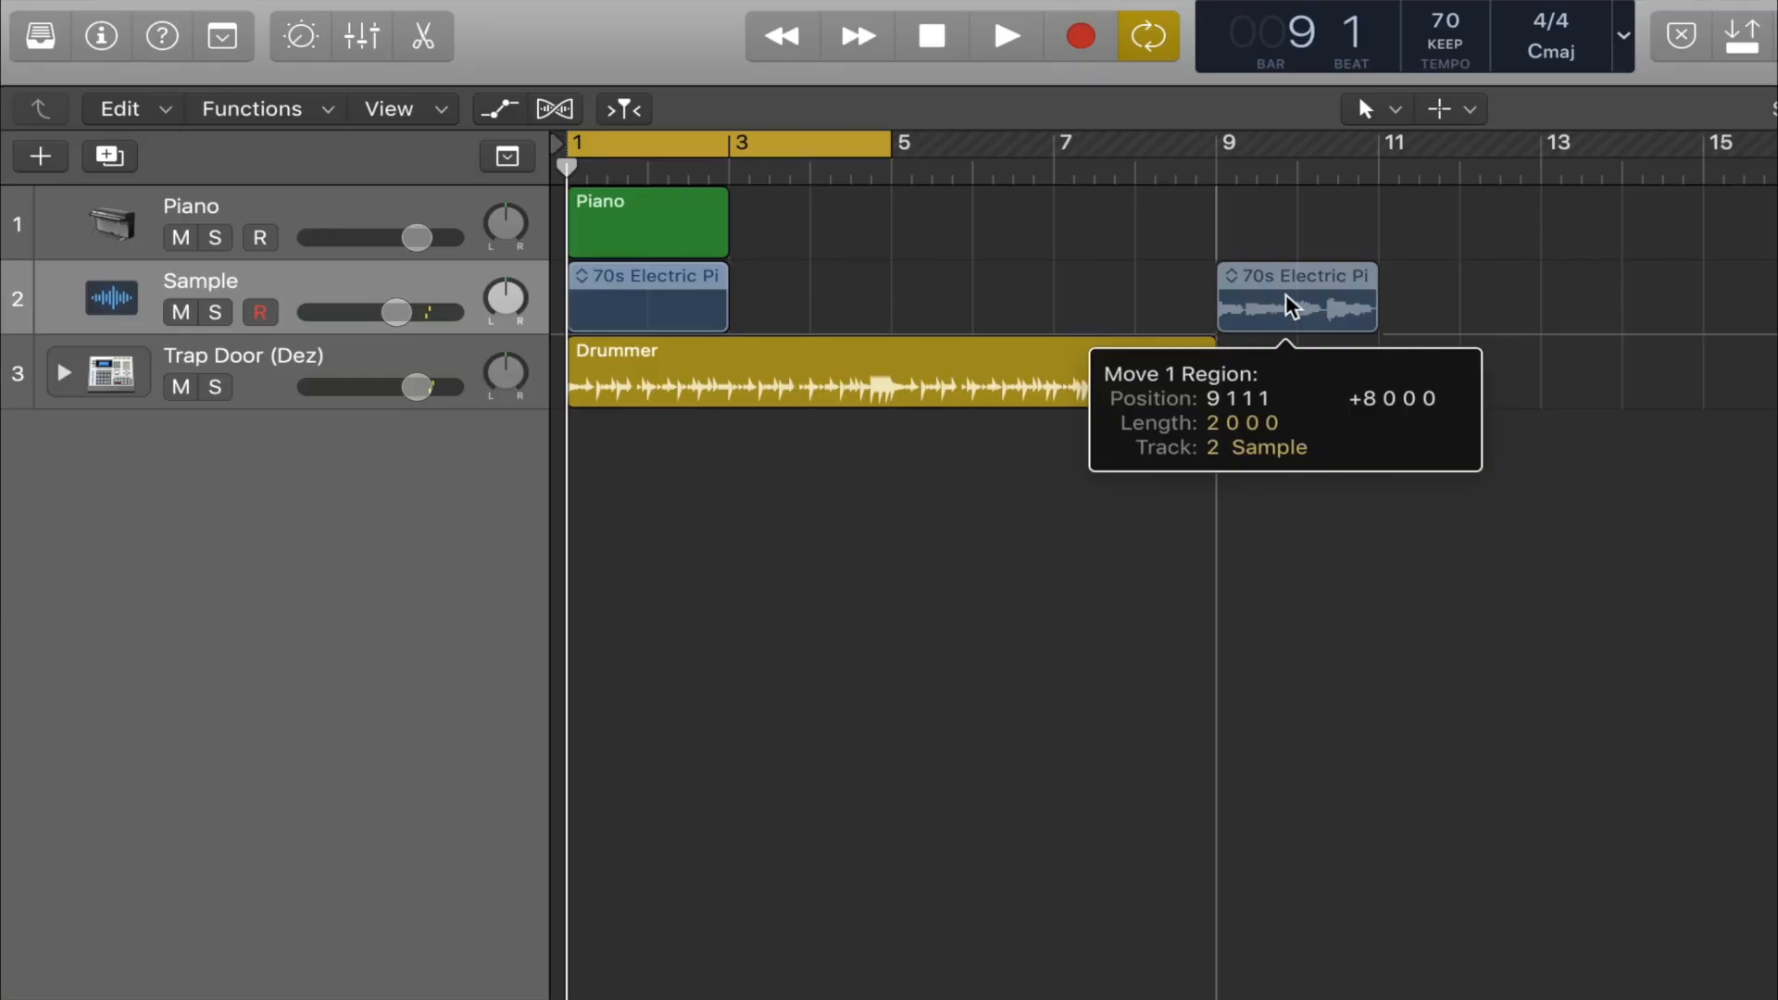
{"action": "left_click_drag", "start_coordinate": [1285, 293], "coordinate": [1286, 294]}
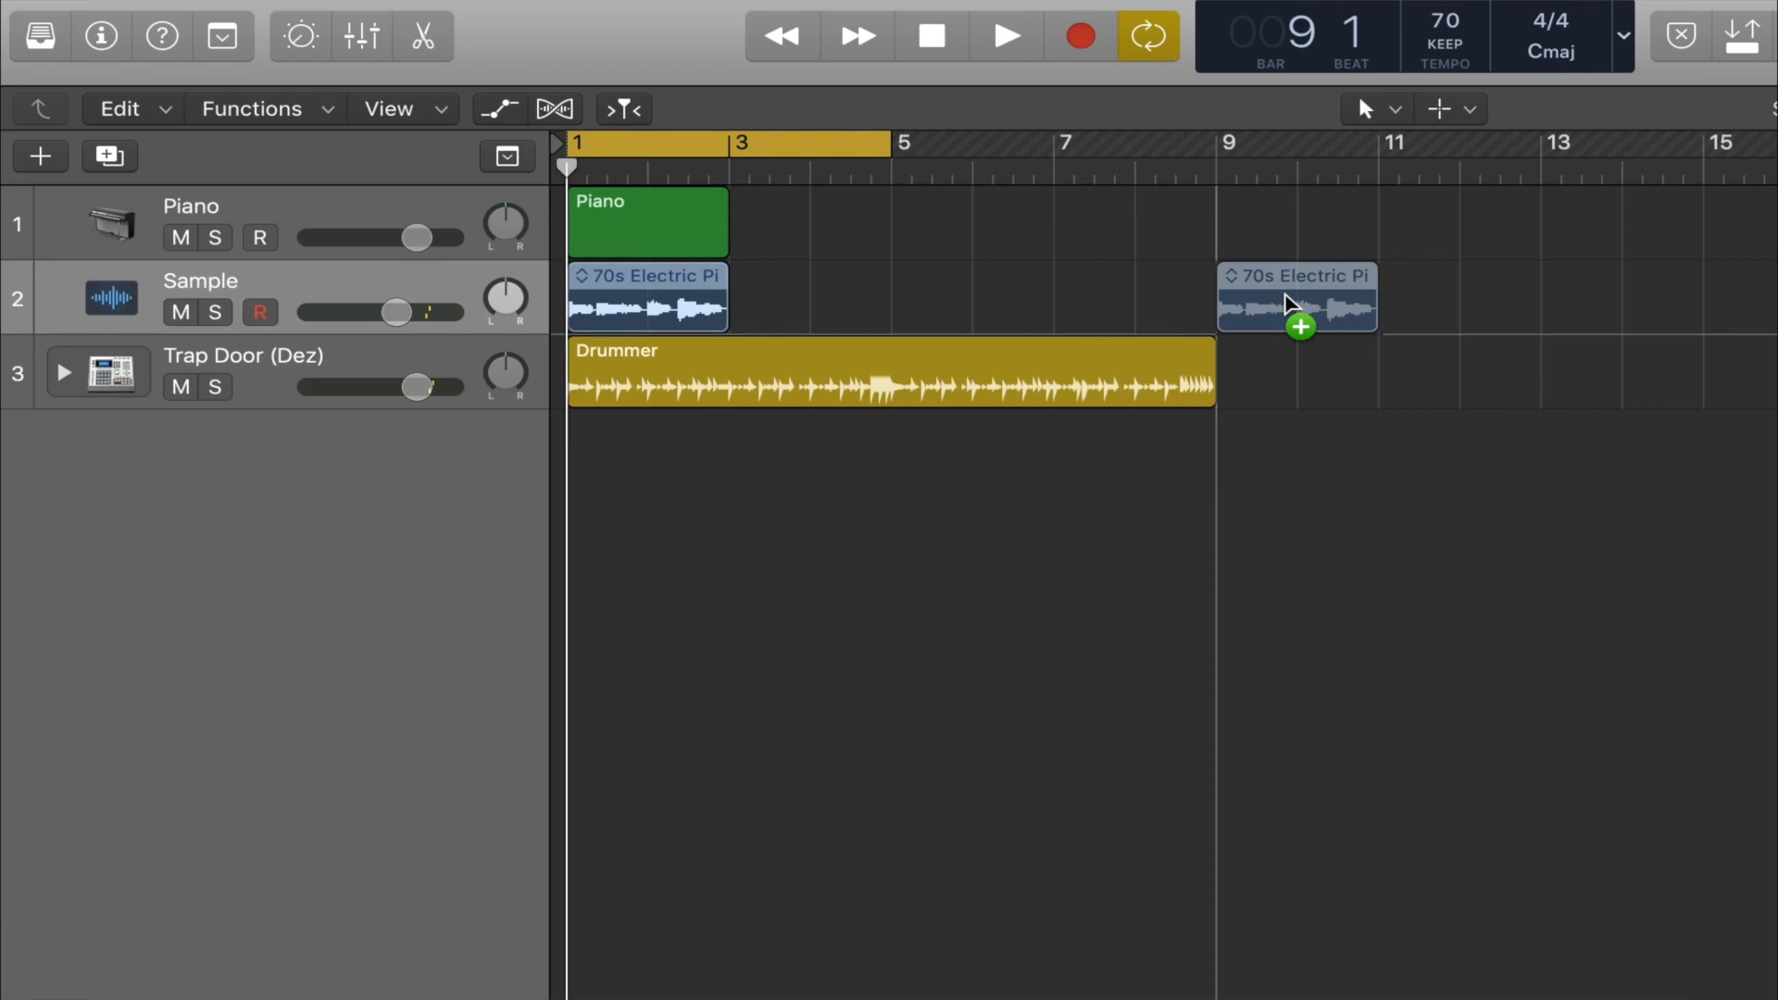
{"action": "left_click_drag", "start_coordinate": [1285, 294], "coordinate": [1285, 294]}
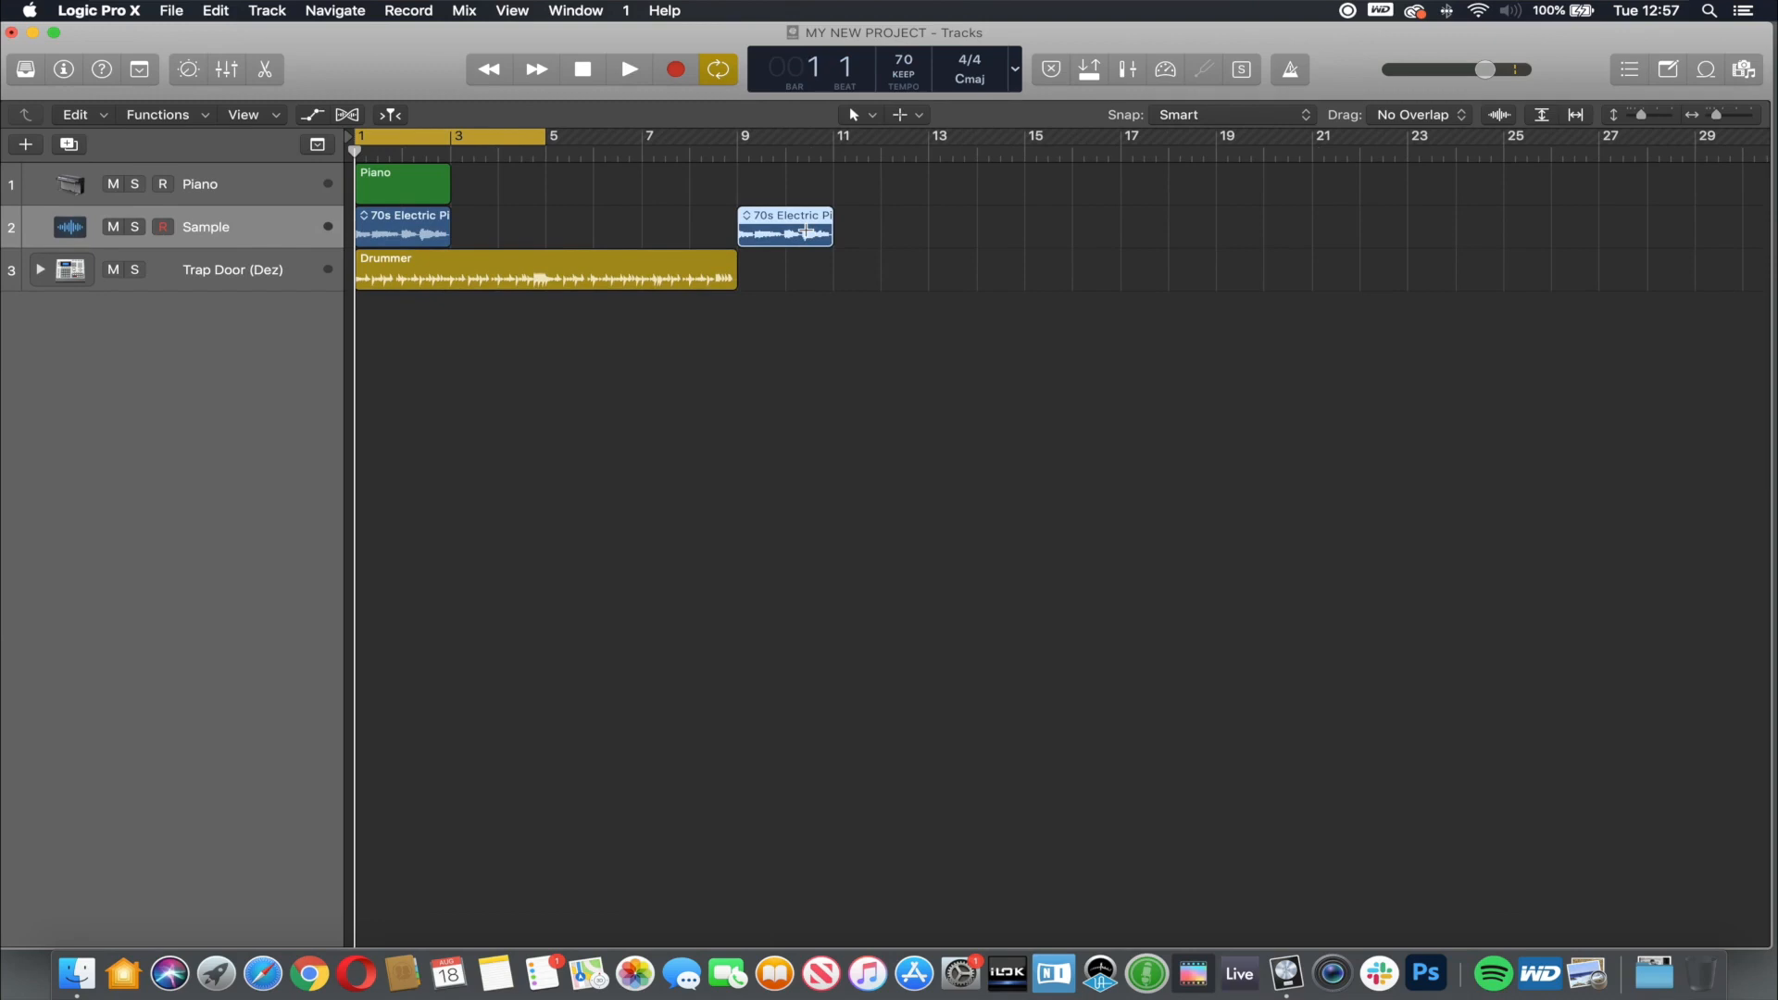
Step: Hide Logic Pro X, switch to Finder and open the Desktop folder in a window
{"action": "key", "text": "super+h"}
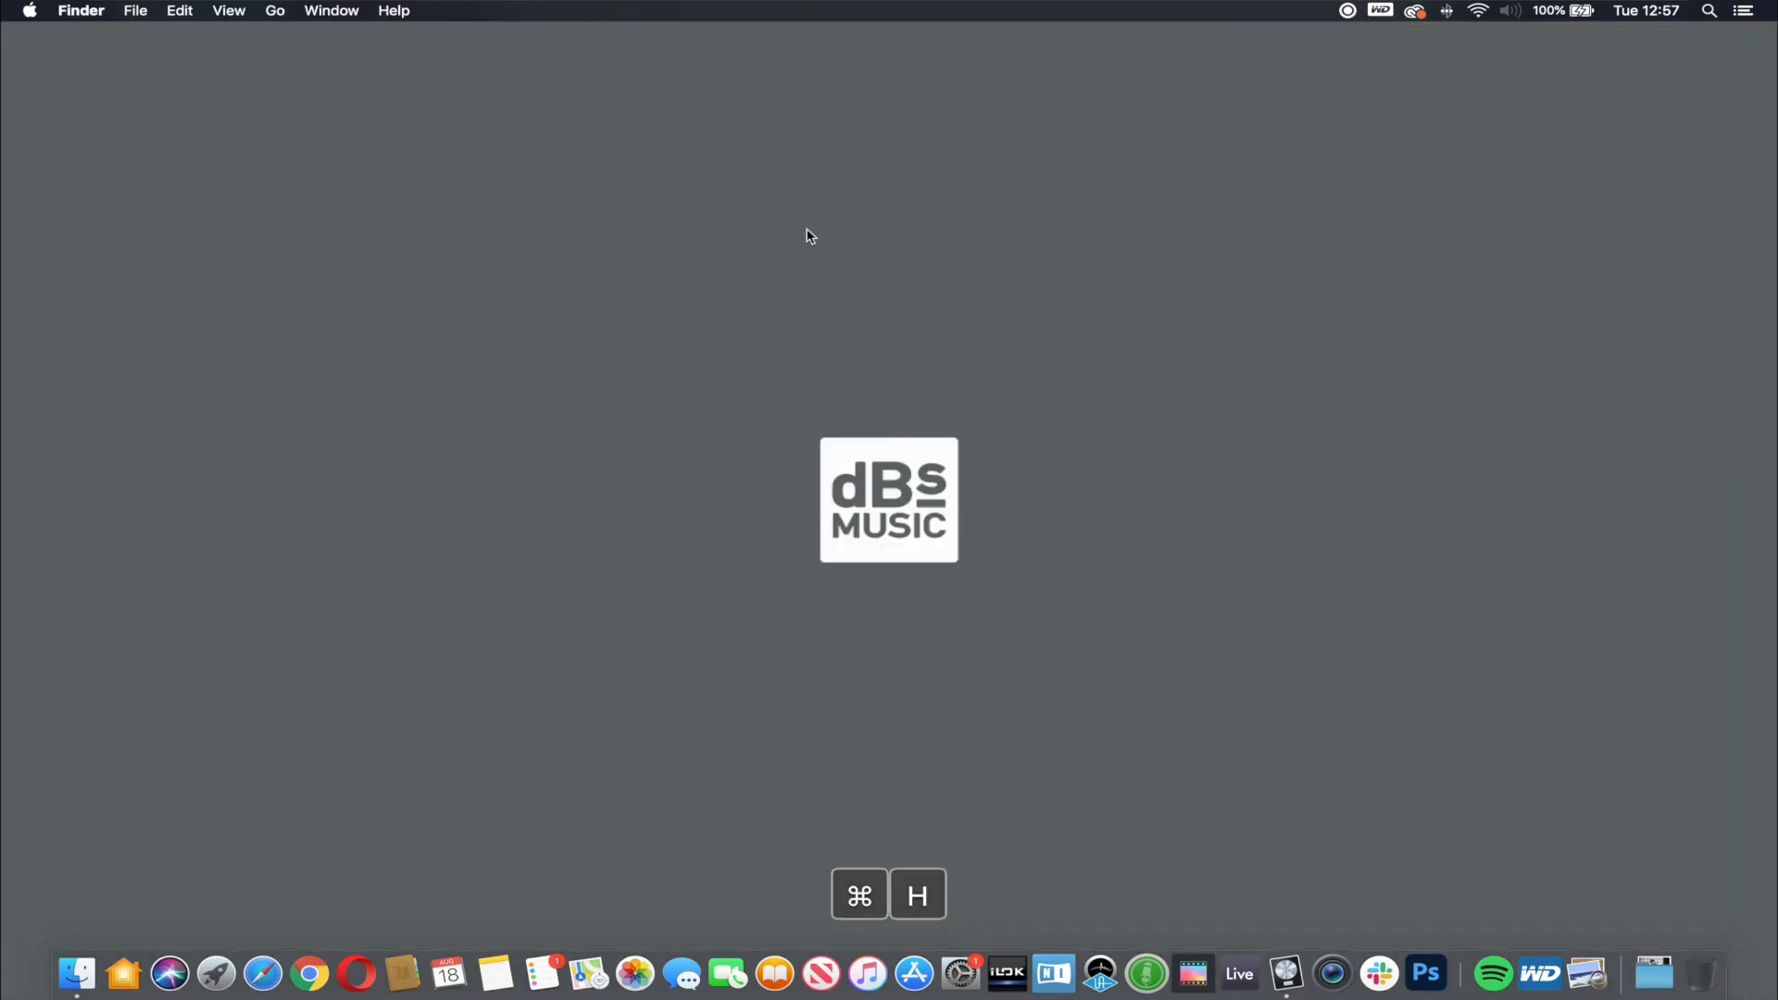
{"action": "left_click", "coordinate": [76, 974]}
{"action": "left_click_drag", "start_coordinate": [1091, 145], "coordinate": [1094, 98]}
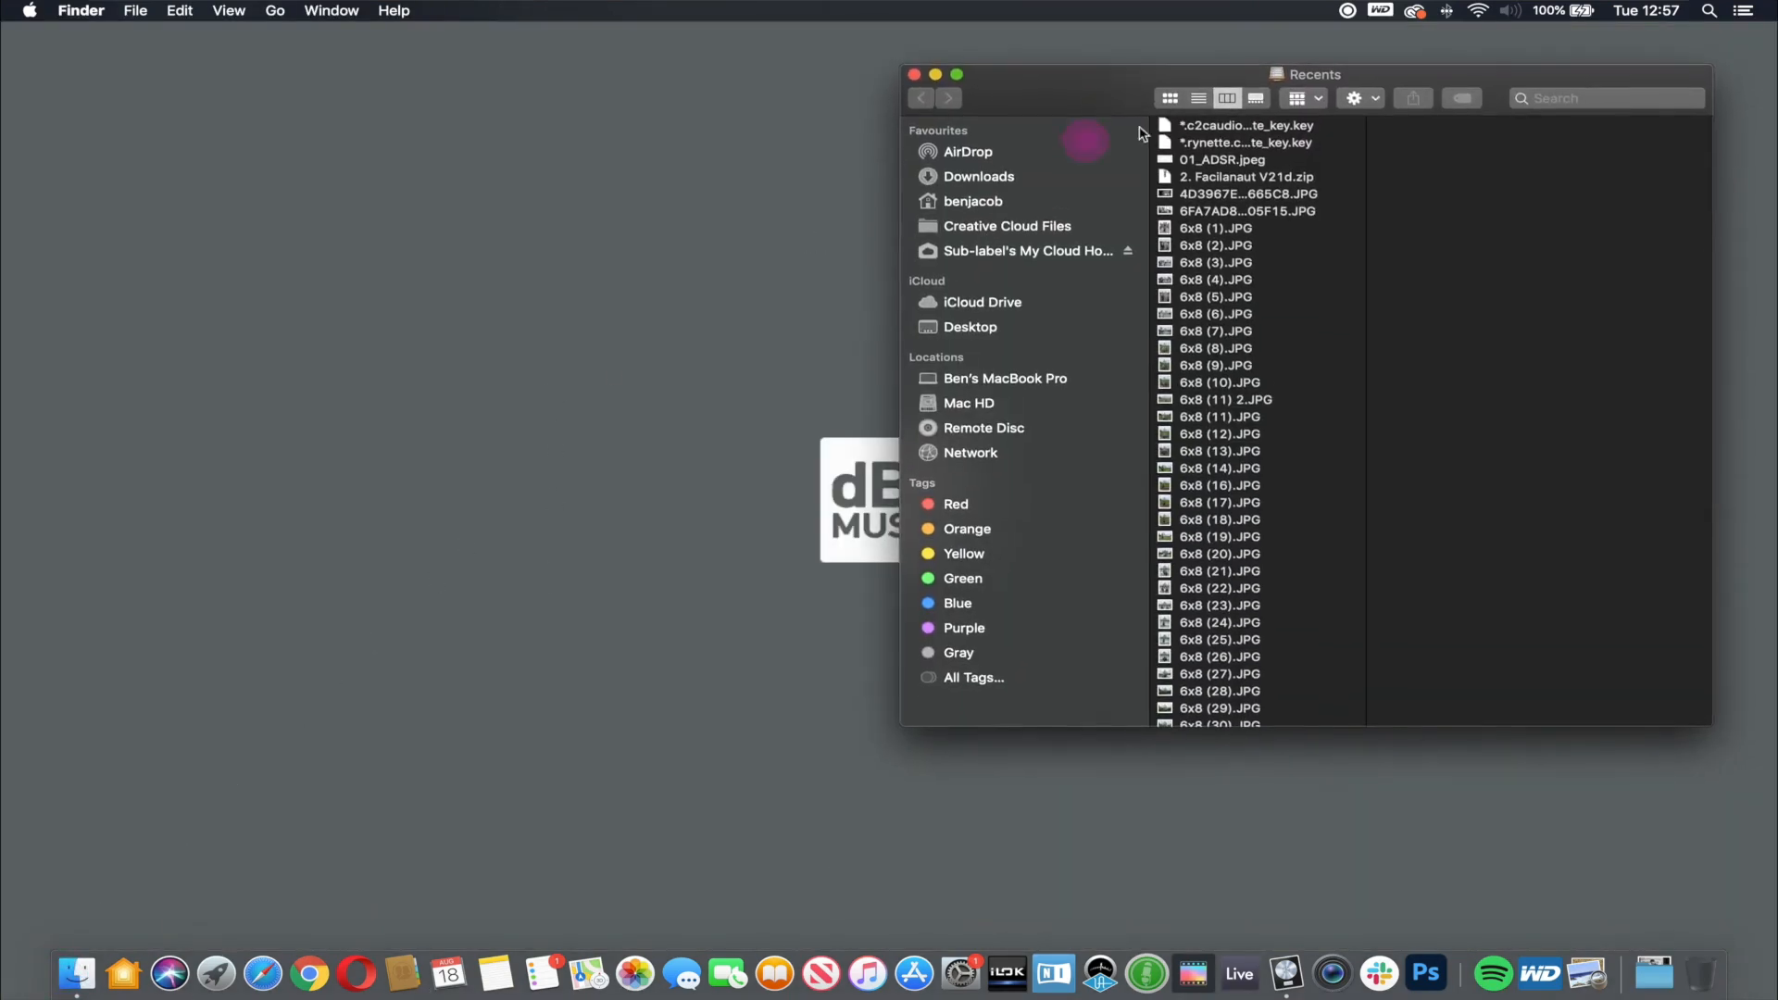
{"action": "left_click", "coordinate": [981, 328]}
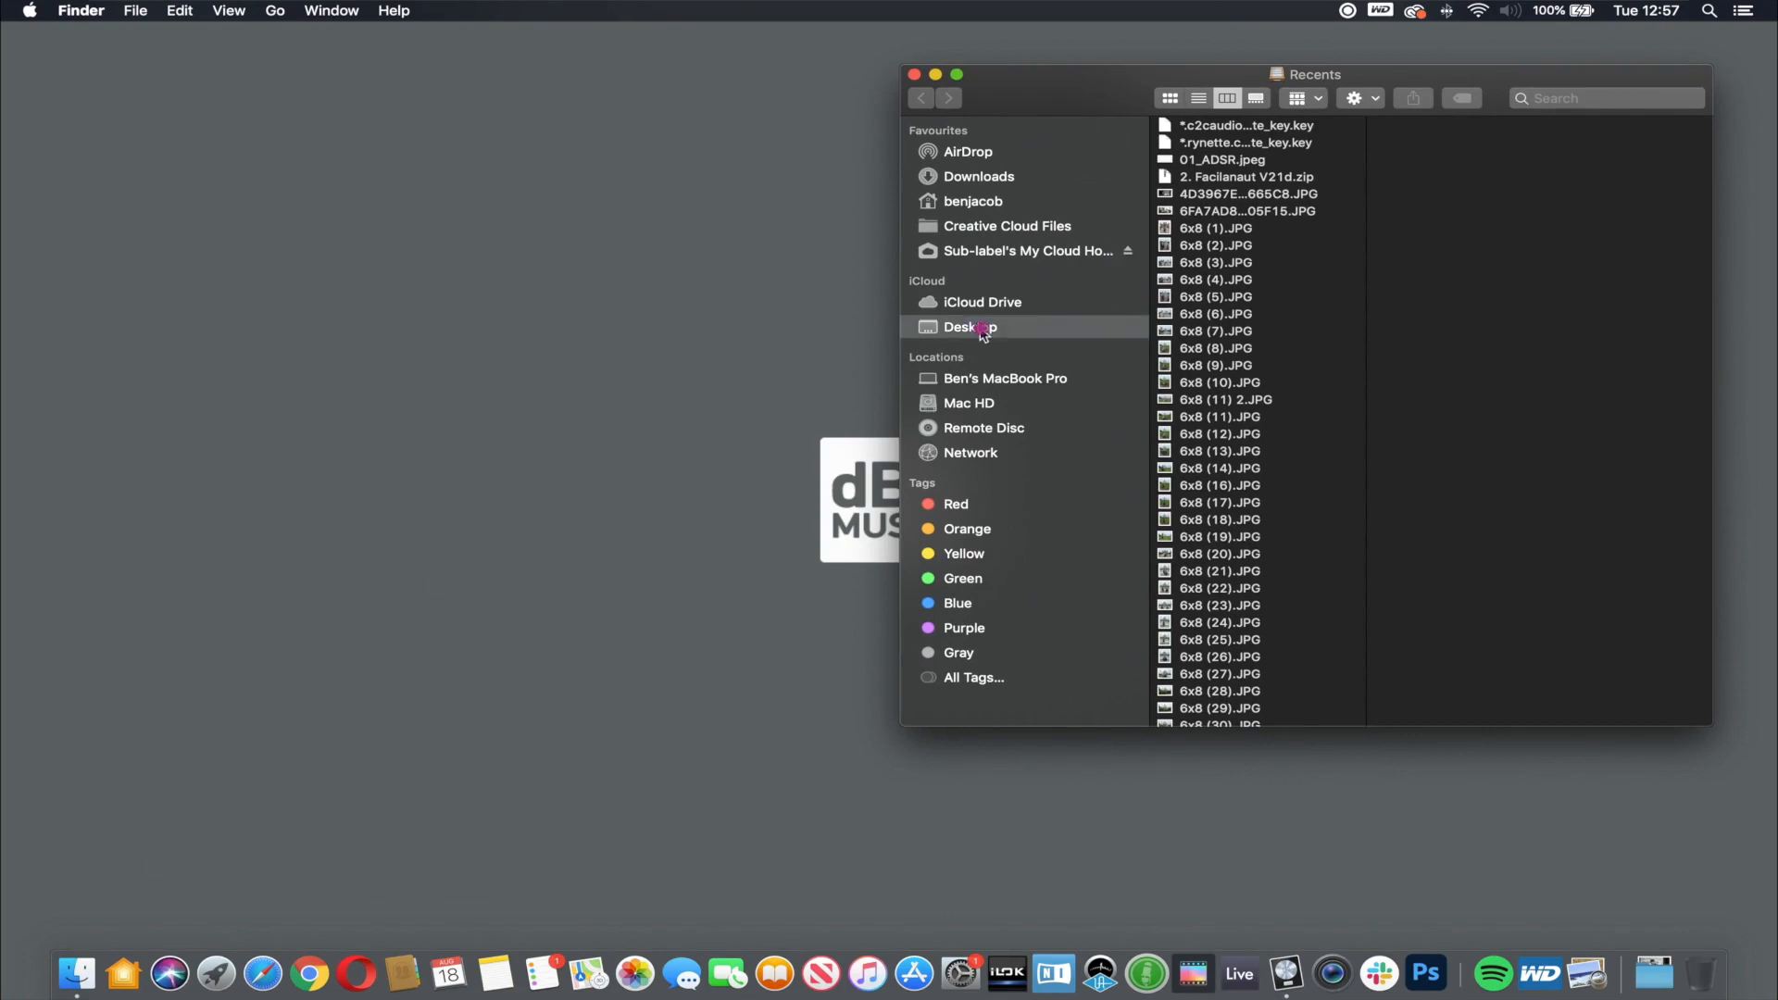
Step: Open a second Finder window beside the Desktop one, showing the Converted by MediaHuman folder inside Music
{"action": "key", "text": "super+n"}
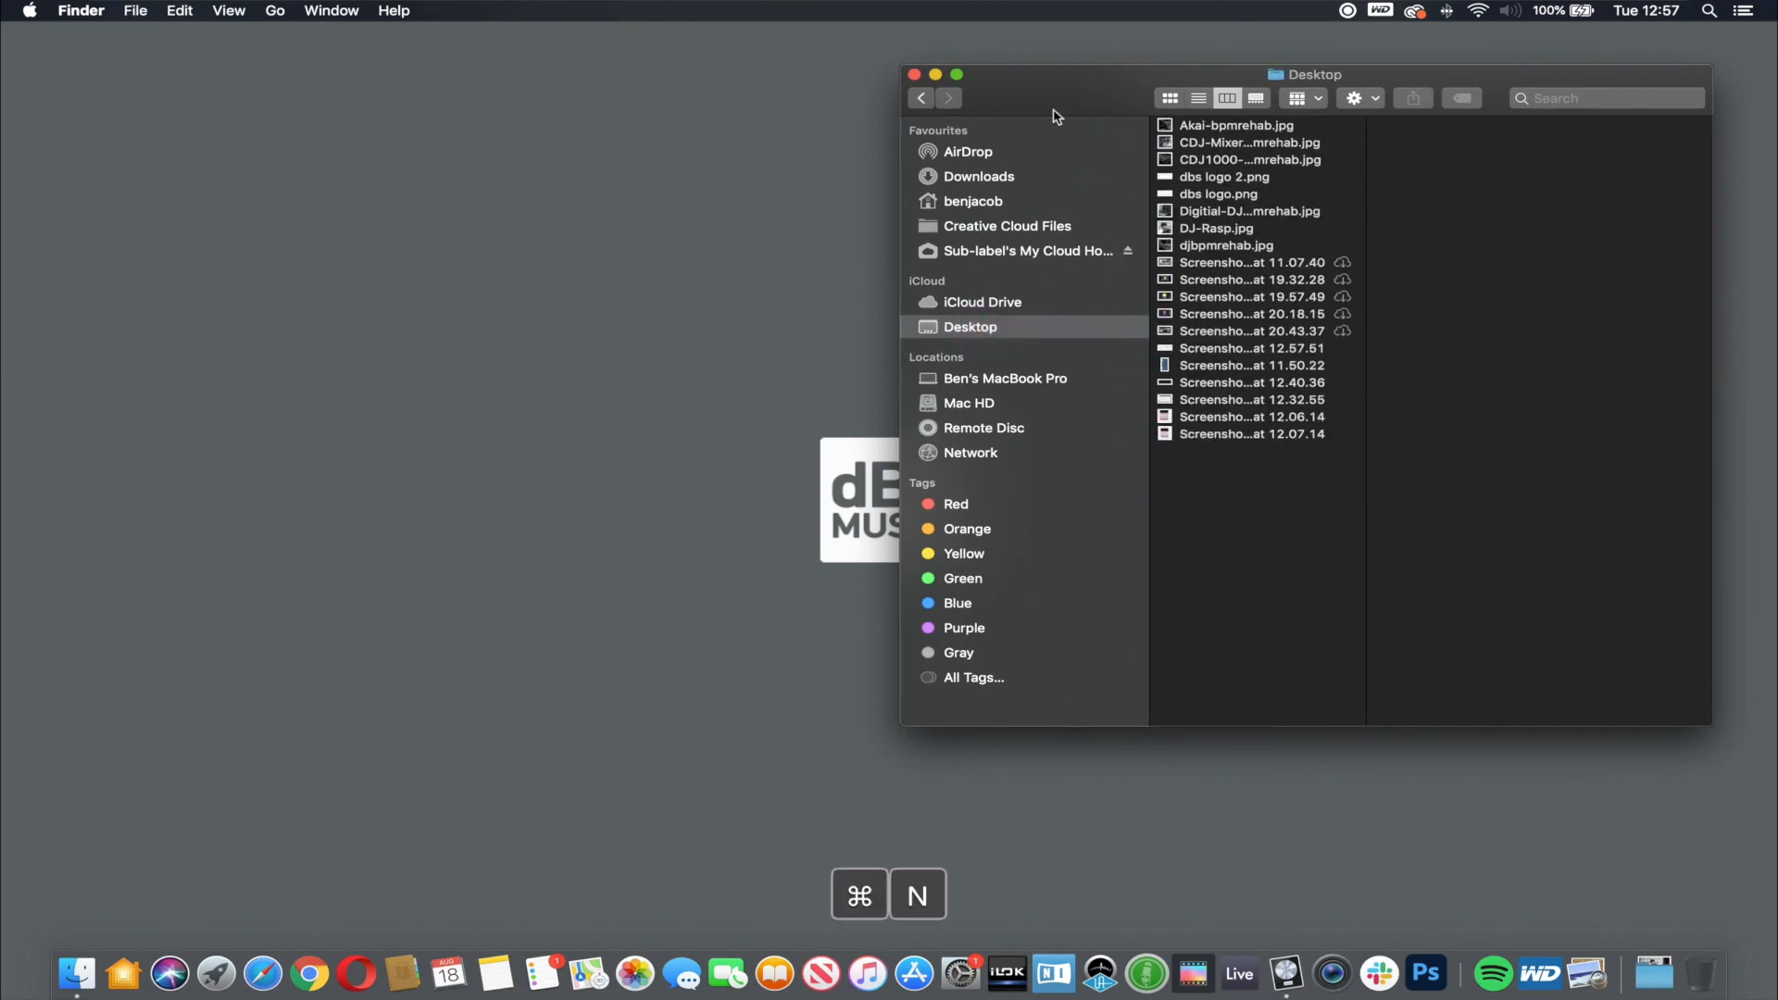
{"action": "left_click", "coordinate": [1028, 222]}
{"action": "left_click_drag", "start_coordinate": [1105, 112], "coordinate": [229, 97]}
{"action": "left_click", "coordinate": [350, 230]}
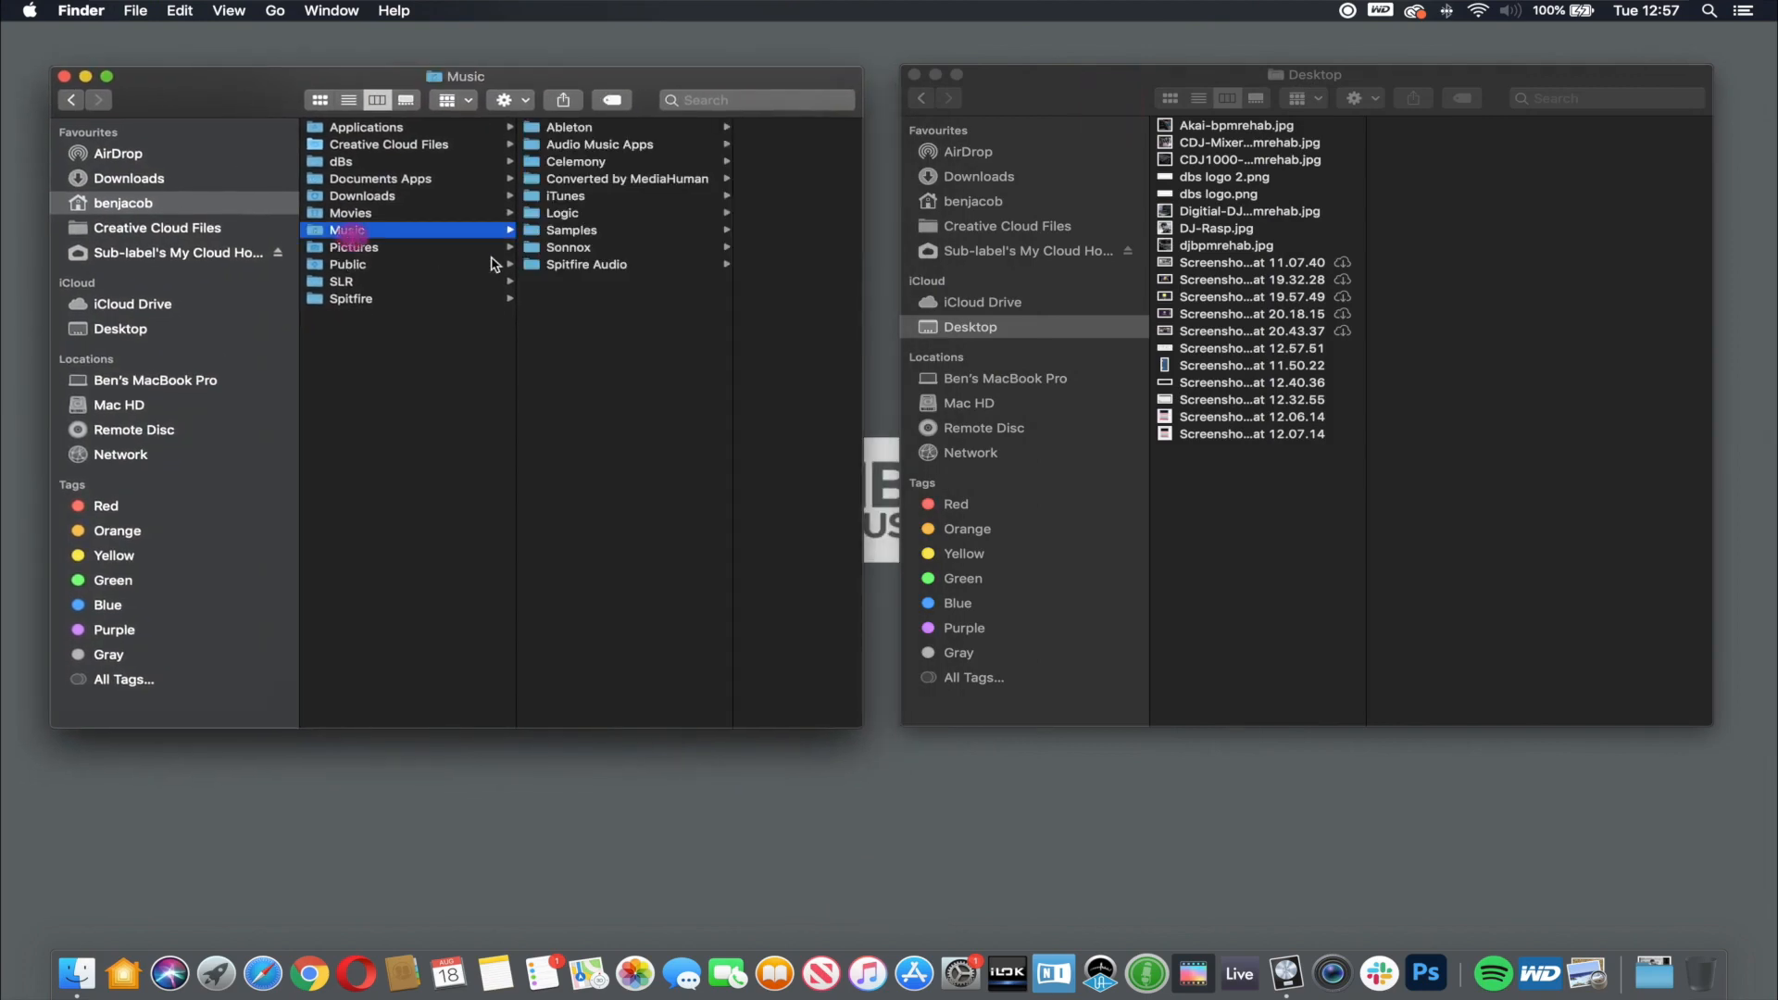
{"action": "left_click", "coordinate": [611, 178]}
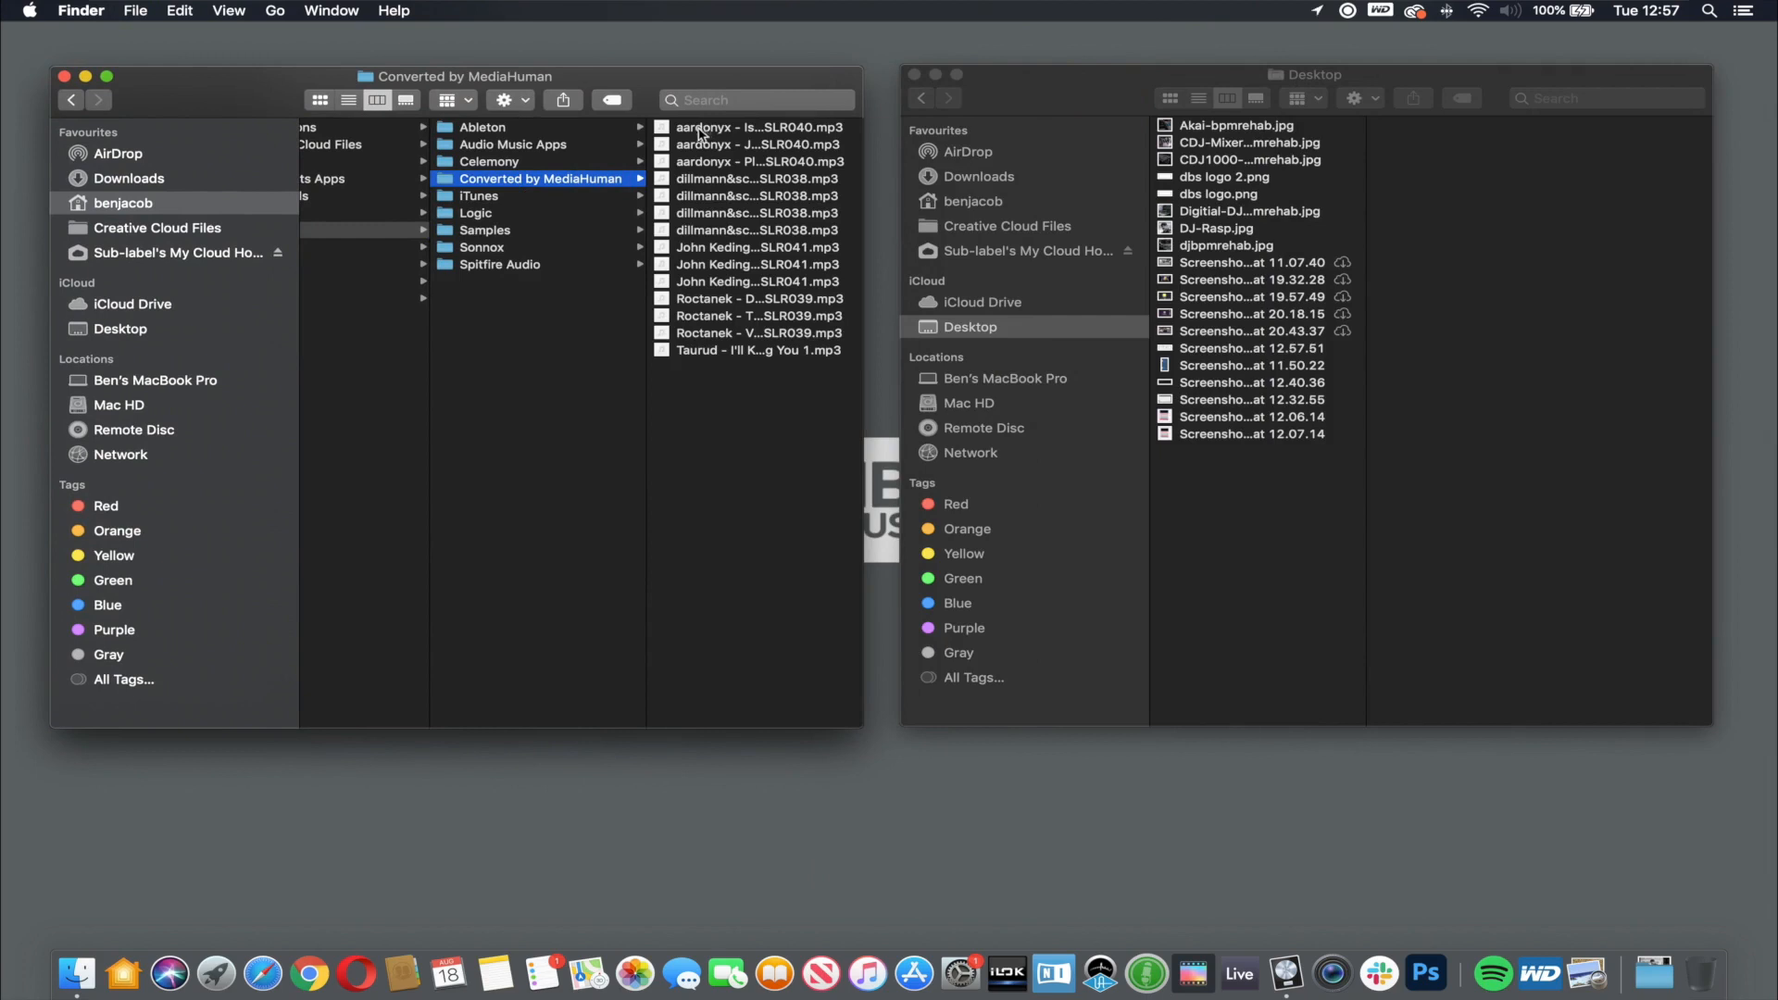
Step: Move the aardonyx Isolation MP3 to the Desktop folder, and copy it back into the Converted by MediaHuman folder
{"action": "left_click_drag", "start_coordinate": [702, 134], "coordinate": [1225, 520]}
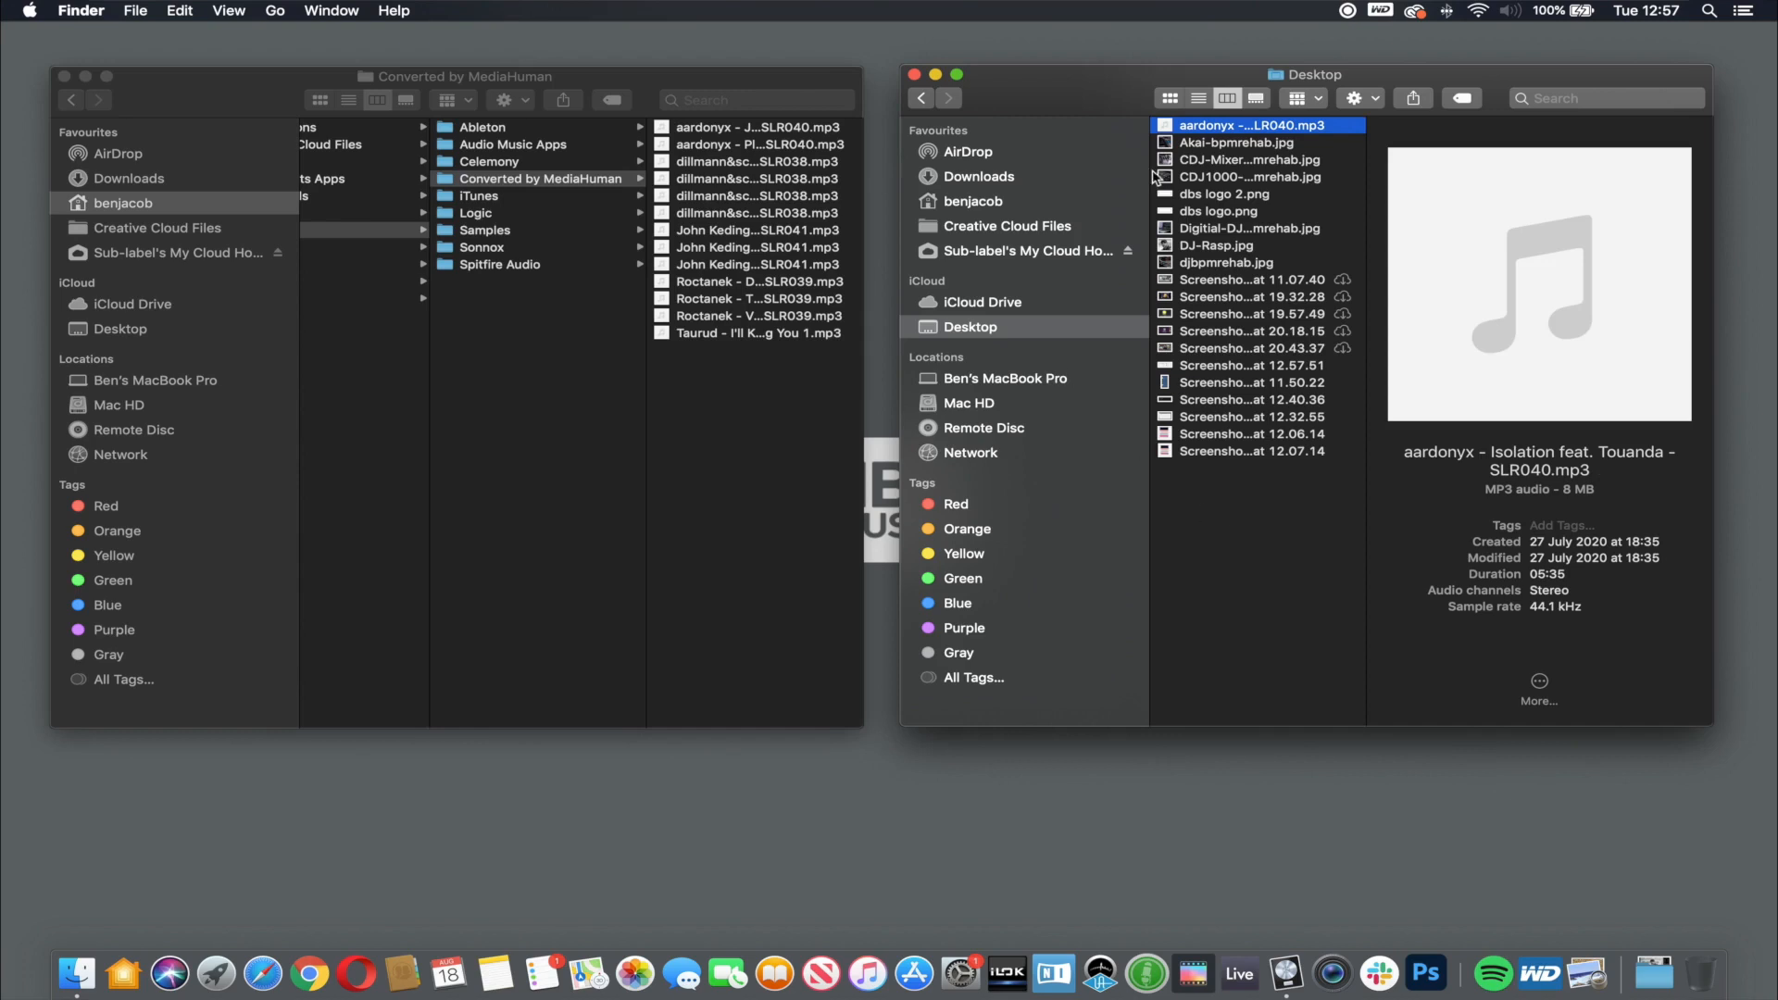
{"action": "key", "text": "alt"}
{"action": "left_click_drag", "start_coordinate": [1261, 130], "coordinate": [749, 437]}
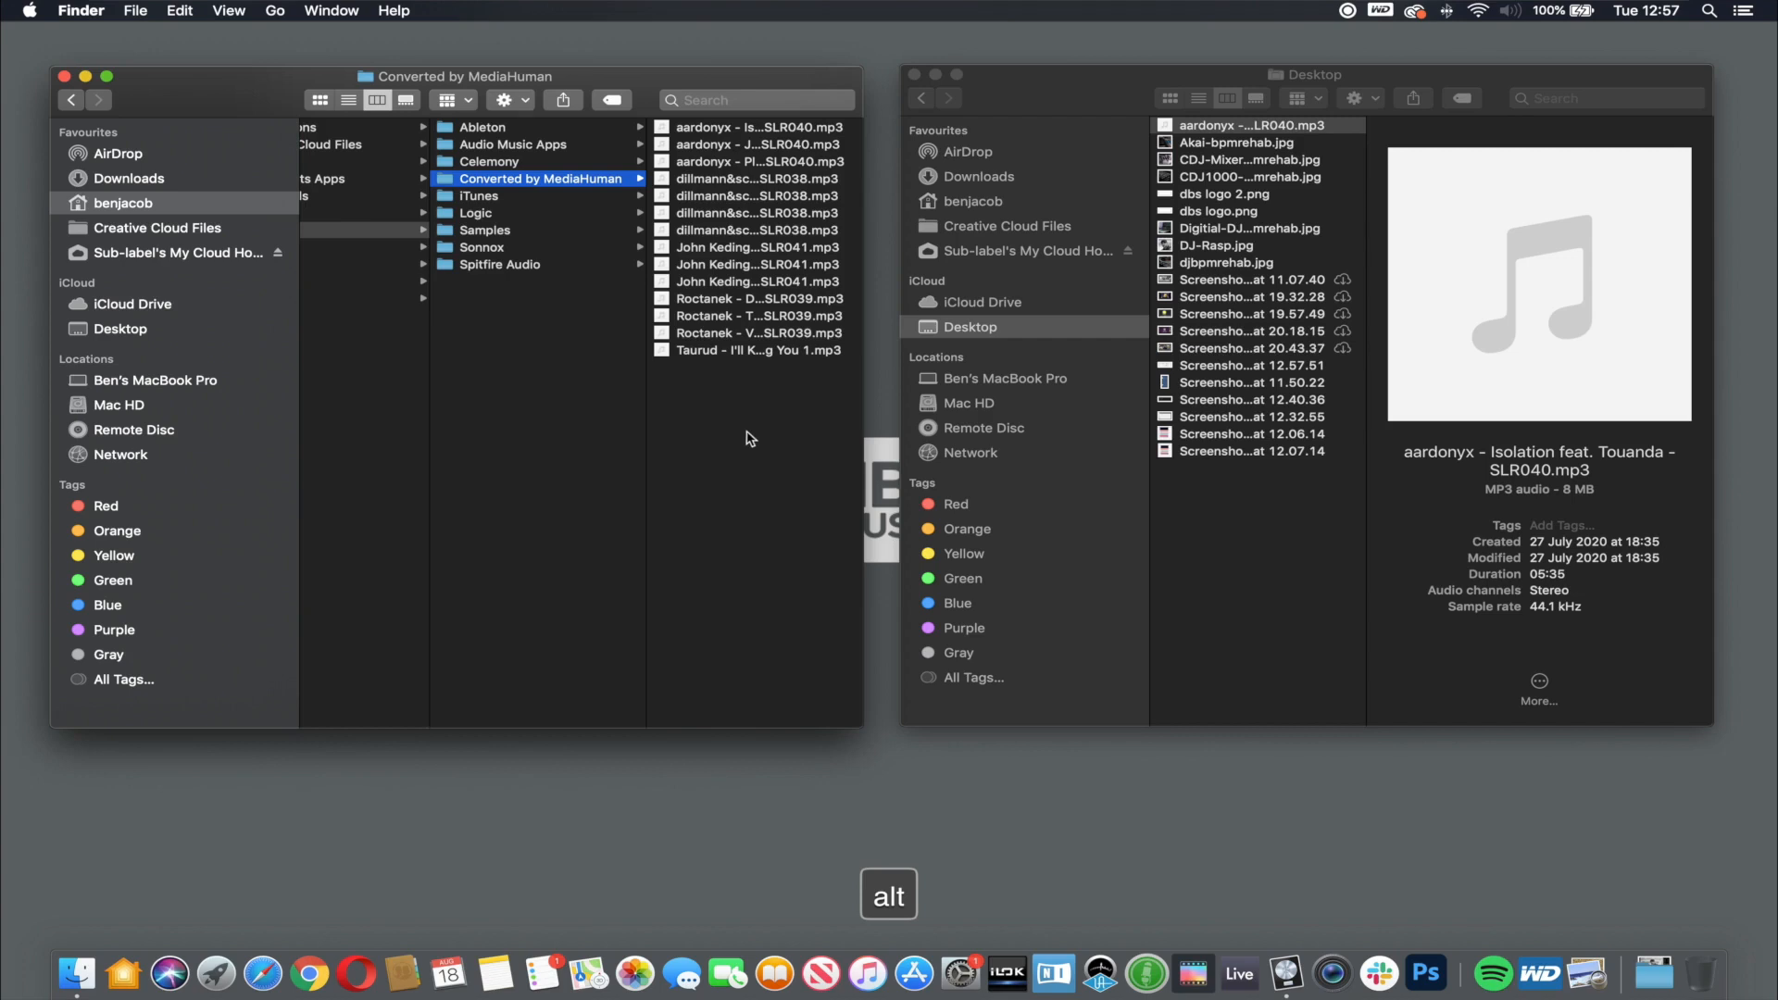
Step: Delete the aardonyx Isolation MP3 from the Desktop folder
{"action": "left_click", "coordinate": [1074, 92]}
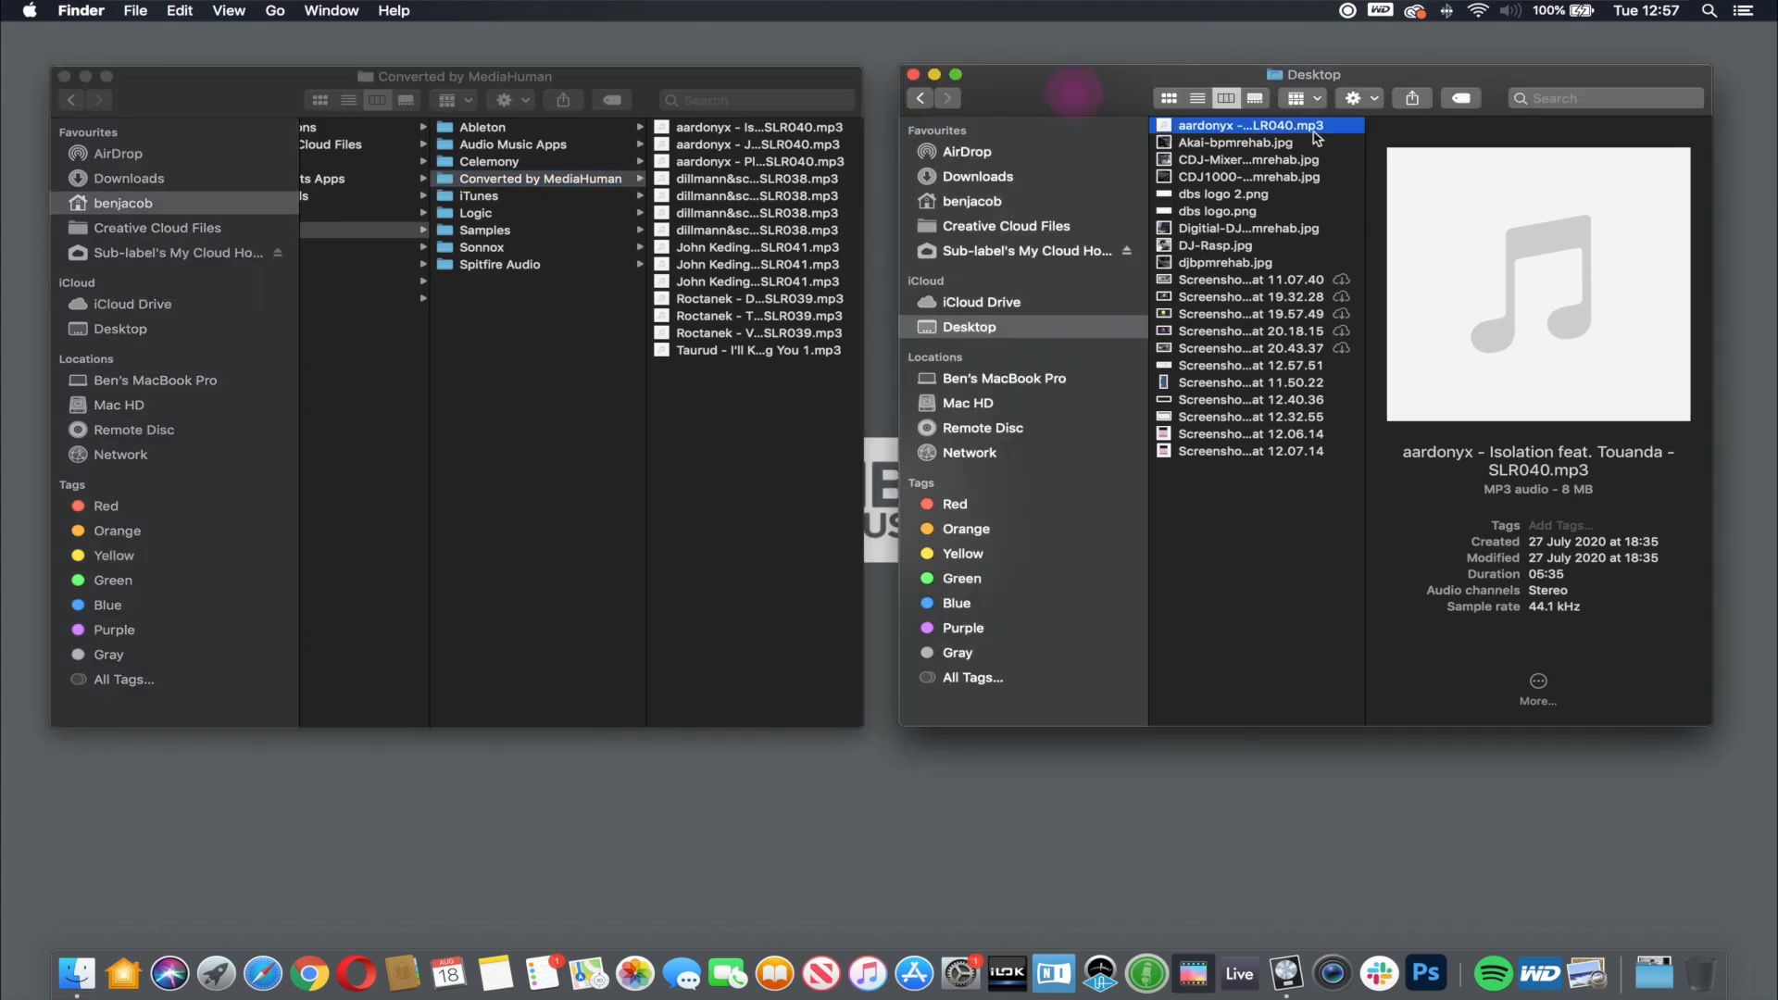
{"action": "key", "text": "super+BackSpace"}
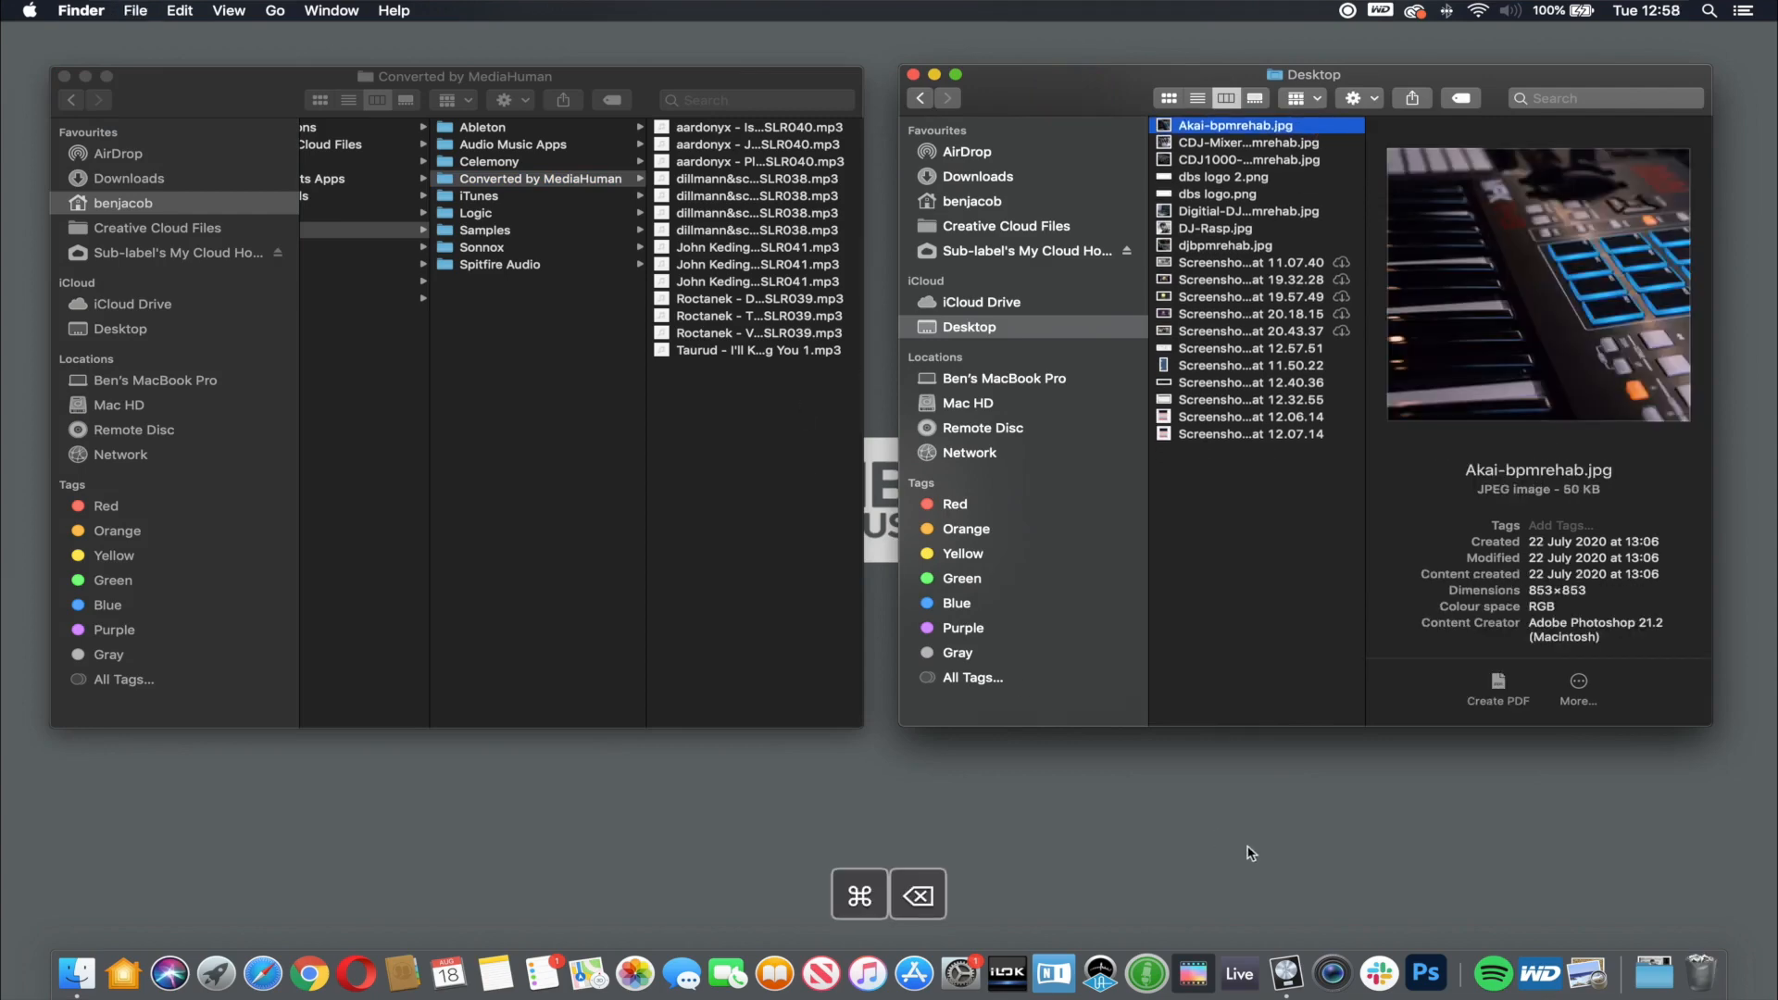
Step: Switch back to Logic Pro X and view the Piano, 70s Electric Piano and Drummer regions in their editors, closing the editor area again
{"action": "left_click", "coordinate": [1287, 973]}
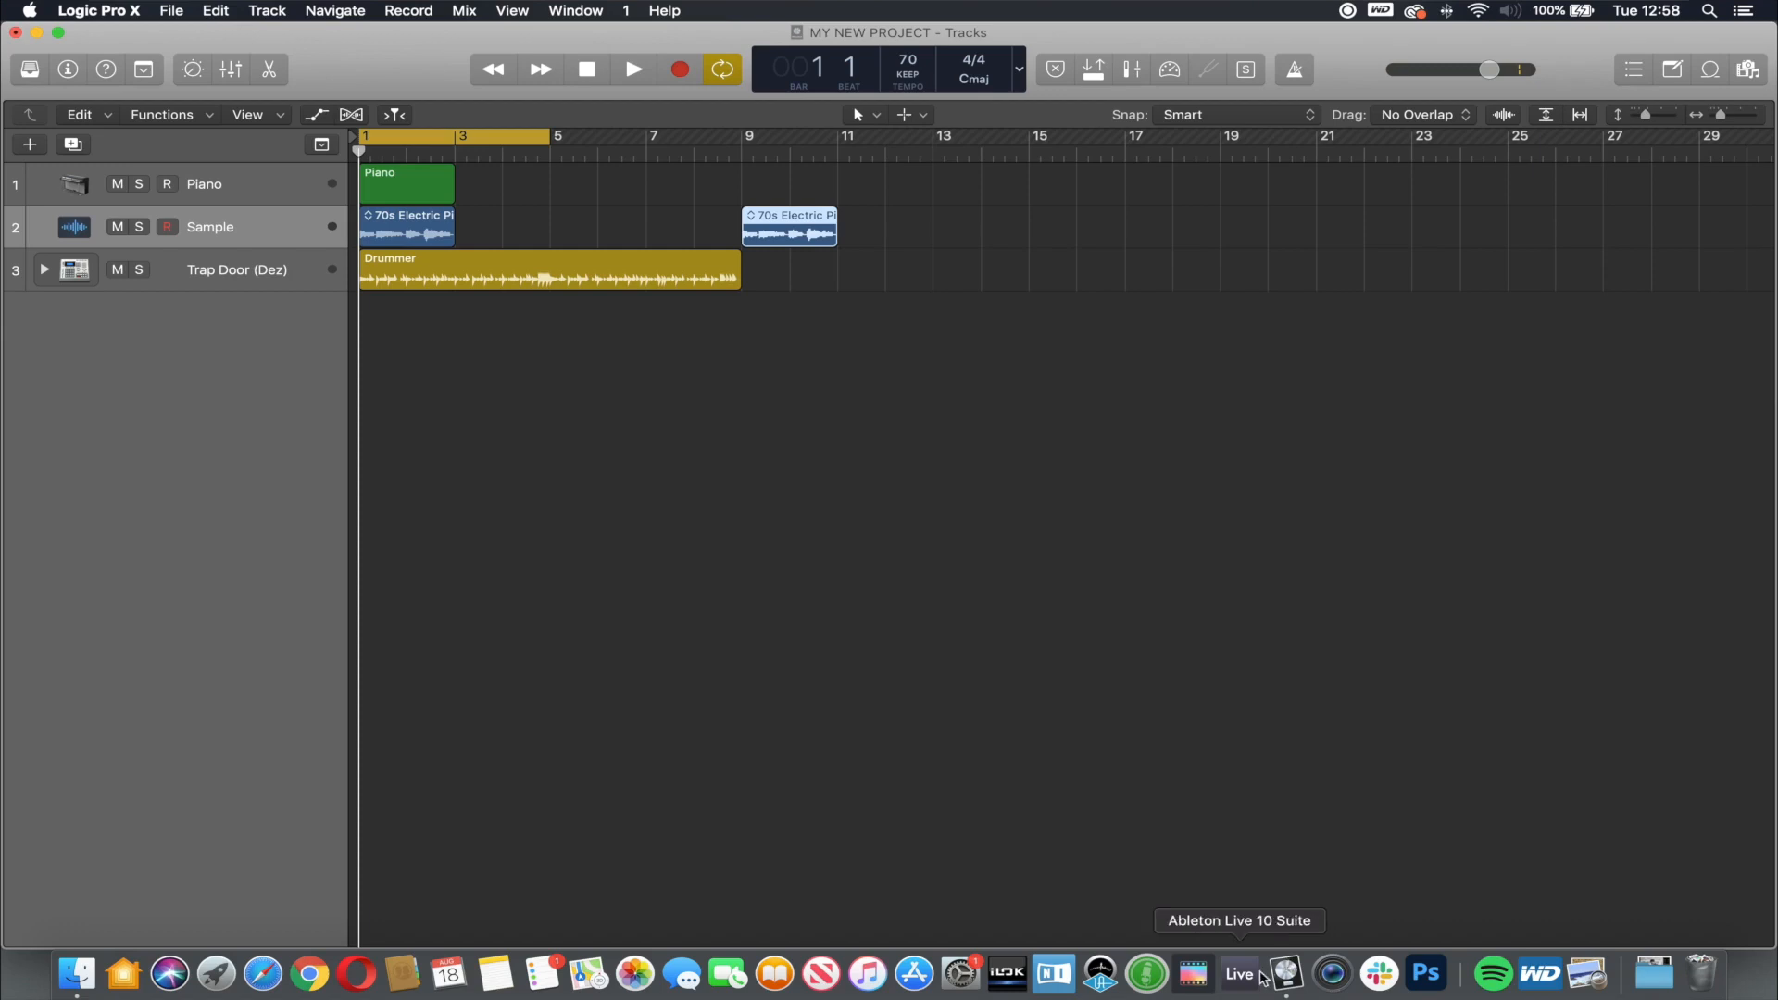
{"action": "double_click", "coordinate": [410, 183]}
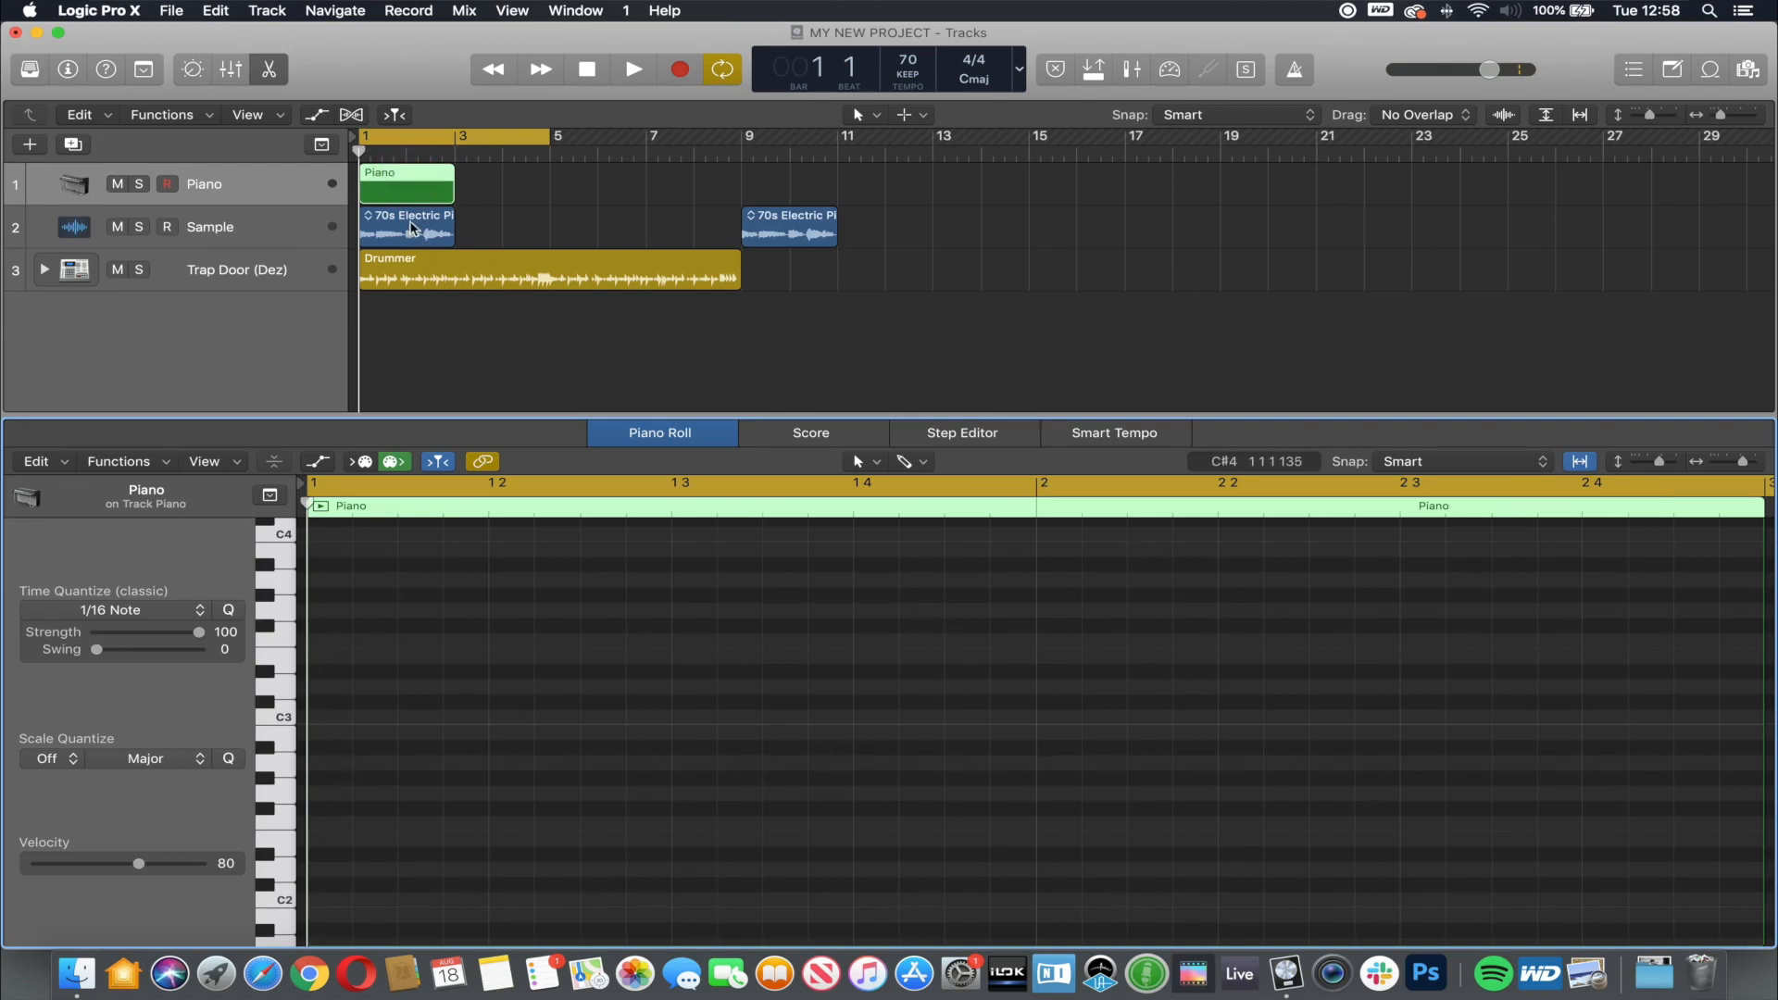
{"action": "left_click", "coordinate": [412, 228]}
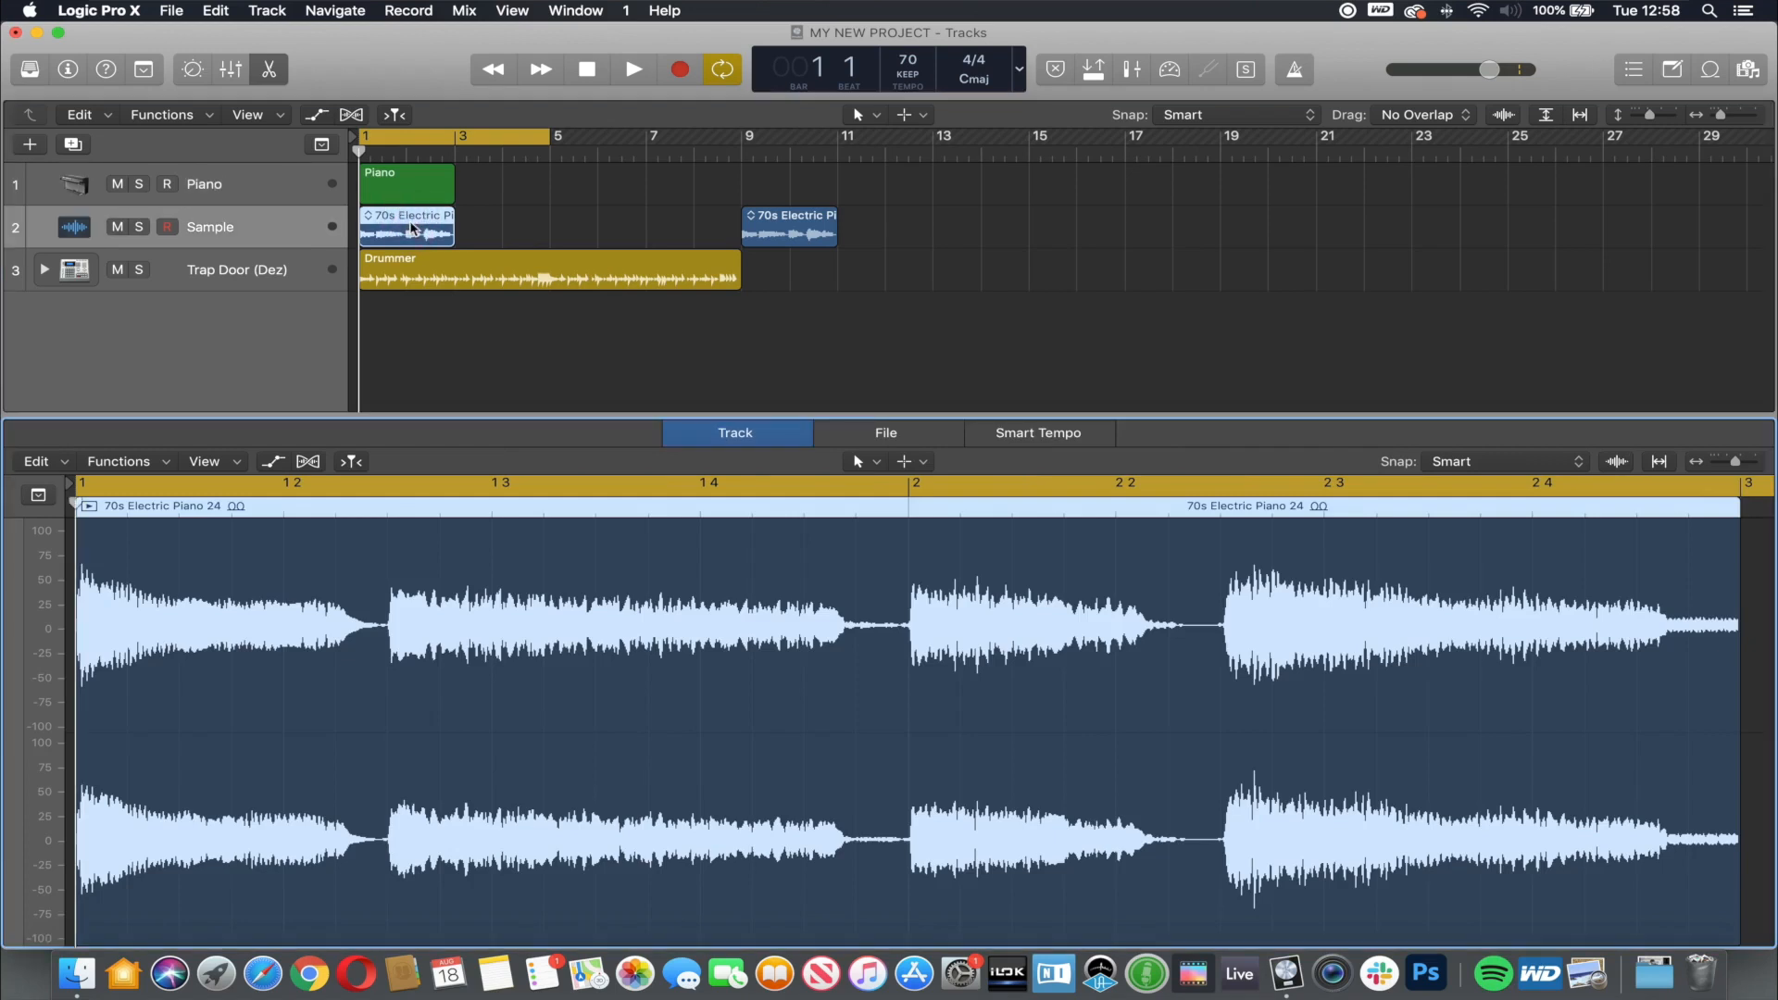
{"action": "left_click", "coordinate": [415, 264]}
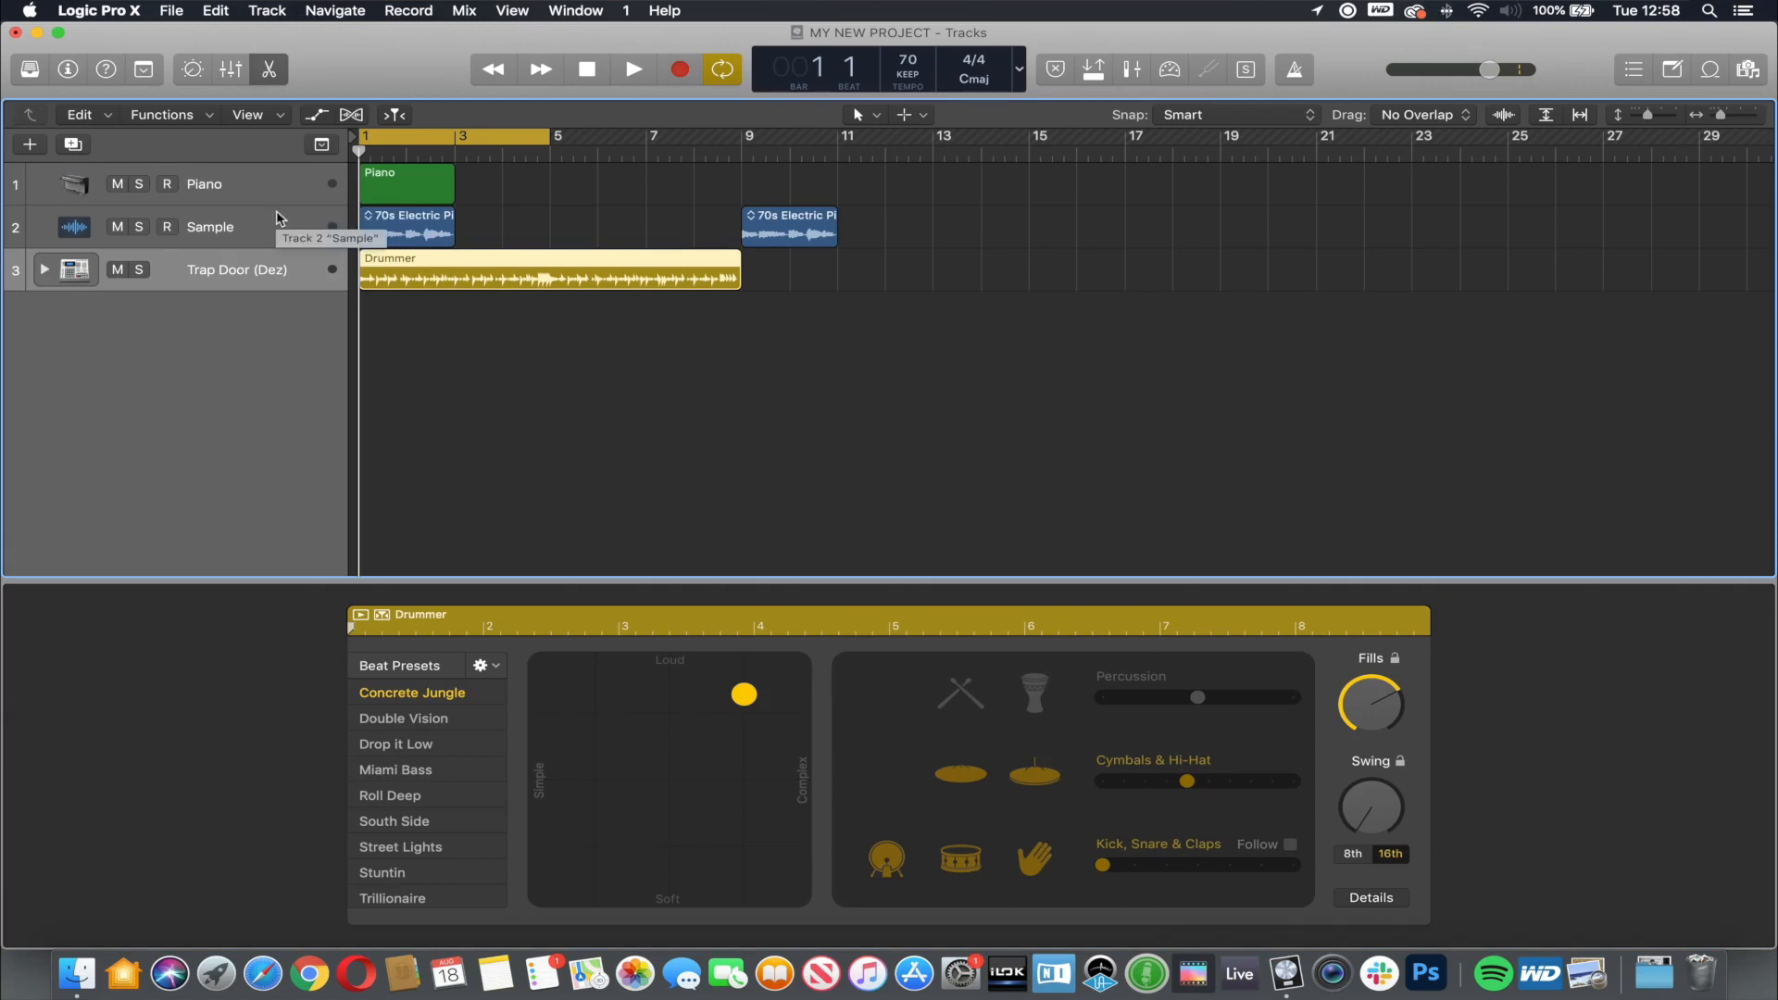
{"action": "left_click", "coordinate": [276, 70]}
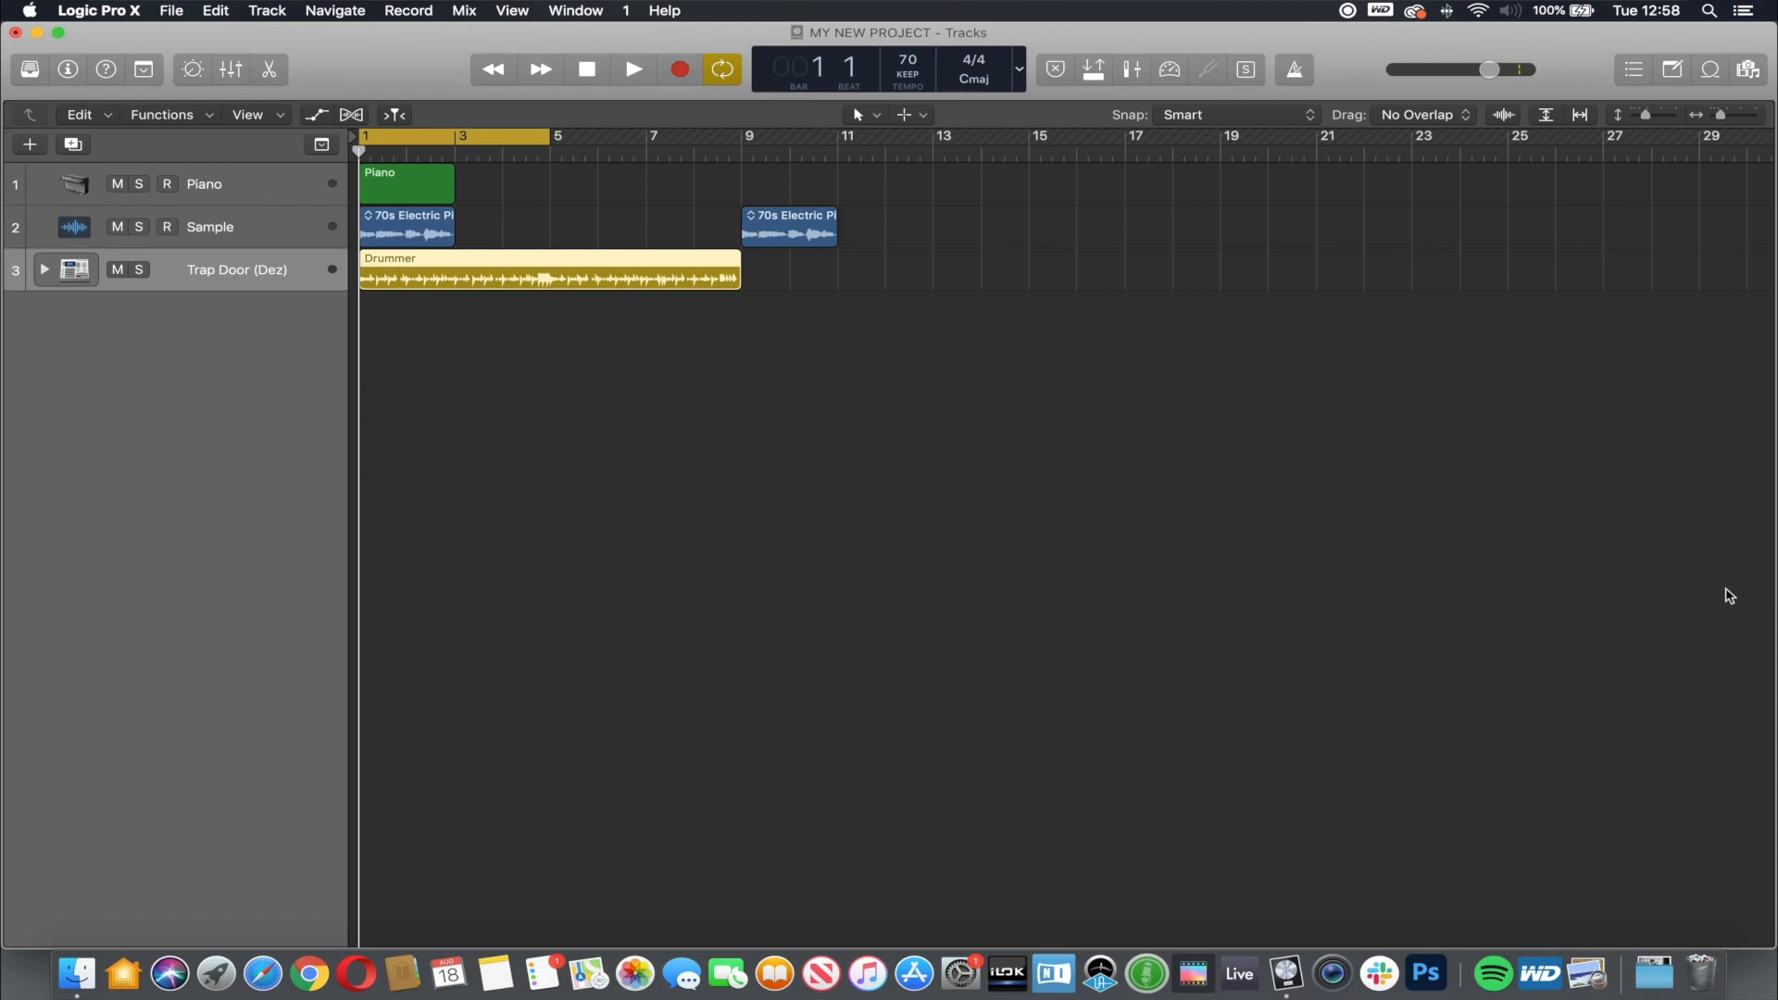
Step: Show the Library, the Inspector, the Drummer editor and the toolbar around the arrangement
{"action": "left_click", "coordinate": [34, 72]}
{"action": "left_click", "coordinate": [67, 74]}
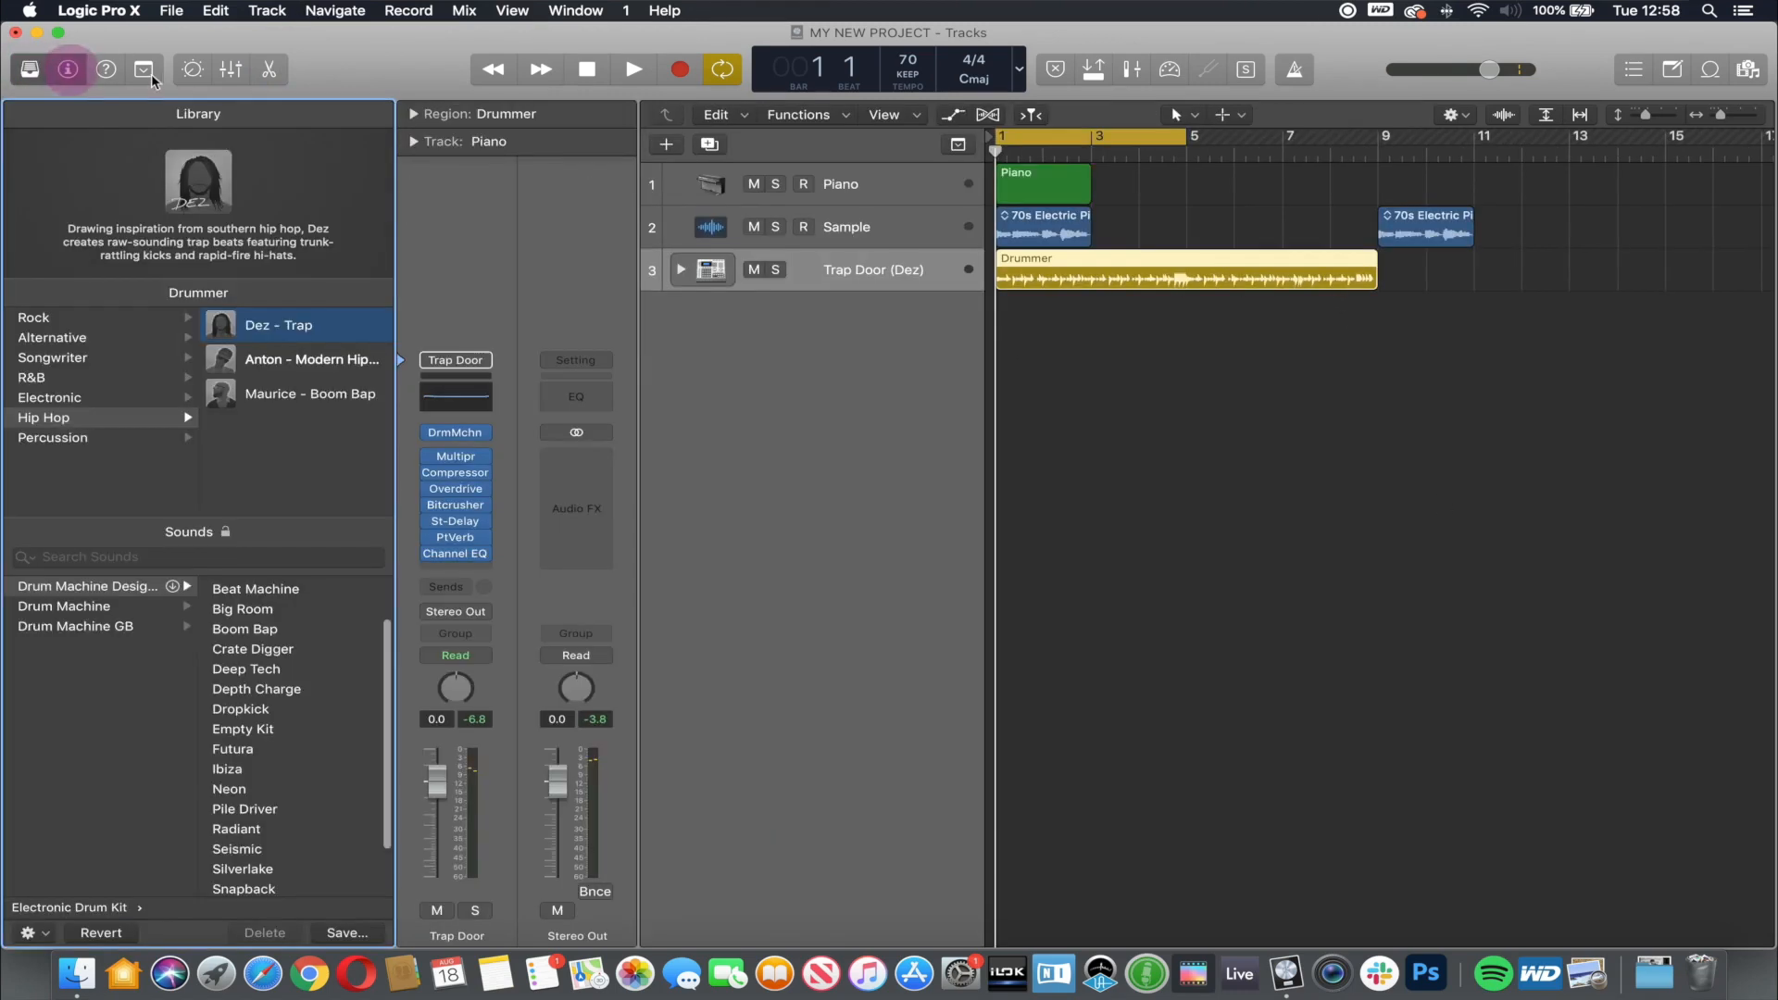
{"action": "left_click", "coordinate": [268, 69]}
{"action": "left_click", "coordinate": [144, 69]}
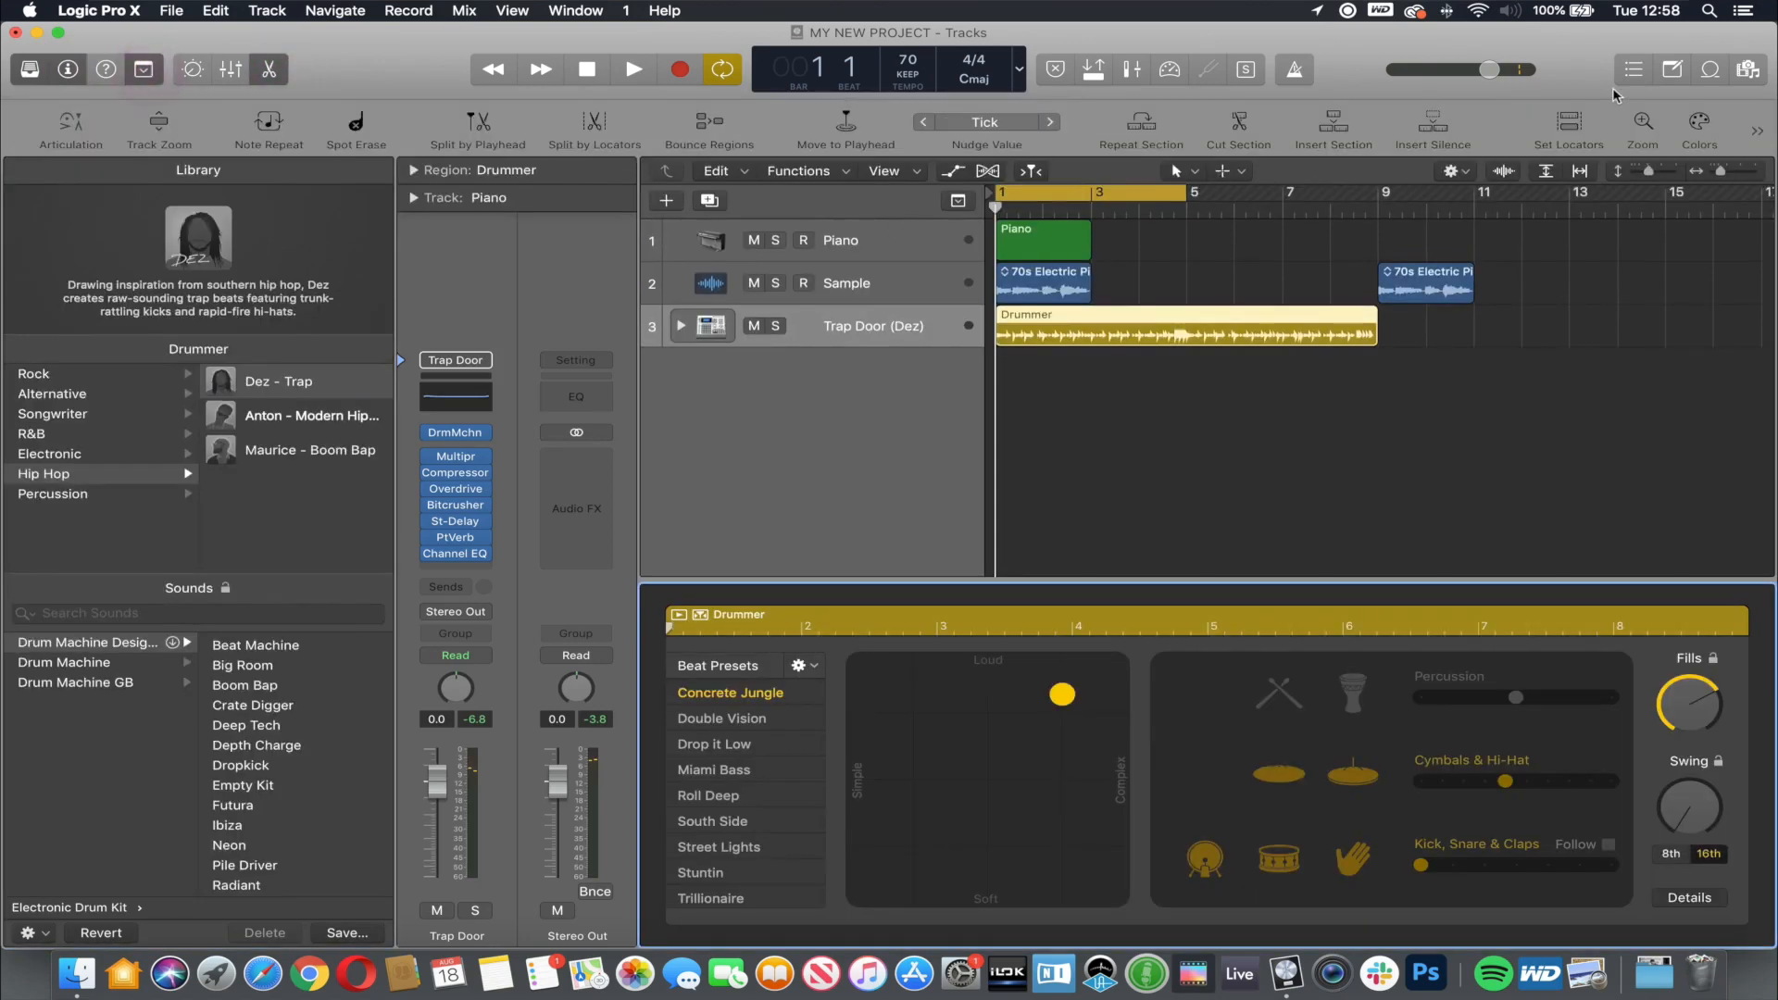
Step: Show the Loop Browser, and hide the Library and the toolbar
{"action": "left_click", "coordinate": [1709, 70]}
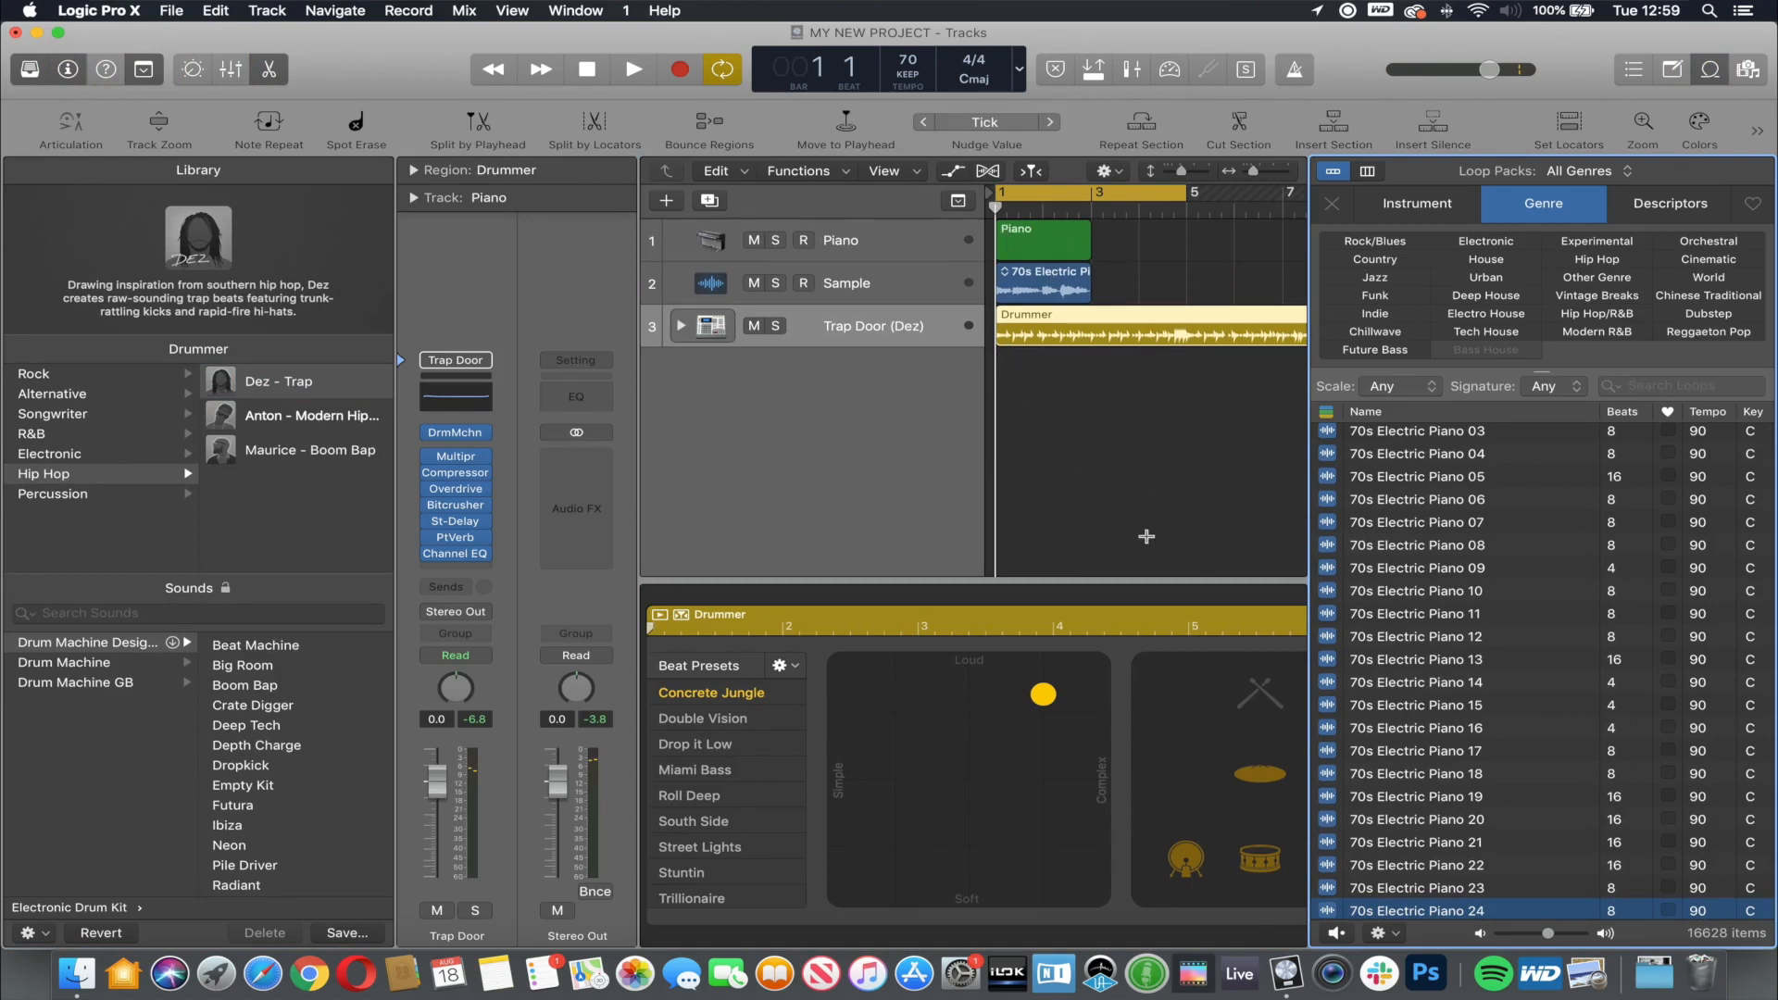
{"action": "scroll", "coordinate": [1117, 297], "scroll_direction": "right", "scroll_amount": 1}
{"action": "scroll", "coordinate": [1117, 297], "scroll_direction": "left", "scroll_amount": 1}
{"action": "left_click", "coordinate": [33, 71]}
{"action": "left_click", "coordinate": [146, 71]}
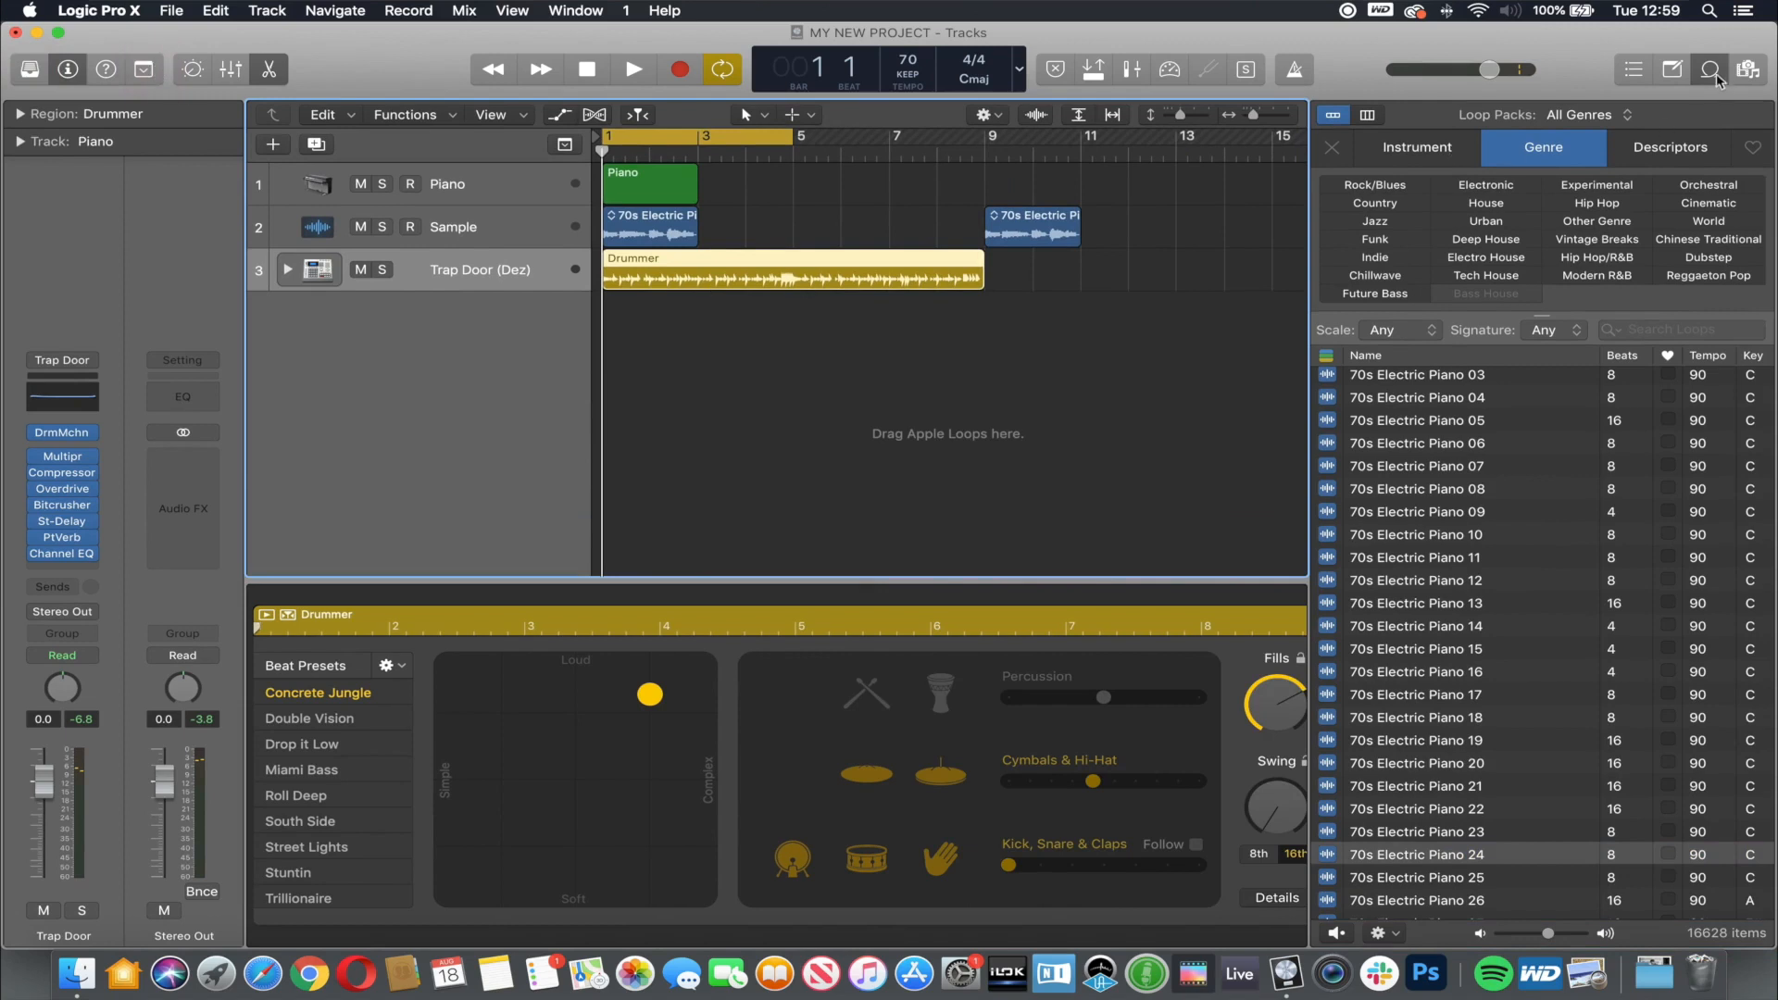
Step: View the project's audio files in place of the Loop Browser, and hide that list and the Drummer editor
{"action": "left_click", "coordinate": [1750, 71]}
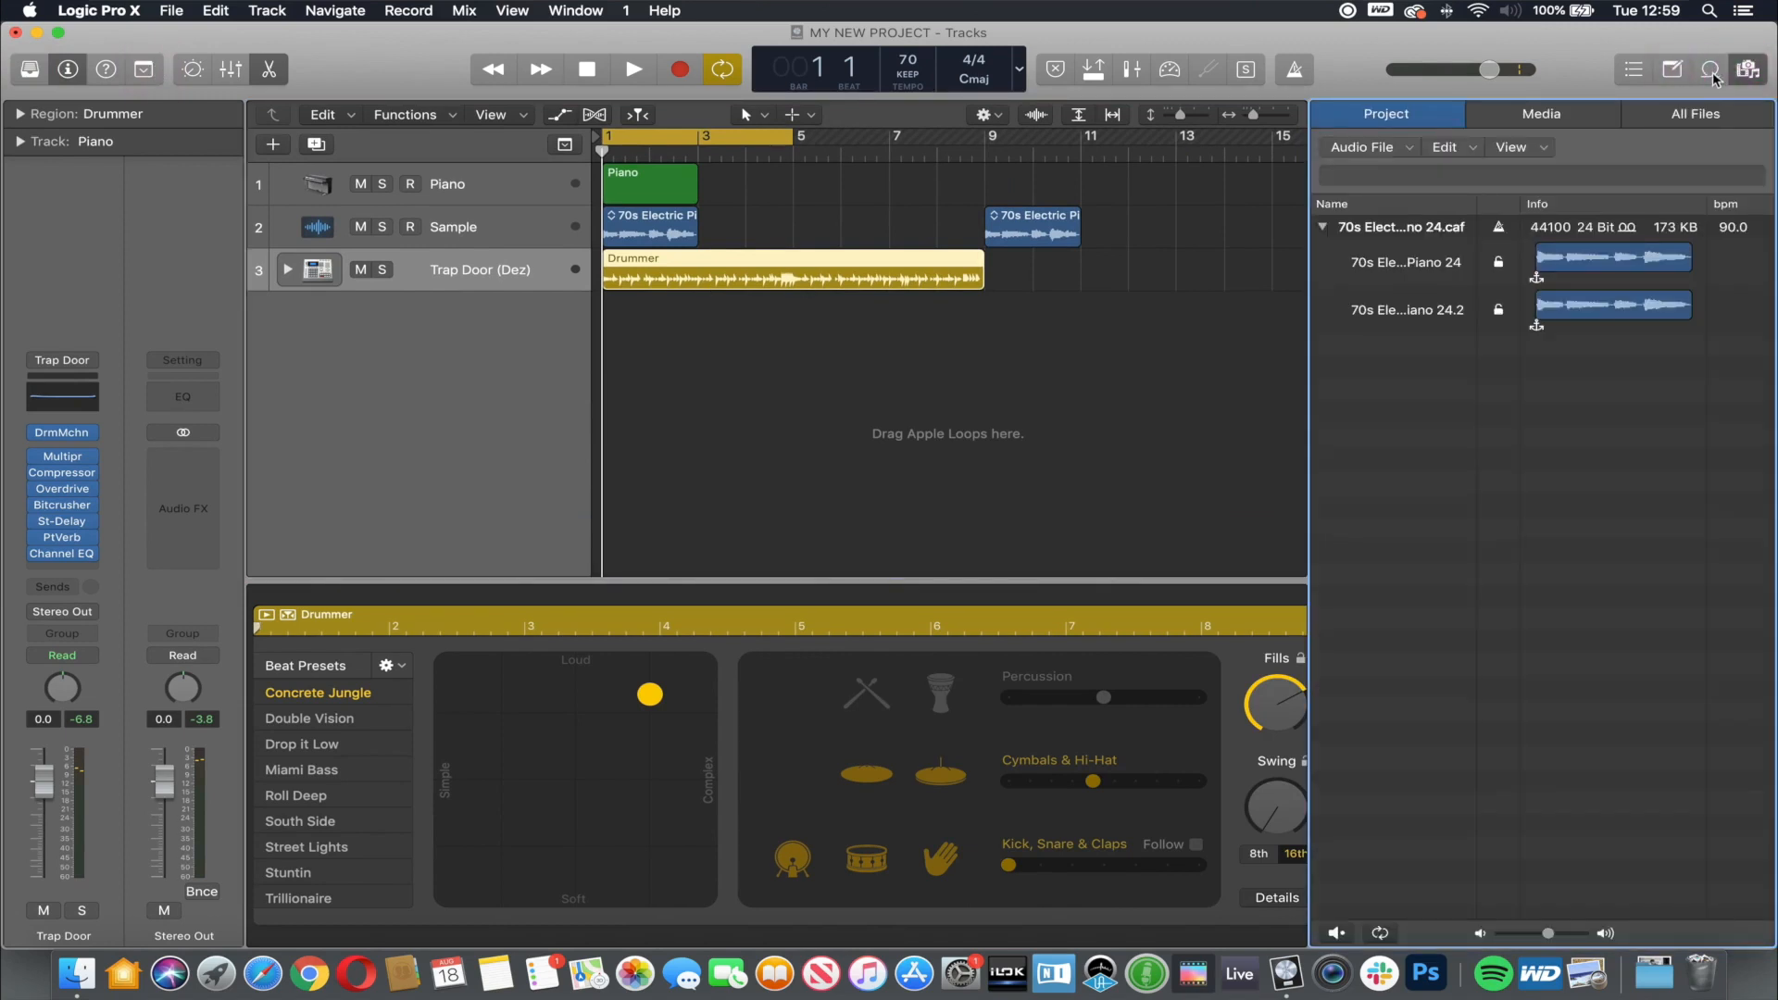
{"action": "left_click", "coordinate": [1750, 70]}
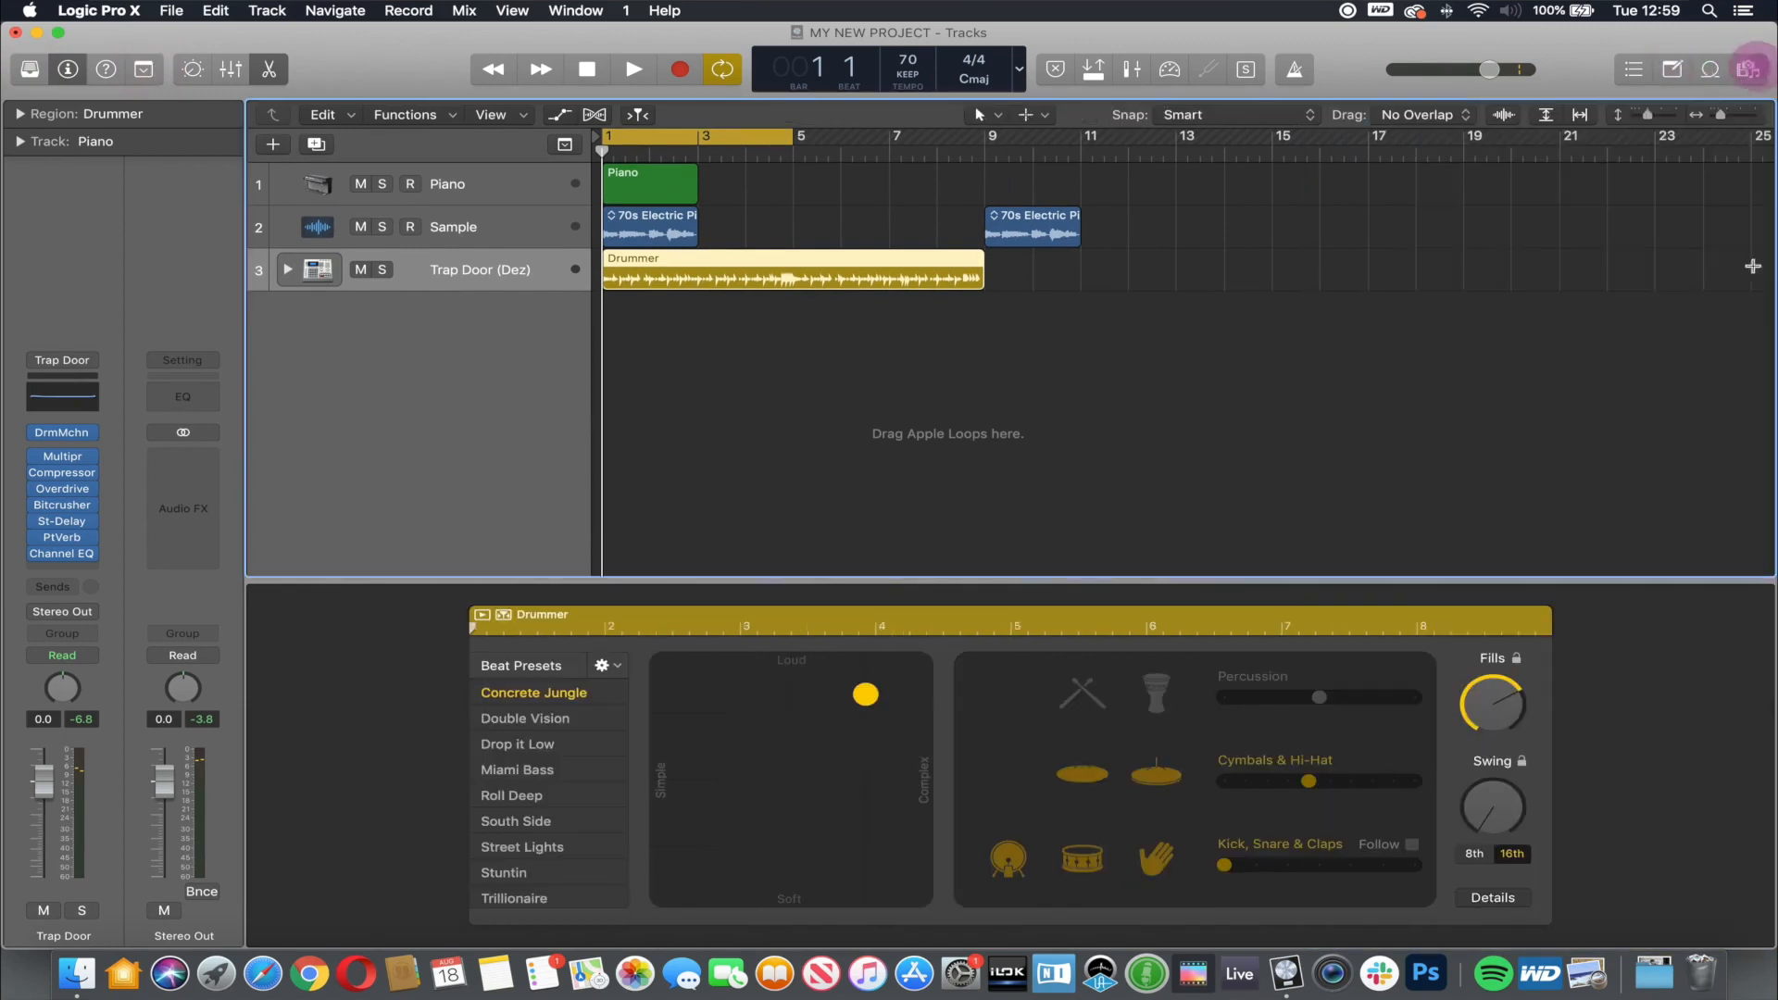
{"action": "left_click", "coordinate": [274, 71]}
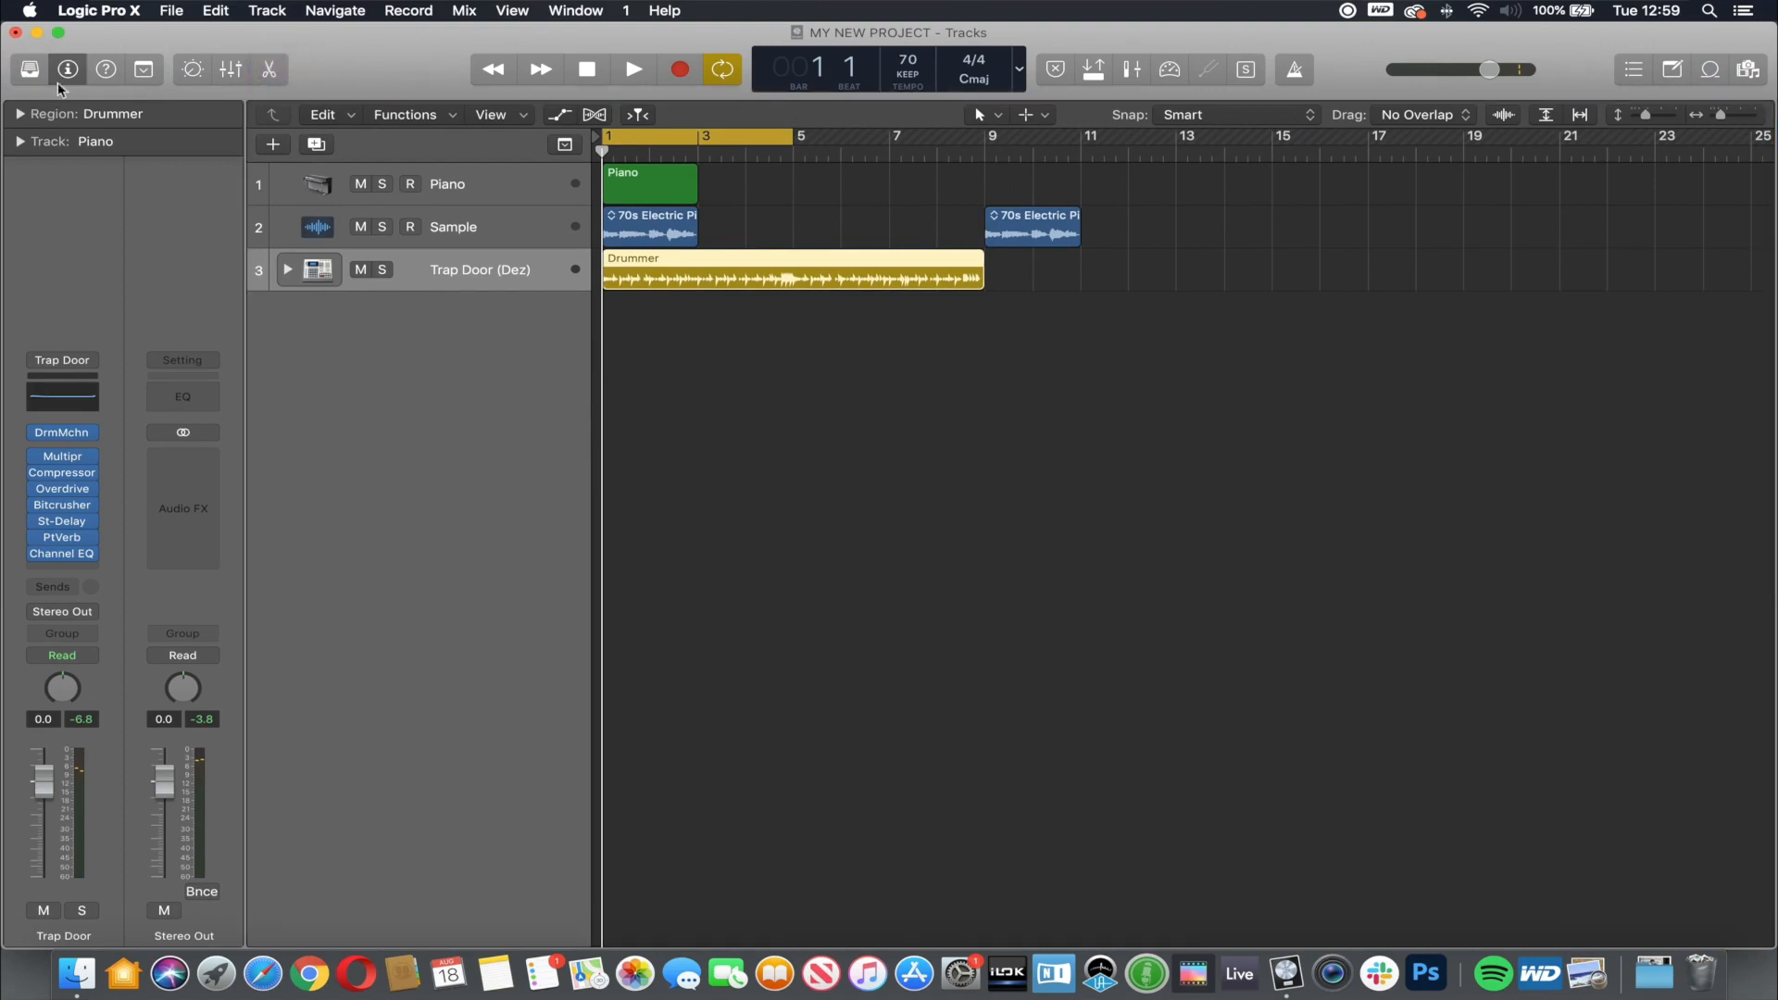
Step: Show the Mixer below the arrangement and hide the Inspector
{"action": "left_click", "coordinate": [231, 69]}
{"action": "left_click", "coordinate": [72, 76]}
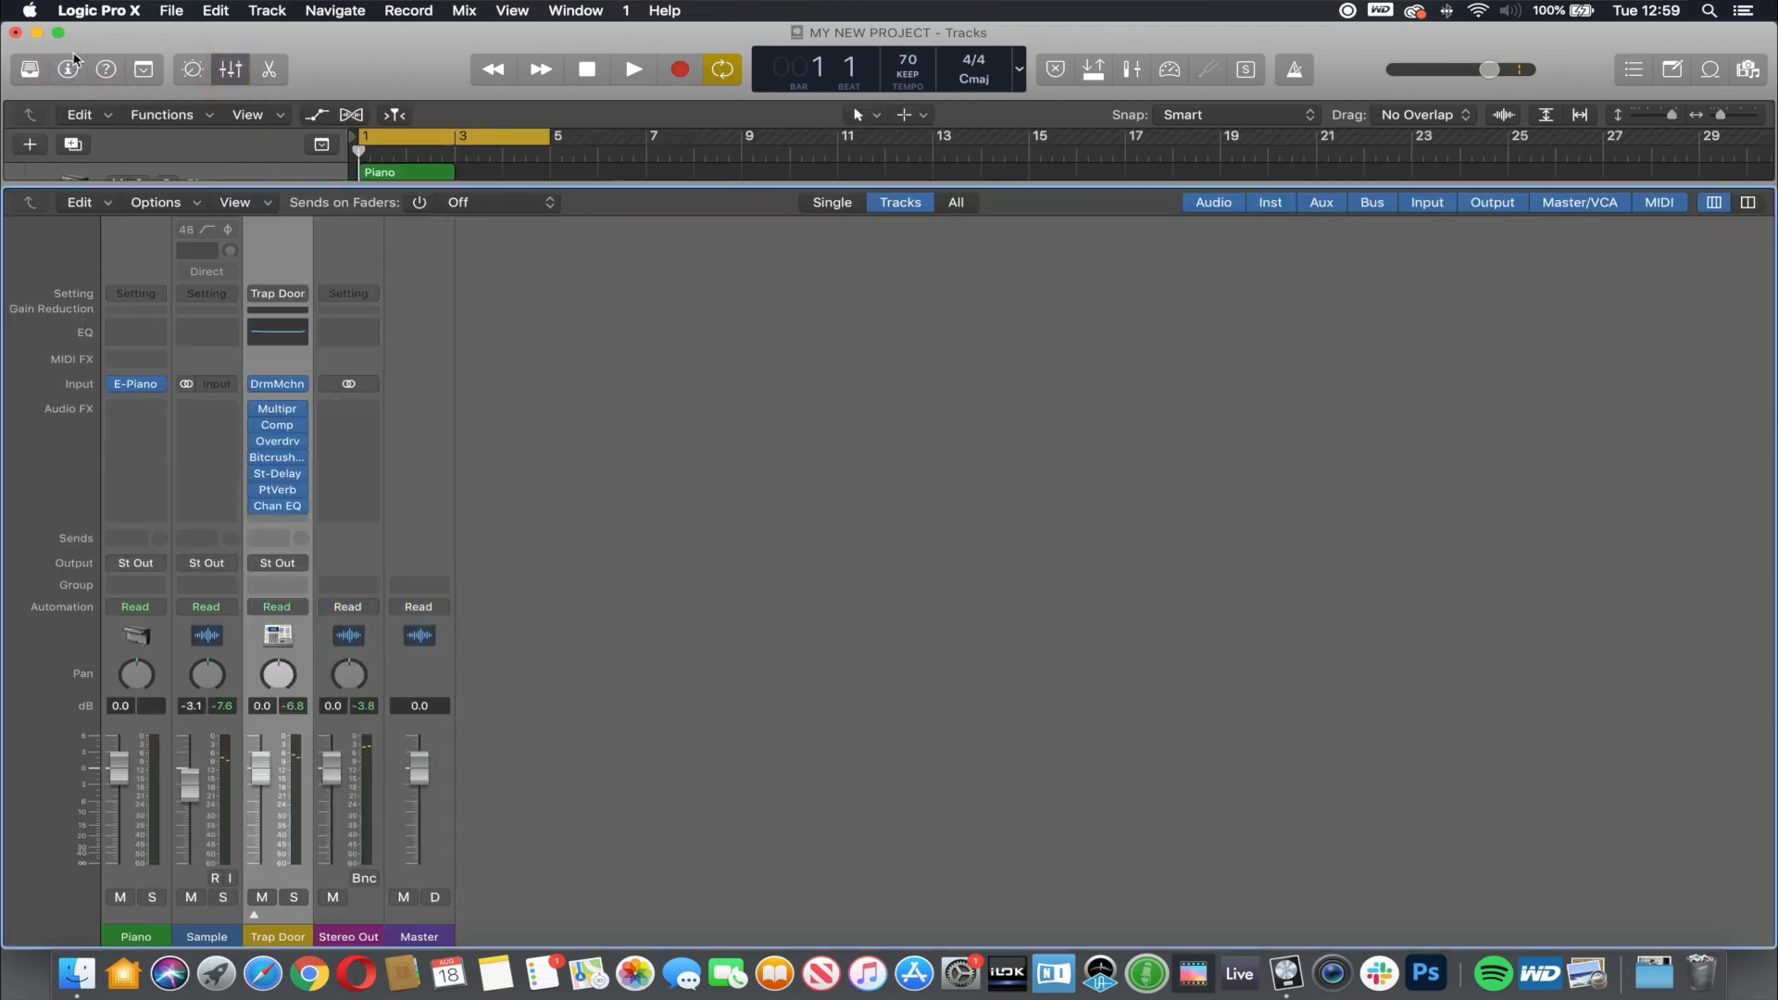
Step: Hide the Mixer, and show and hide the Inspector beside the arrangement
{"action": "left_click", "coordinate": [67, 72]}
{"action": "left_click", "coordinate": [231, 69]}
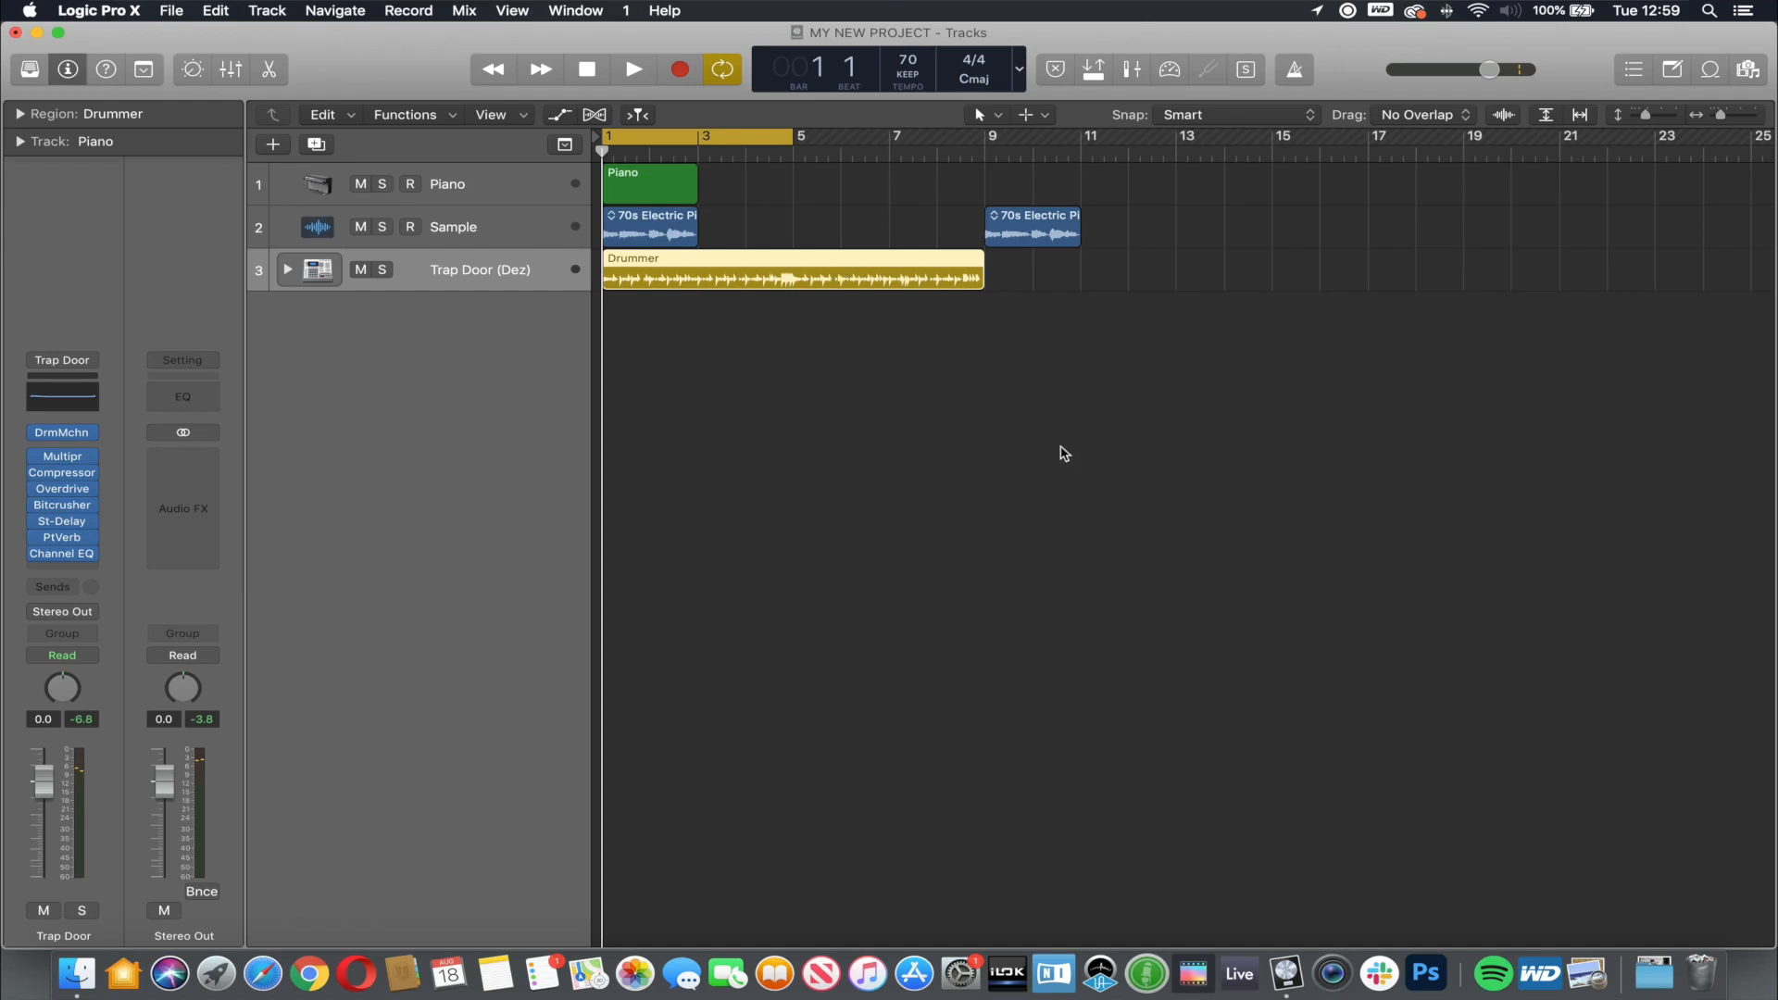
{"action": "key", "text": "i"}
{"action": "key", "text": "i"}
{"action": "key", "text": "i"}
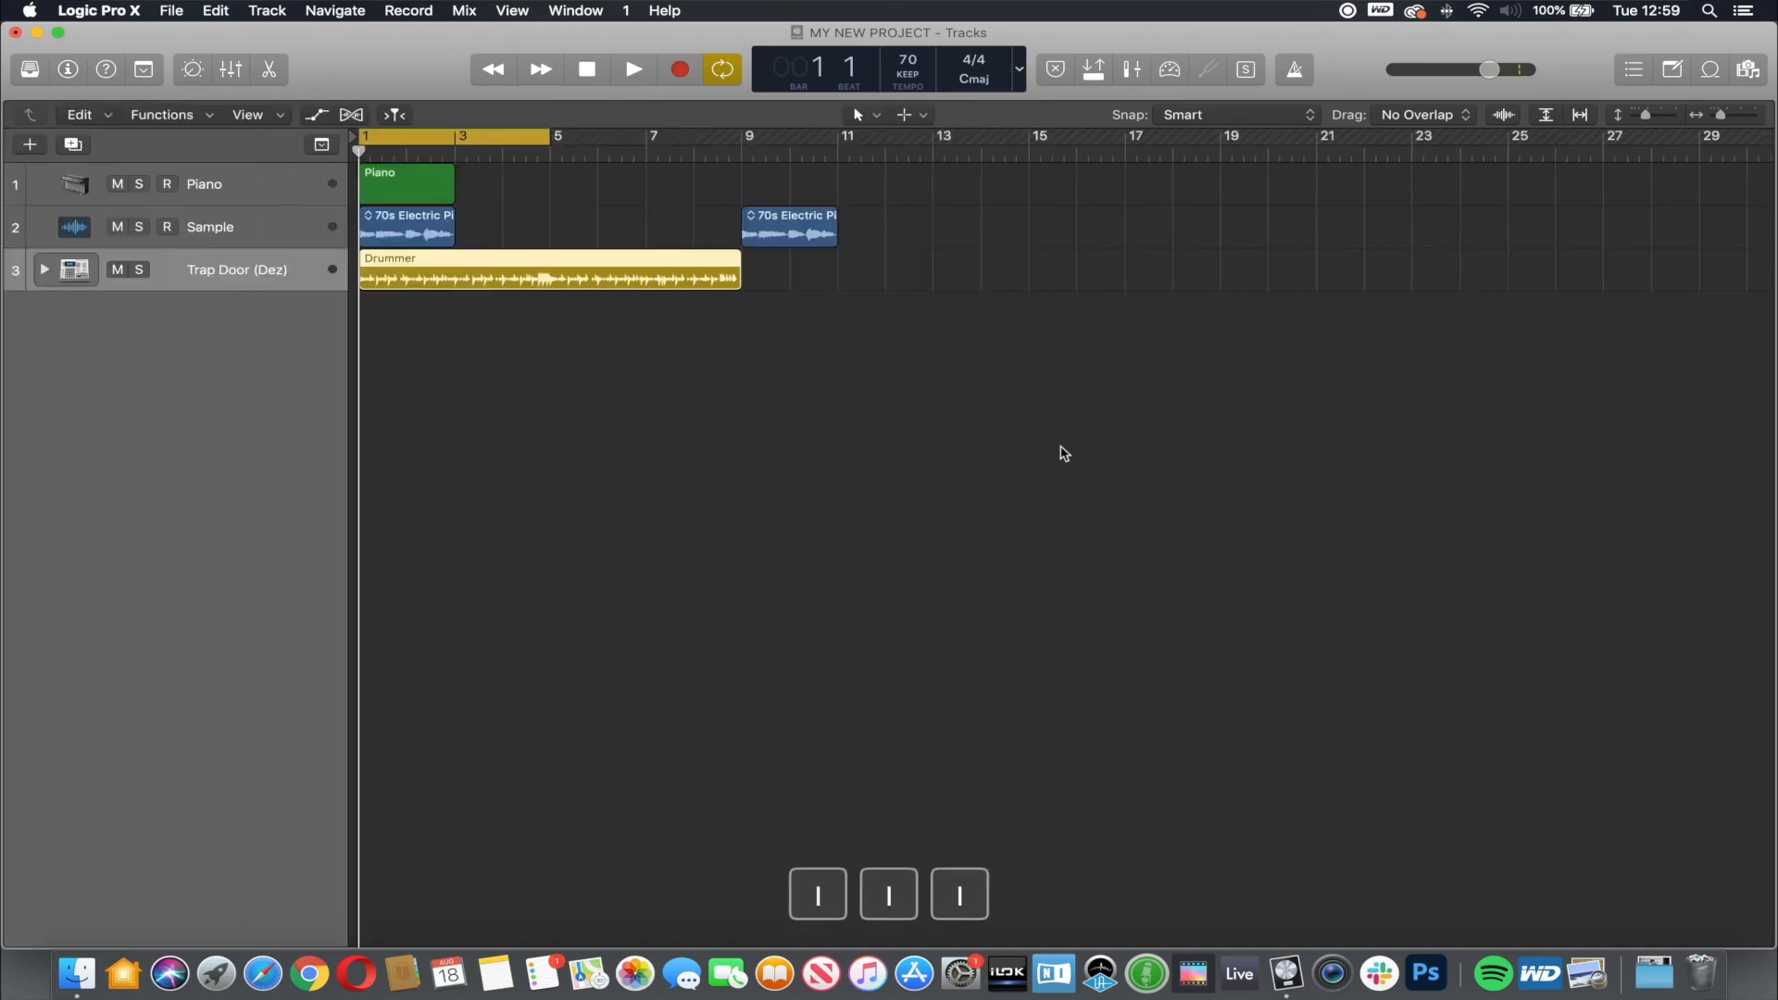
Step: Show and hide the Mixer twice, leaving only the arrangement in view
{"action": "key", "text": "x"}
{"action": "key", "text": "x"}
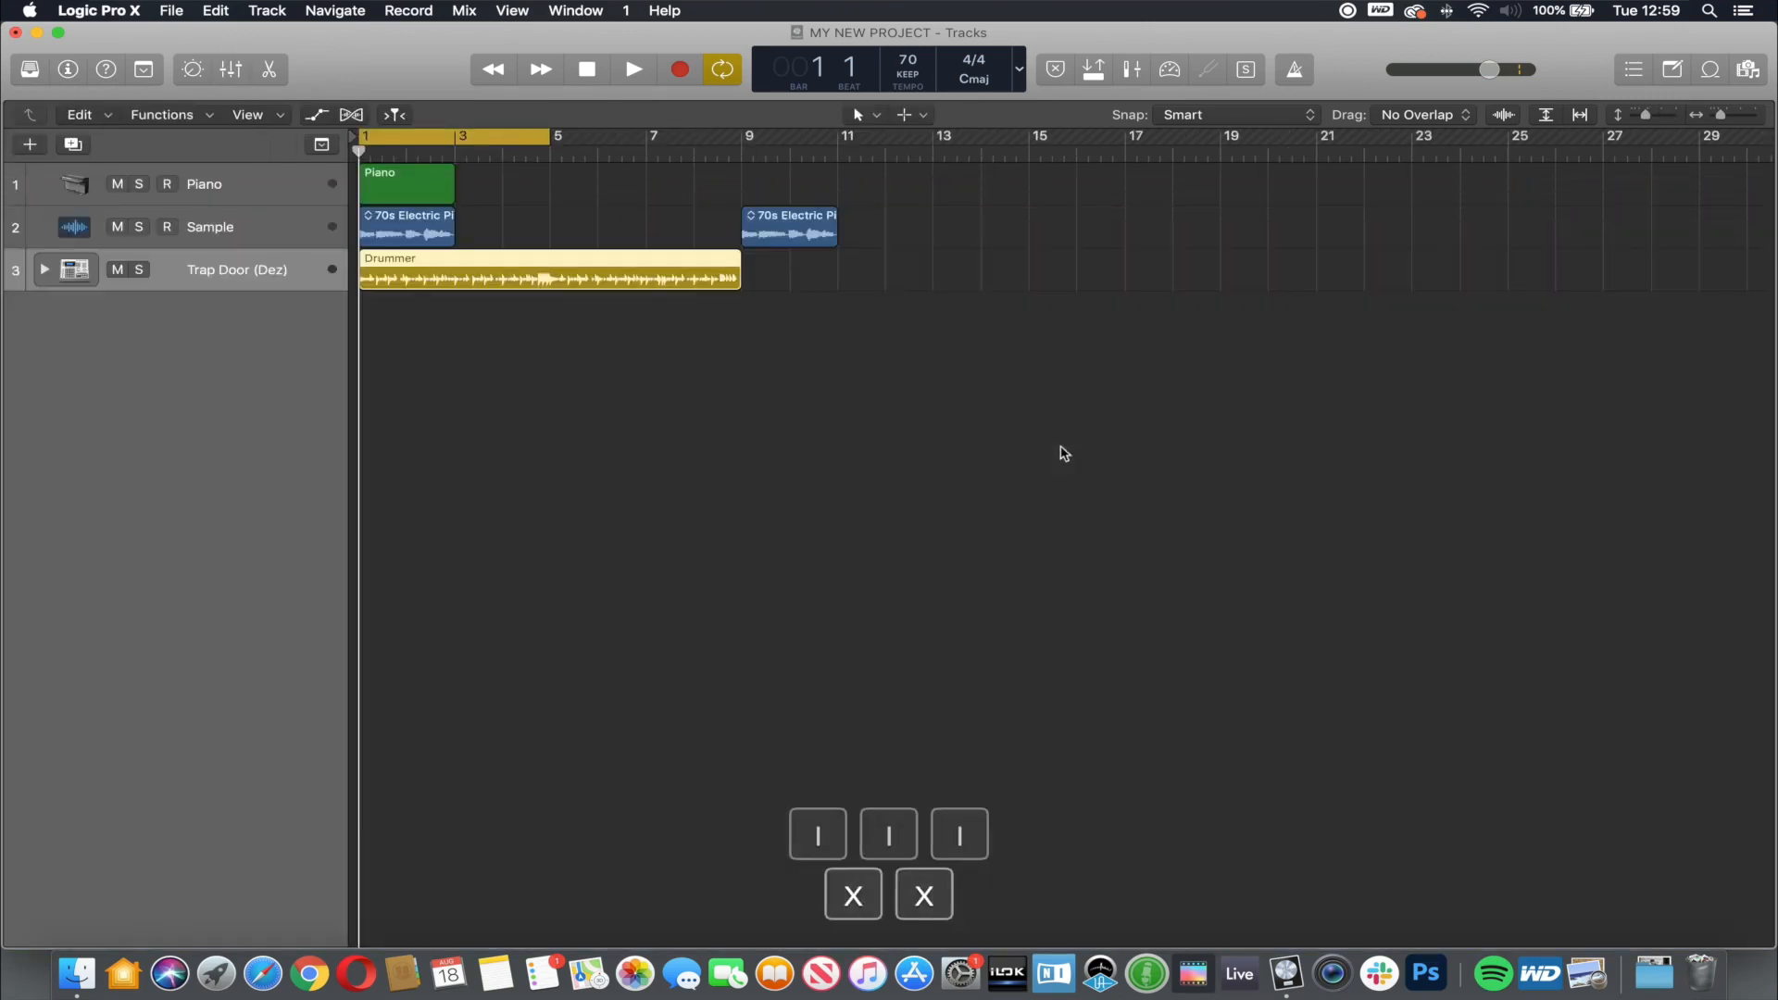
{"action": "key", "text": "x"}
{"action": "key", "text": "x"}
Step: Show and hide the Piano Roll editor and the Loop Browser
{"action": "key", "text": "p"}
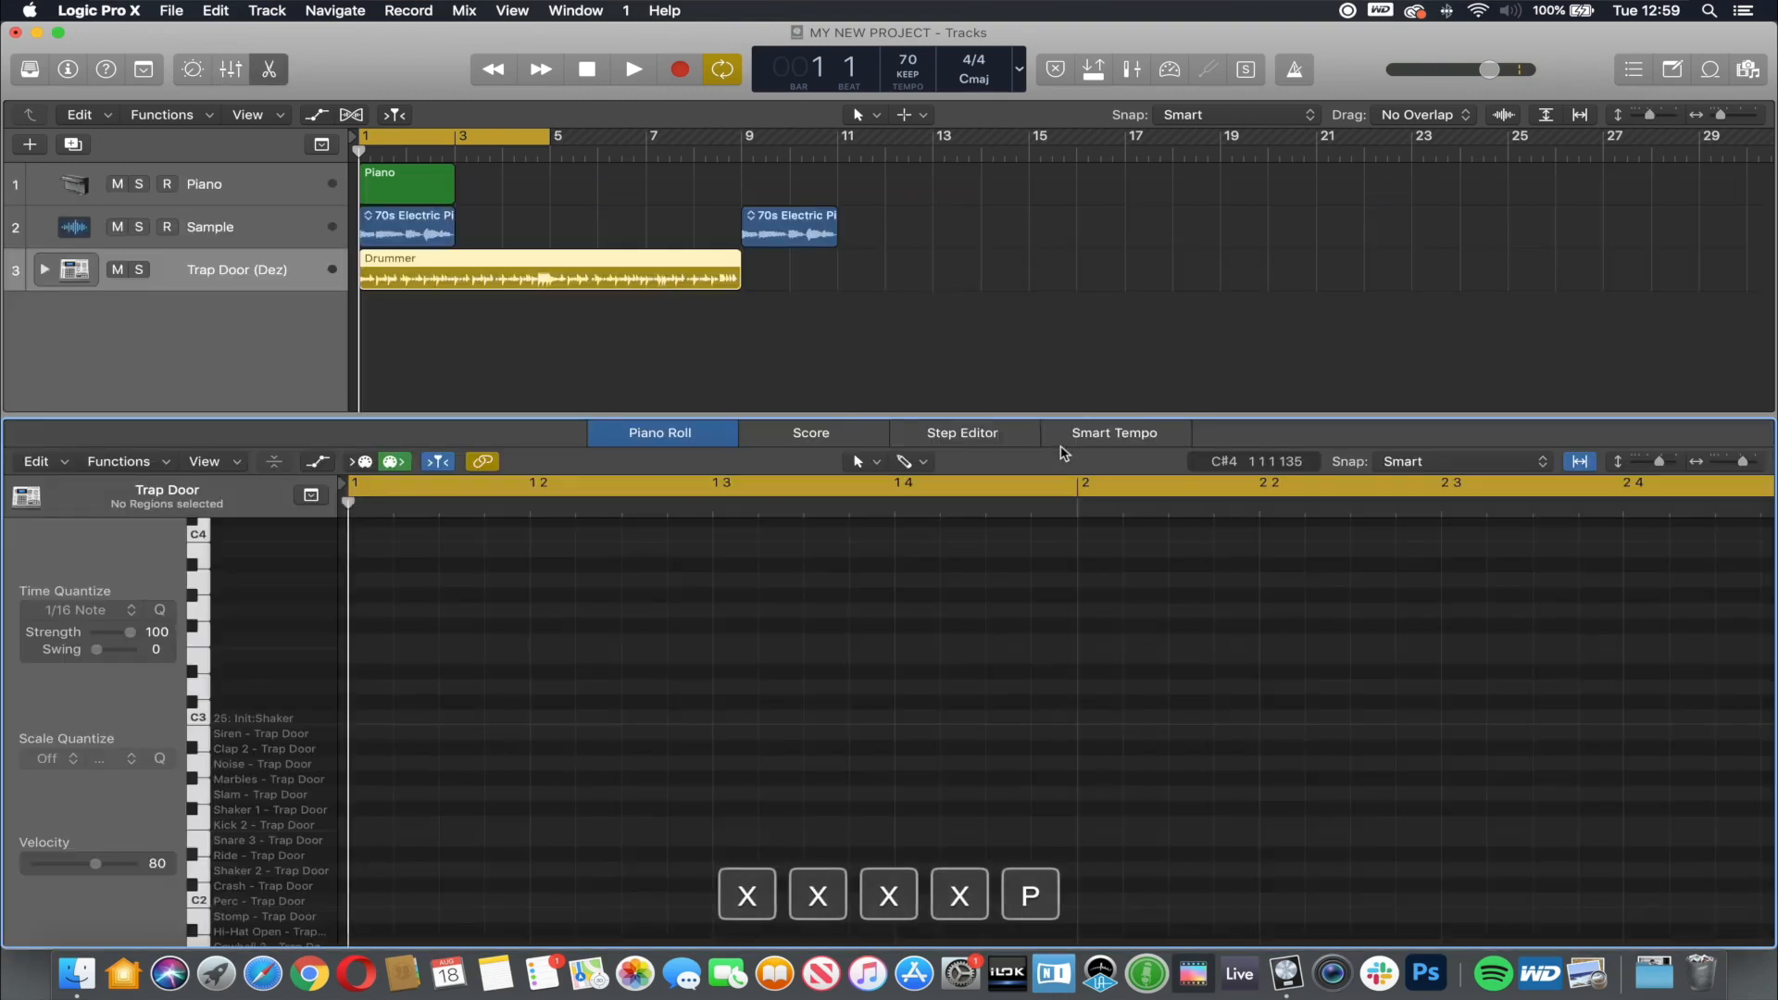
{"action": "key", "text": "p"}
{"action": "key", "text": "p"}
{"action": "key", "text": "p"}
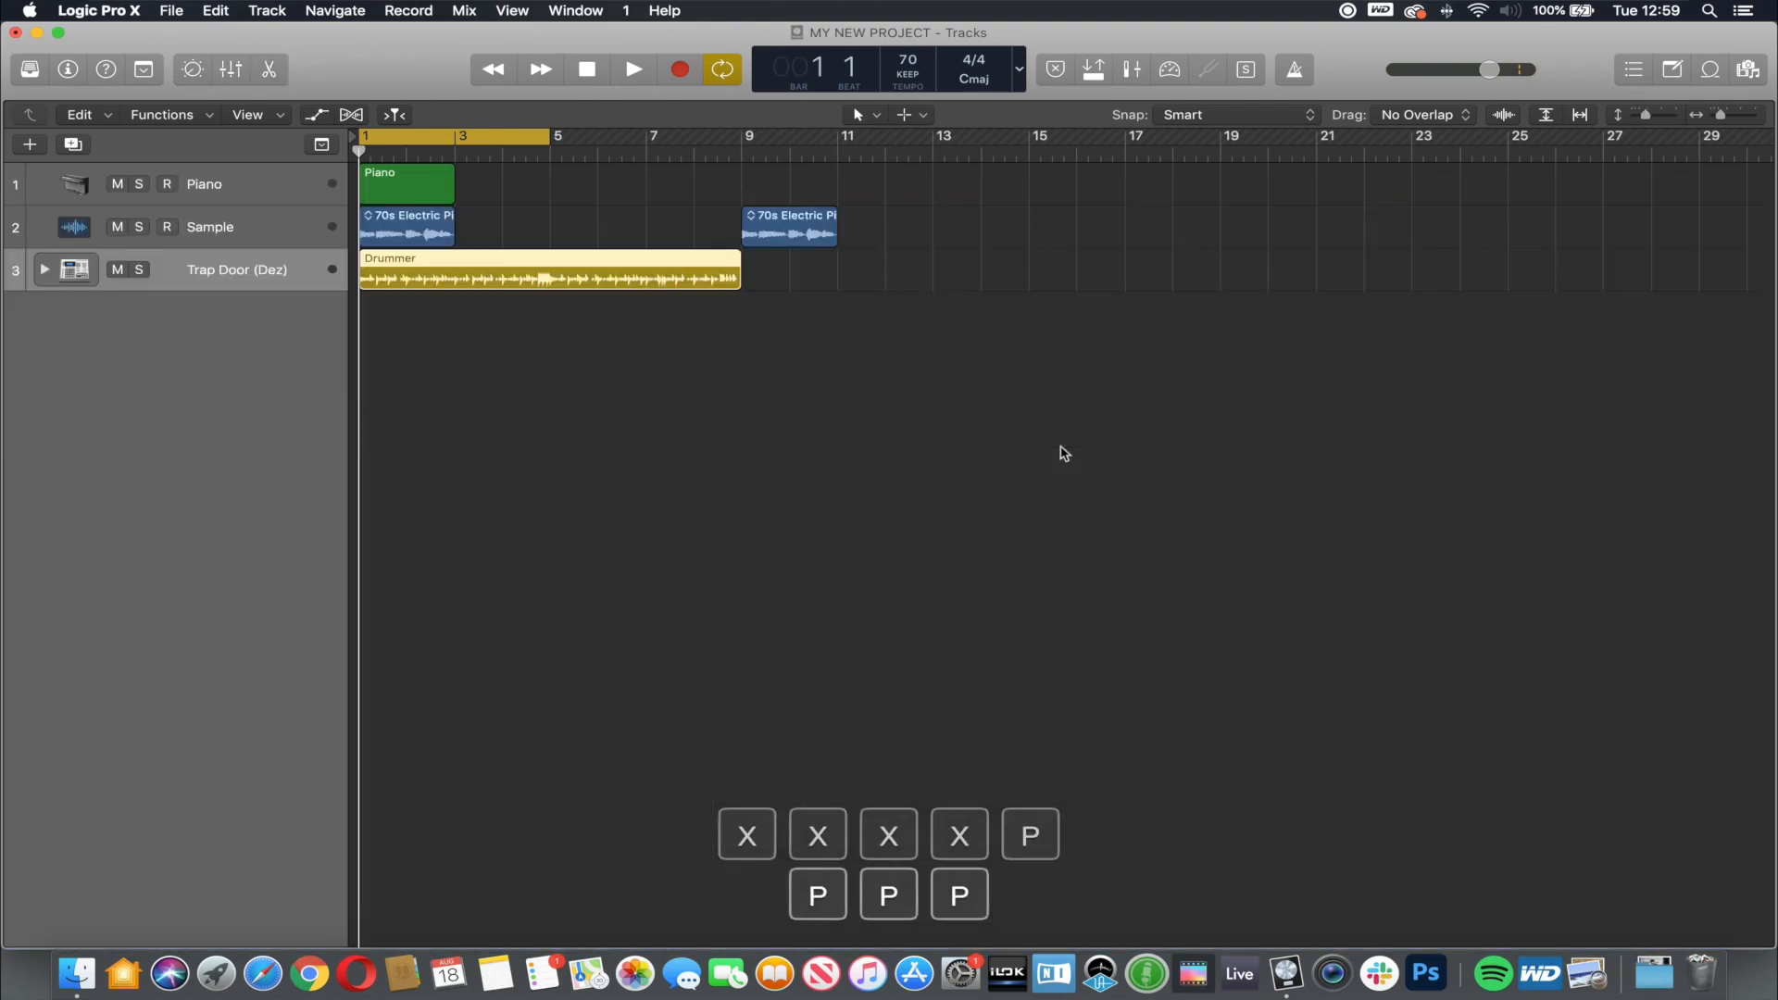
{"action": "key", "text": "o"}
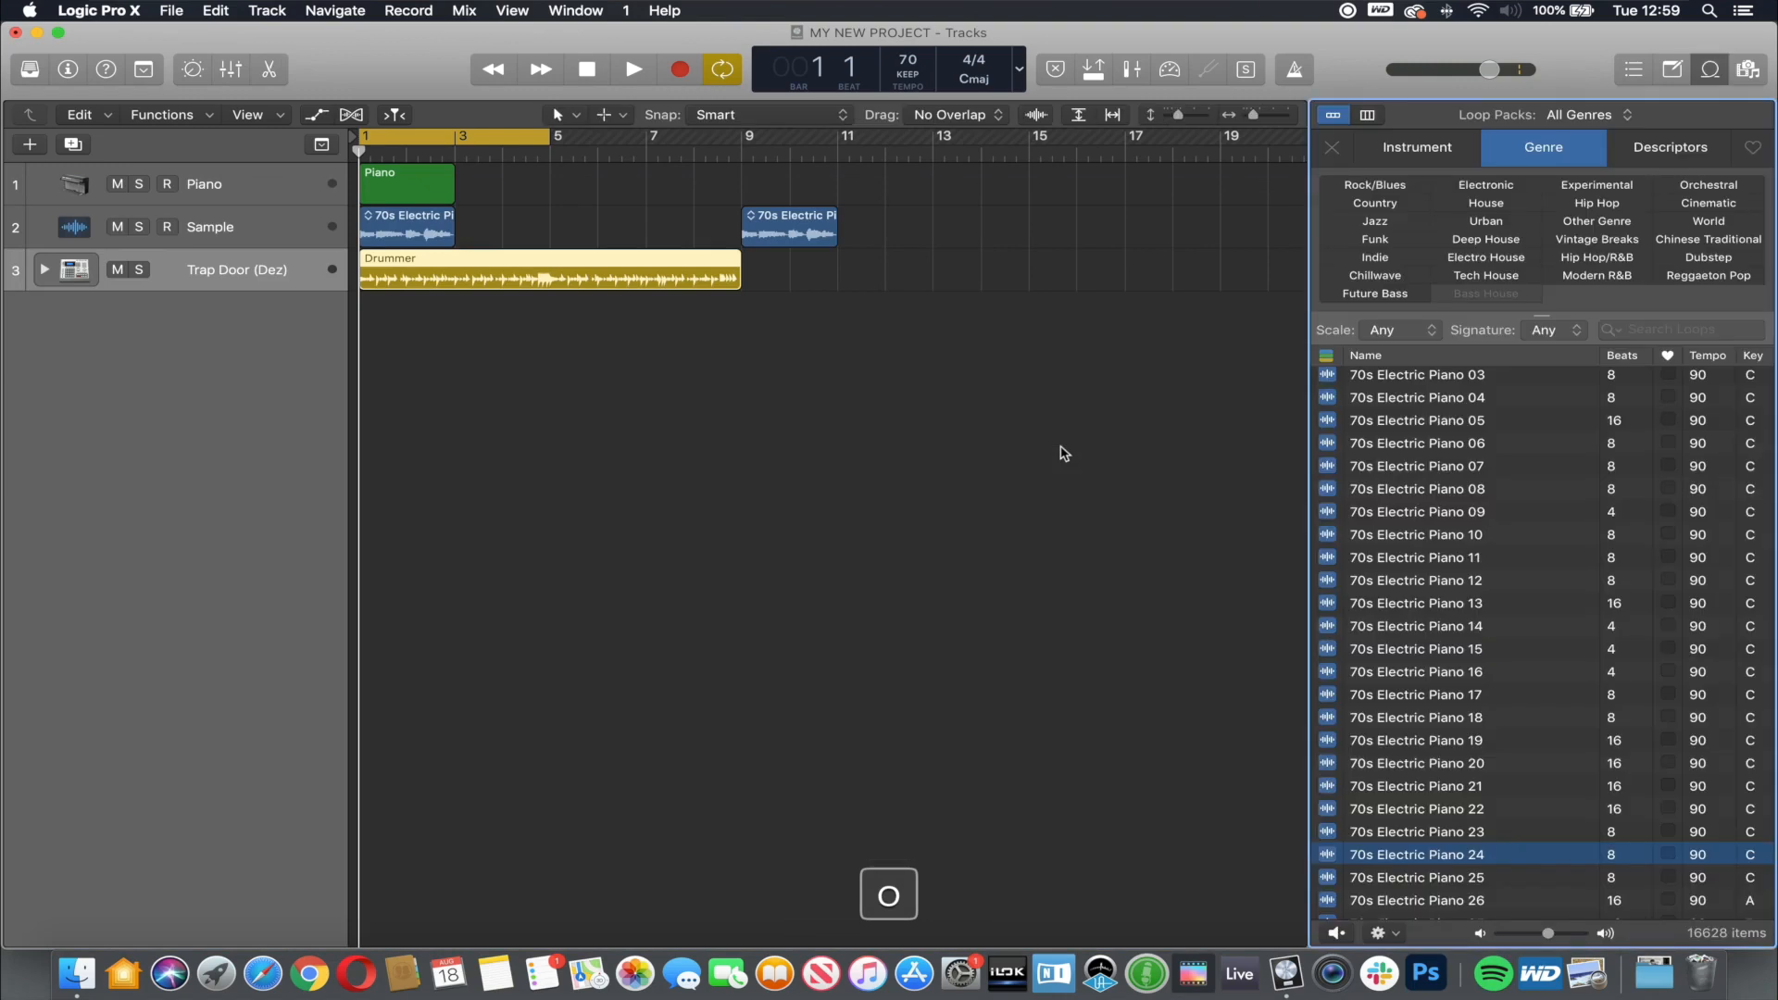
{"action": "key", "text": "o"}
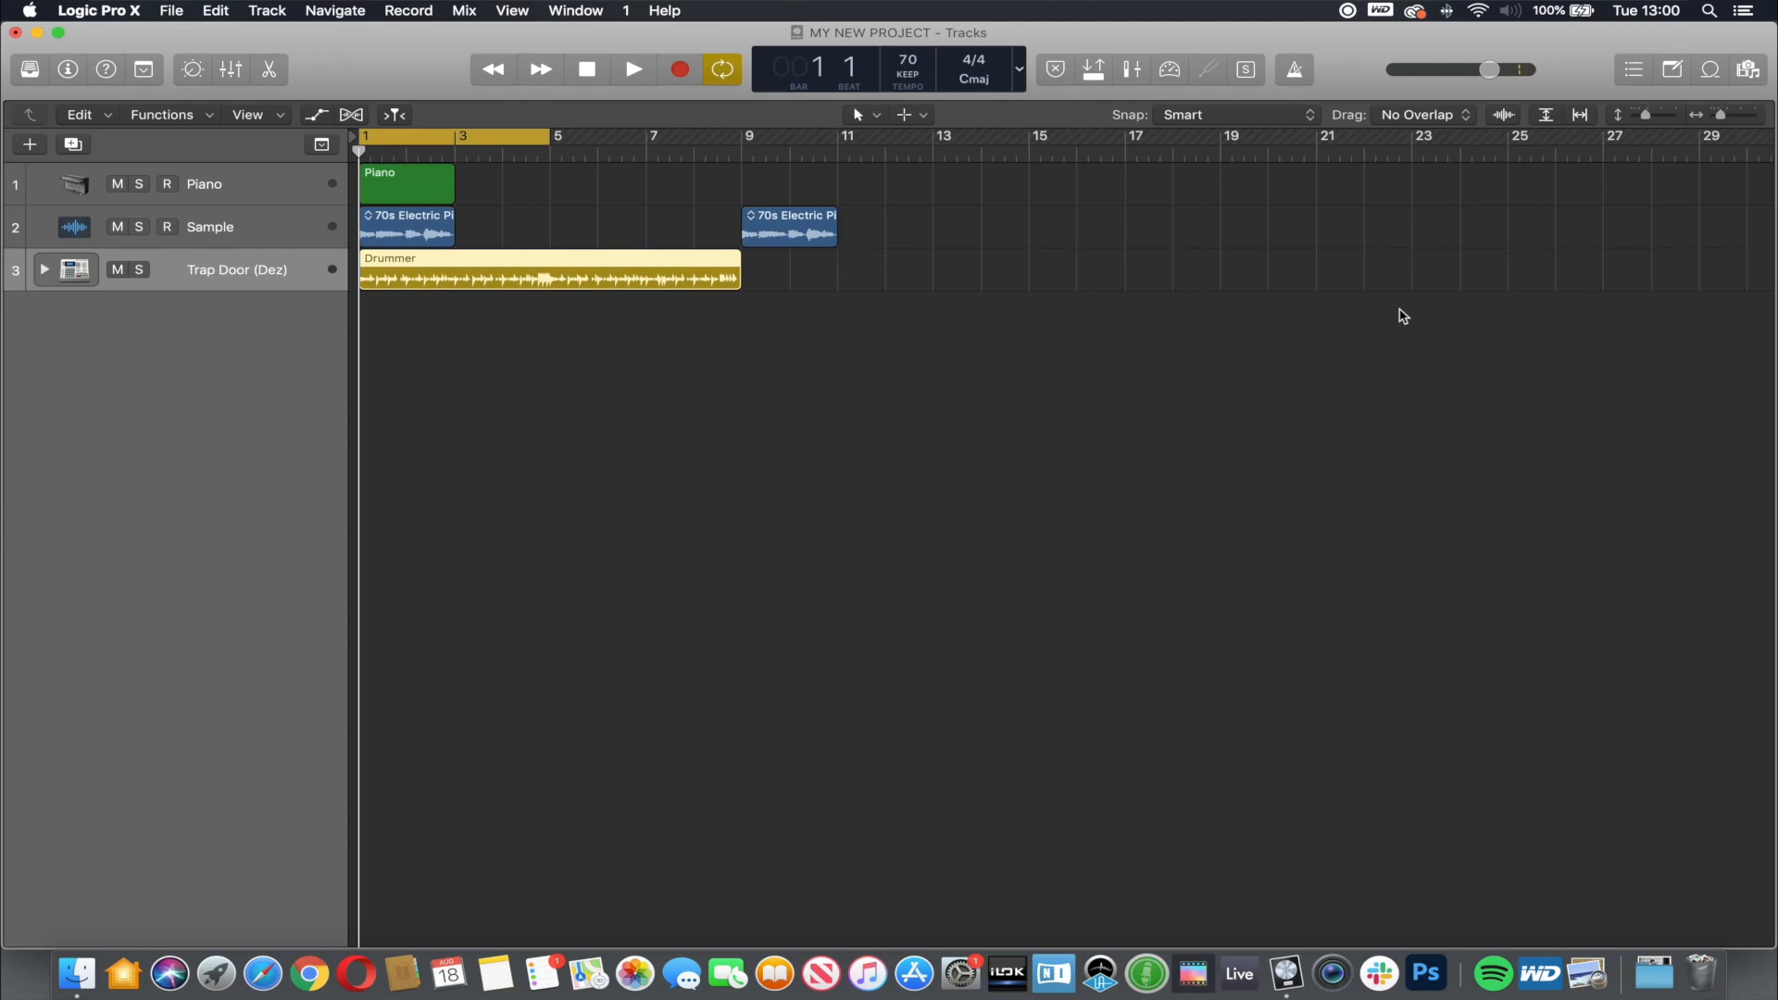
Step: View the Piano region in the Piano Roll, close the editor, and delete that region from the Piano track
{"action": "left_click", "coordinate": [396, 188]}
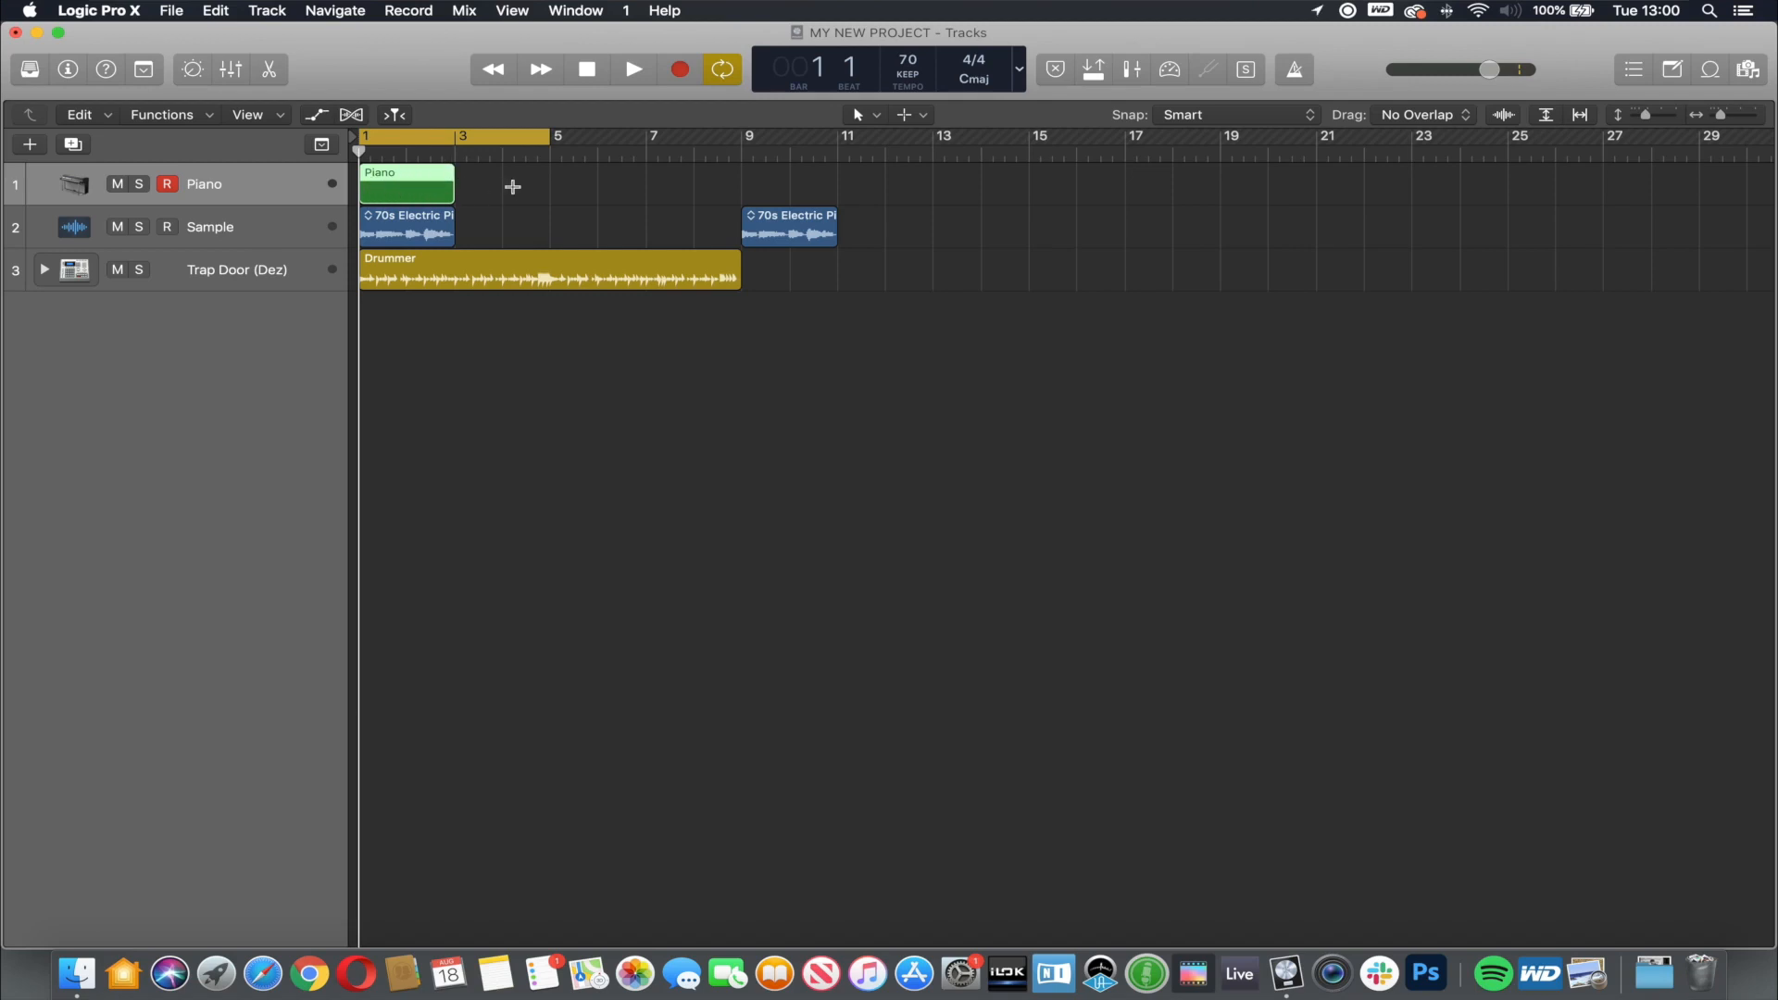
{"action": "double_click", "coordinate": [412, 182]}
{"action": "key", "text": "p"}
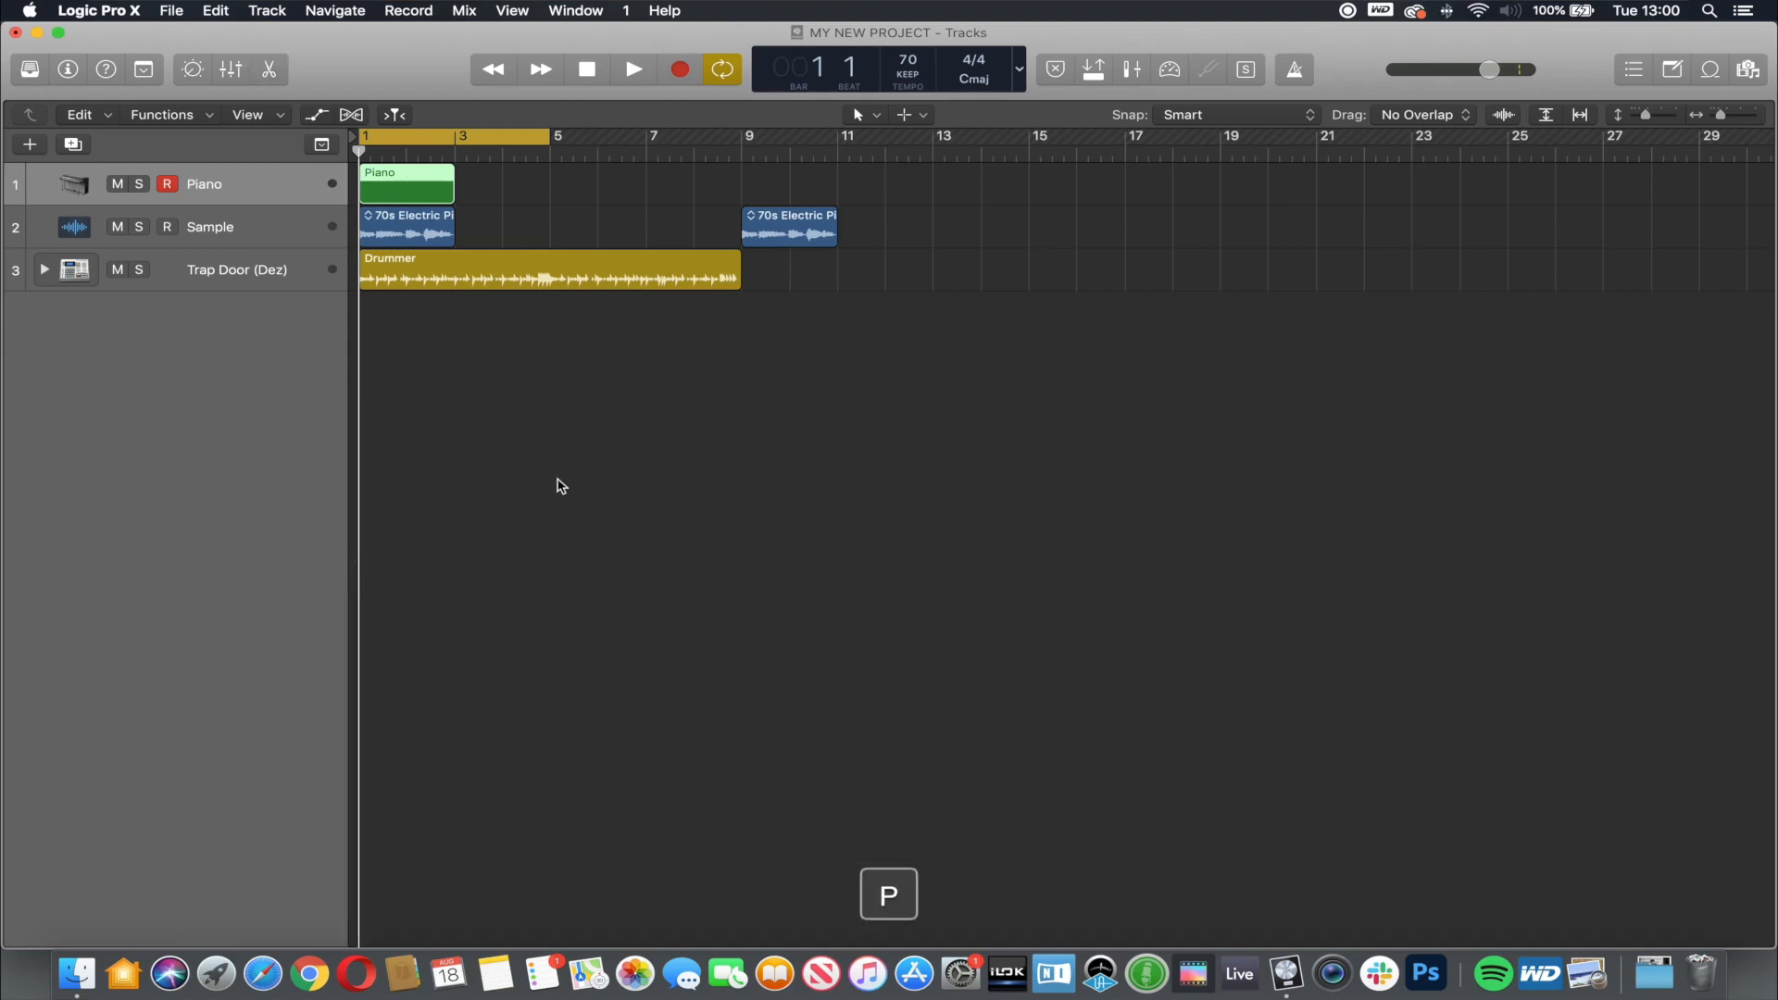
{"action": "left_click", "coordinate": [414, 179]}
{"action": "key", "text": "BackSpace"}
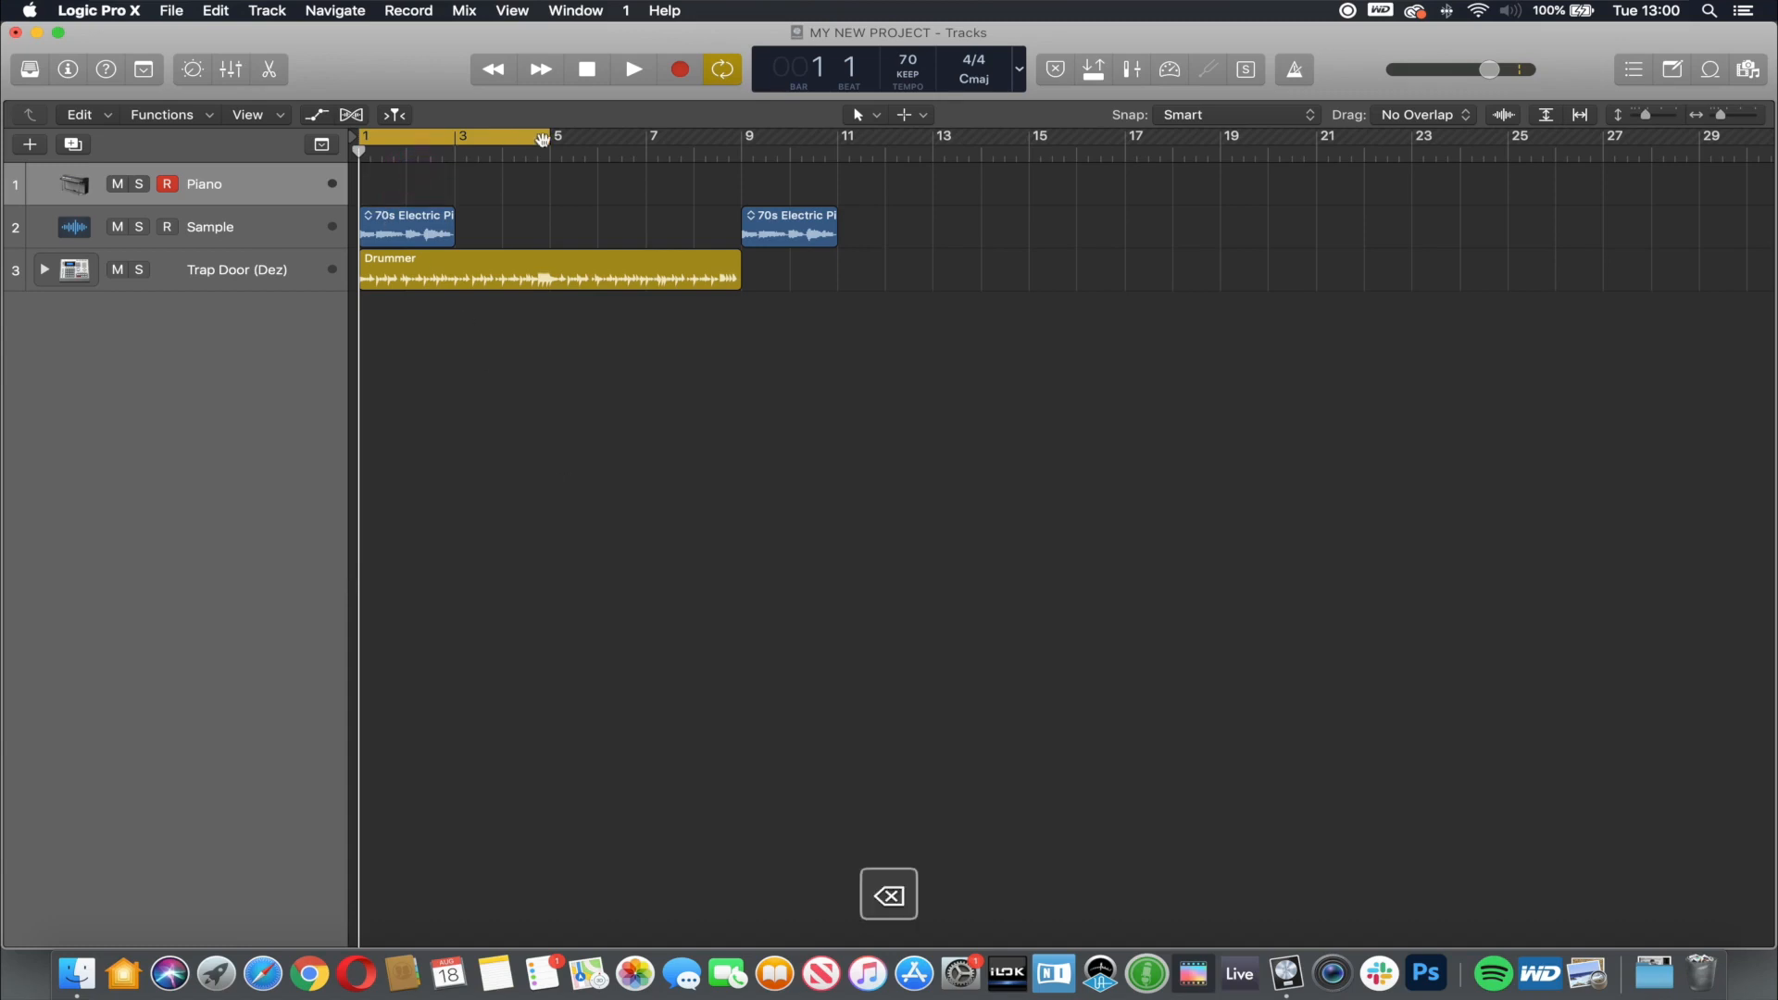
Step: Mute the Sample and Trap Door tracks, and set the control bar display to Custom
{"action": "left_click", "coordinate": [115, 226]}
{"action": "left_click", "coordinate": [119, 270]}
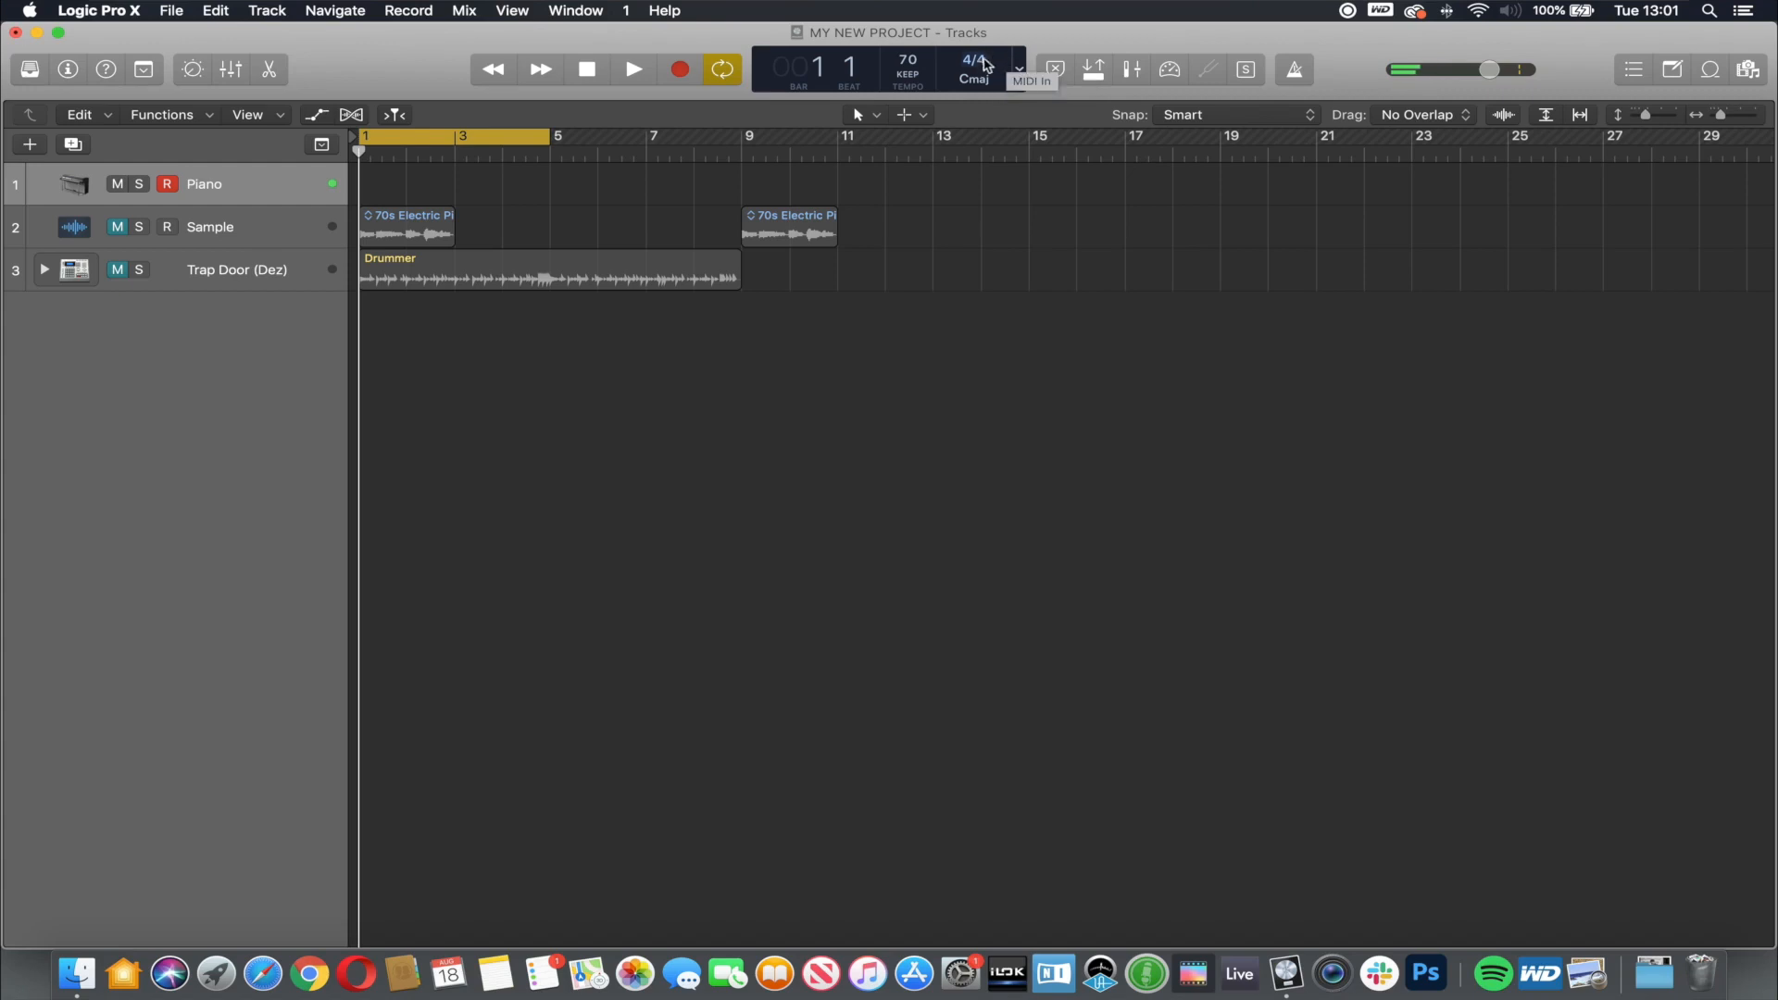
{"action": "left_click", "coordinate": [1021, 73]}
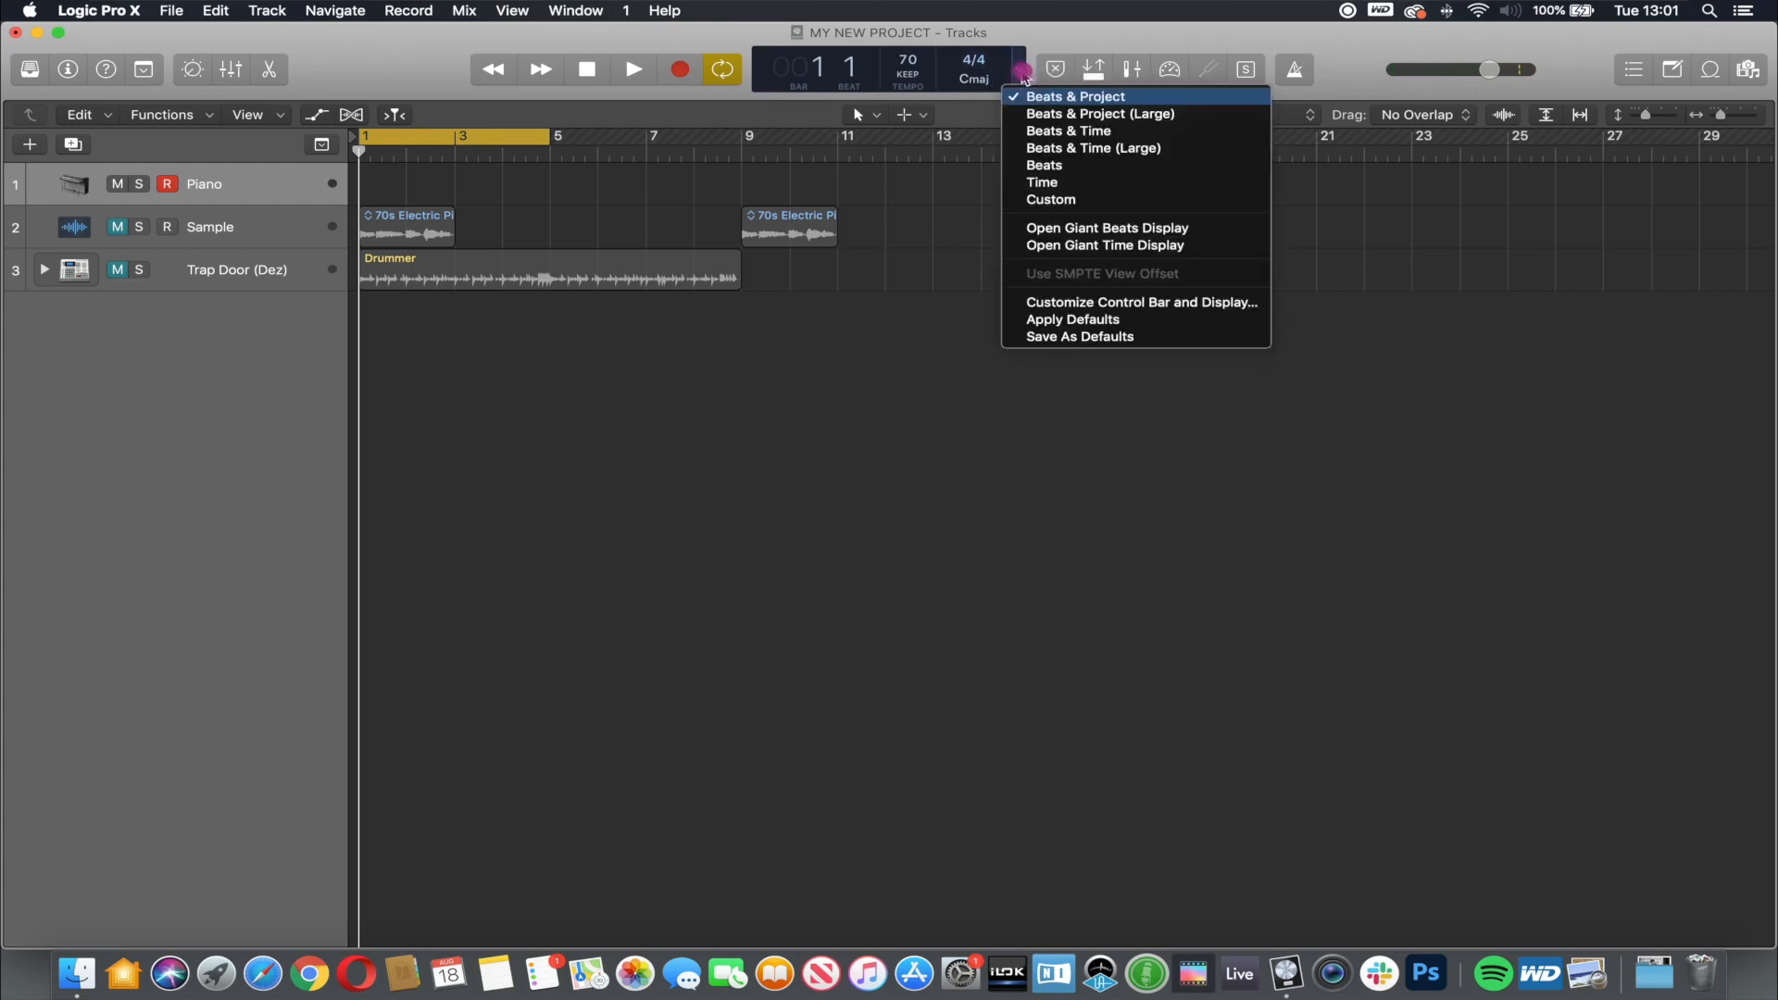
{"action": "left_click", "coordinate": [1065, 203]}
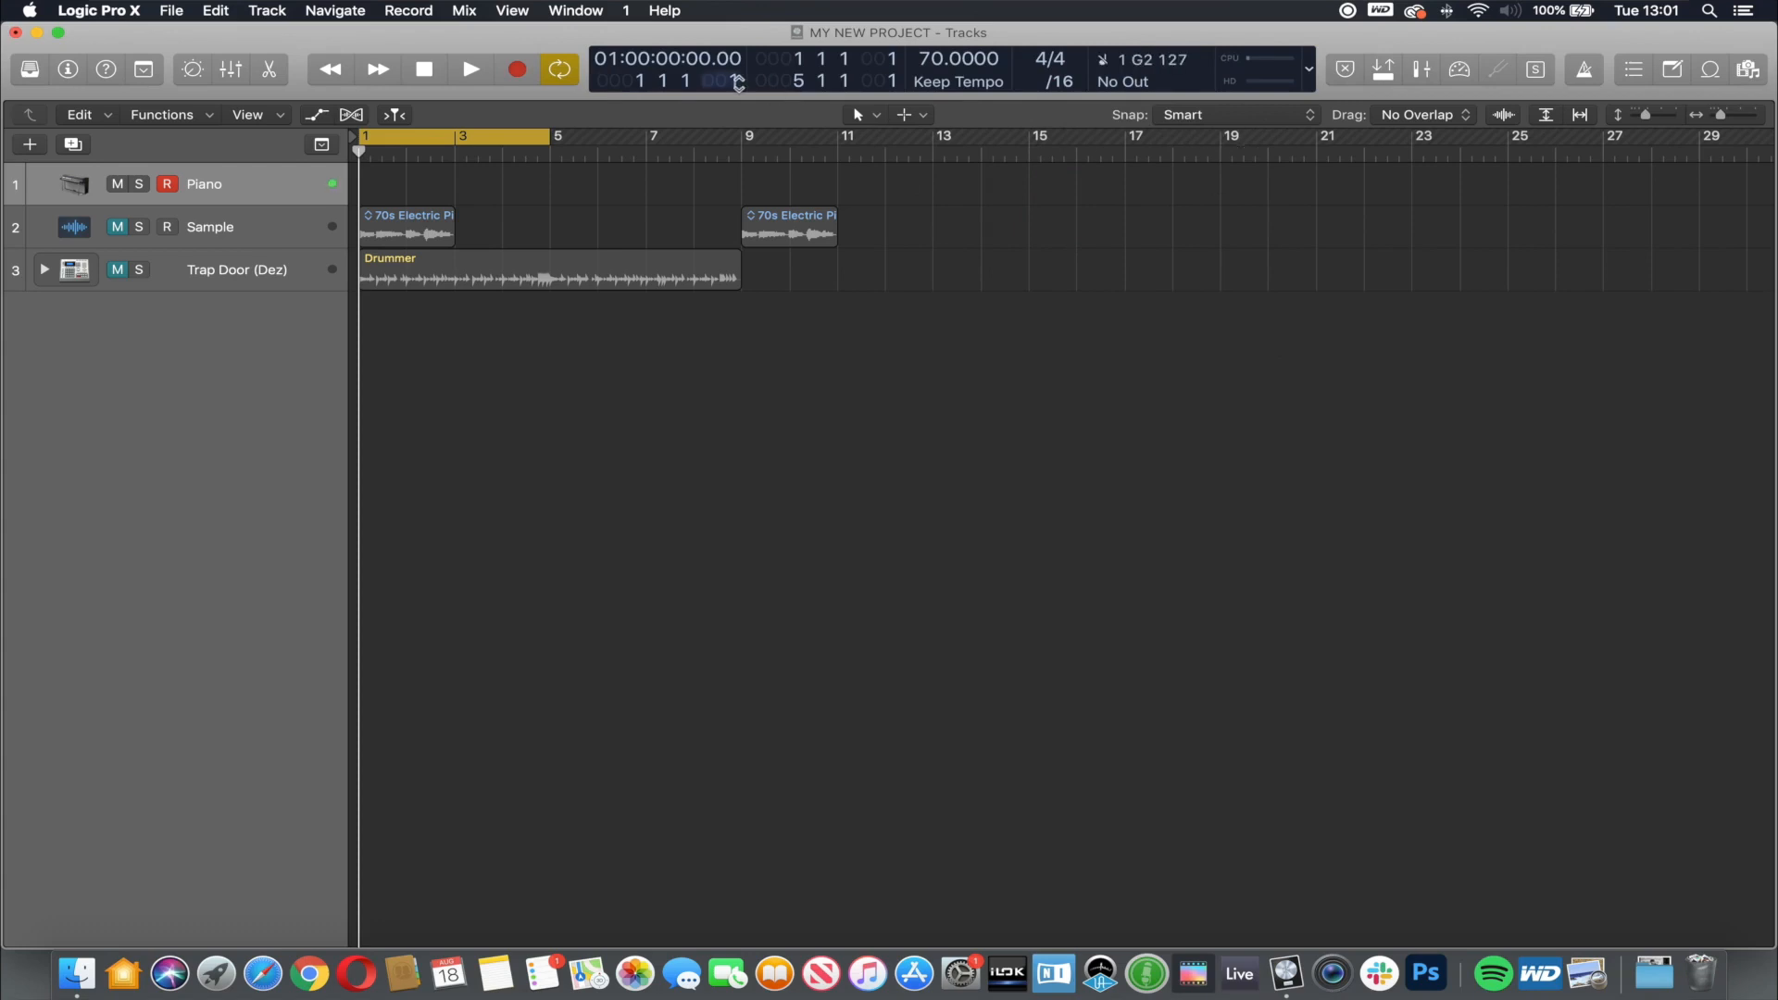
Step: Record a two-bar chord part from bar 1 on the Piano track, and delete its short stray note in the Piano Roll
{"action": "left_click", "coordinate": [523, 70]}
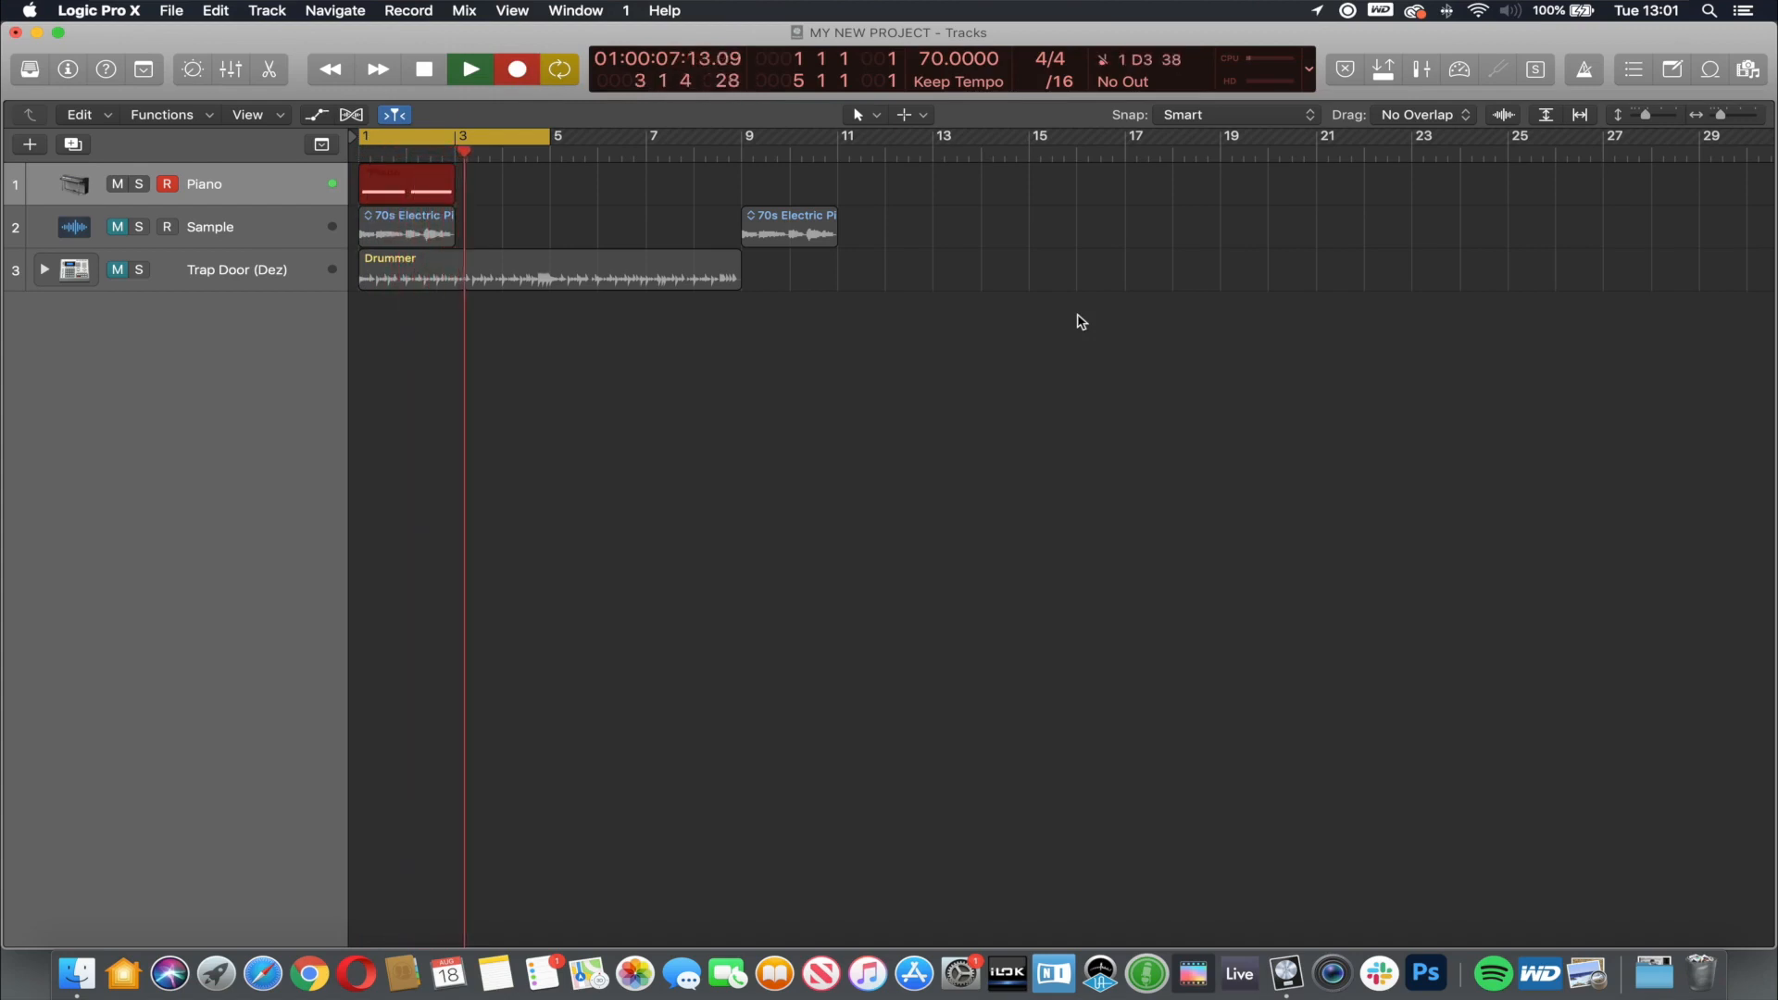
{"action": "key", "text": "space"}
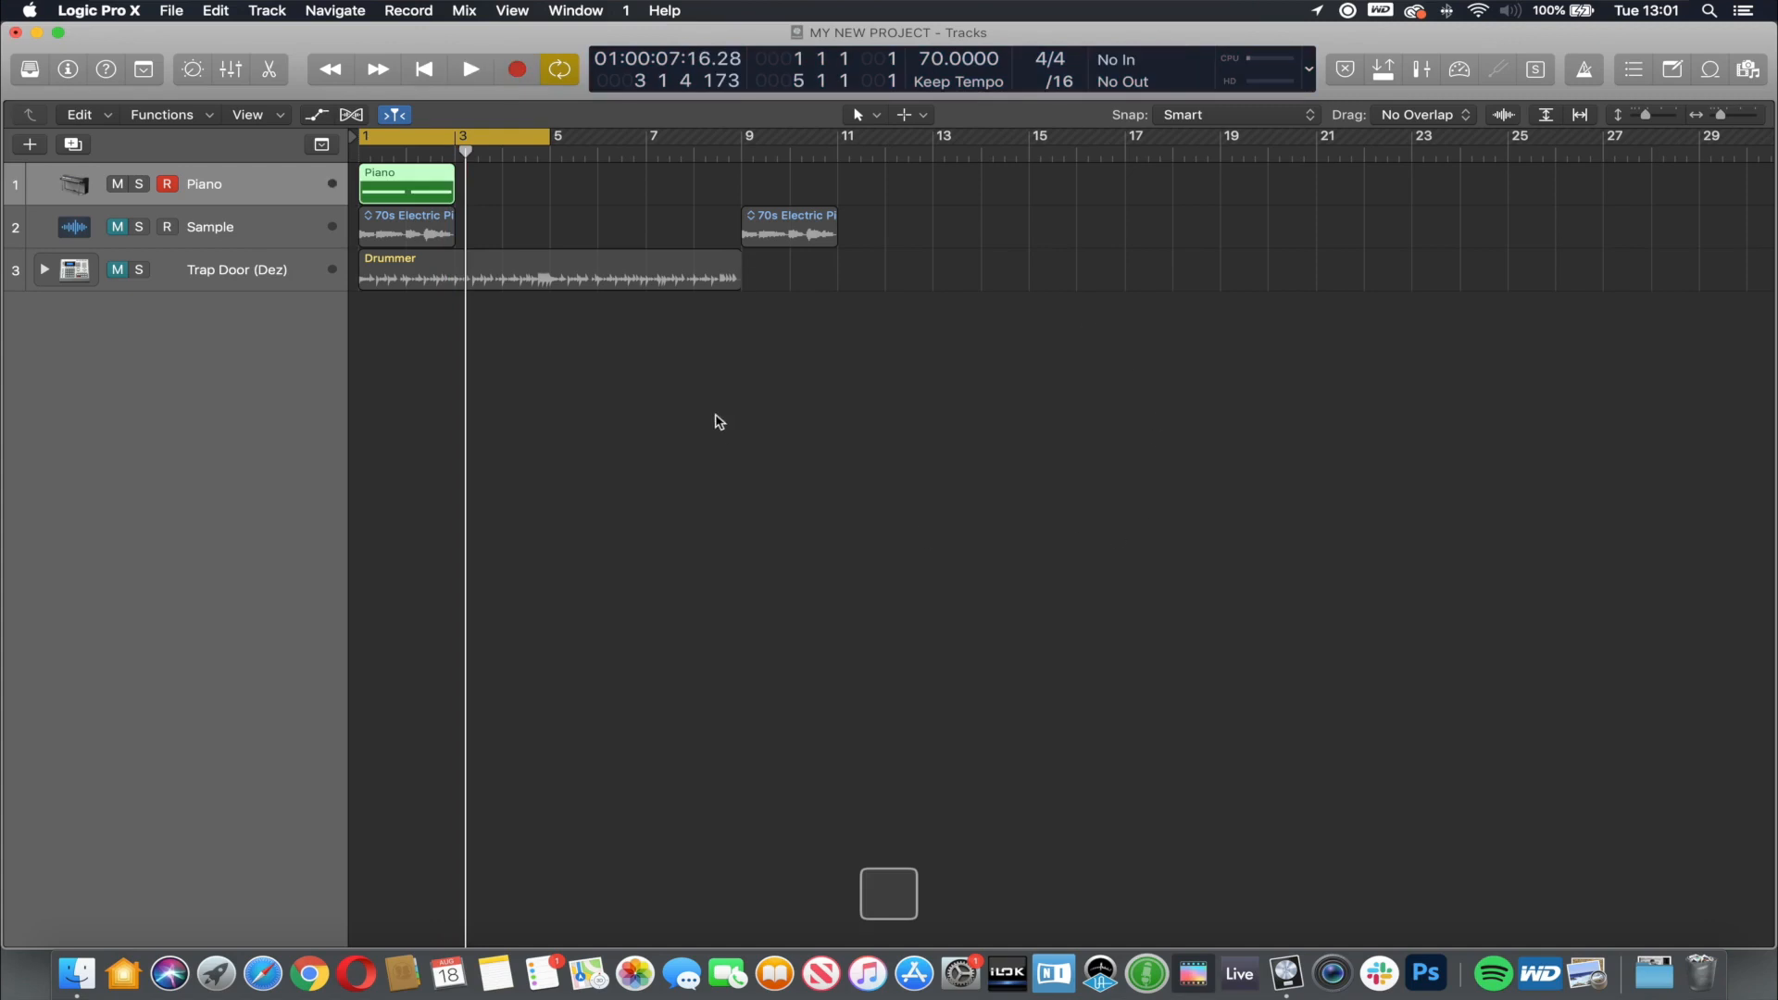
{"action": "key", "text": "p"}
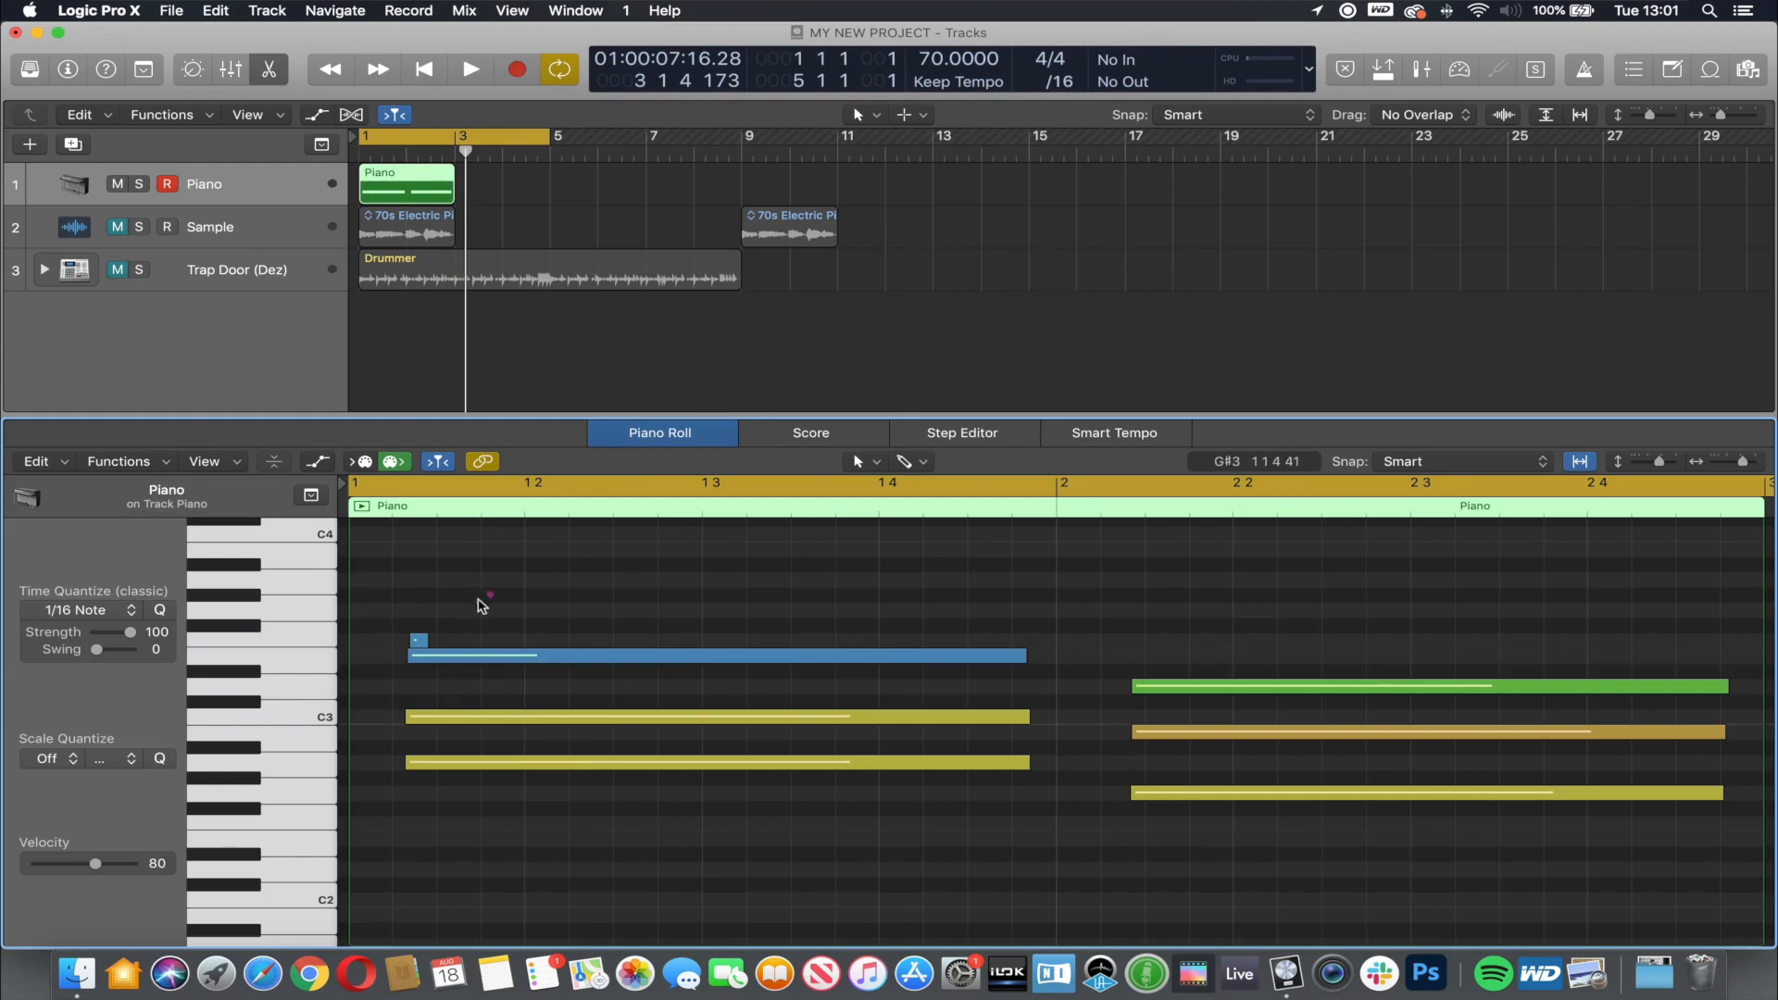
{"action": "left_click_drag", "start_coordinate": [482, 604], "coordinate": [385, 634]}
{"action": "key", "text": "BackSpace"}
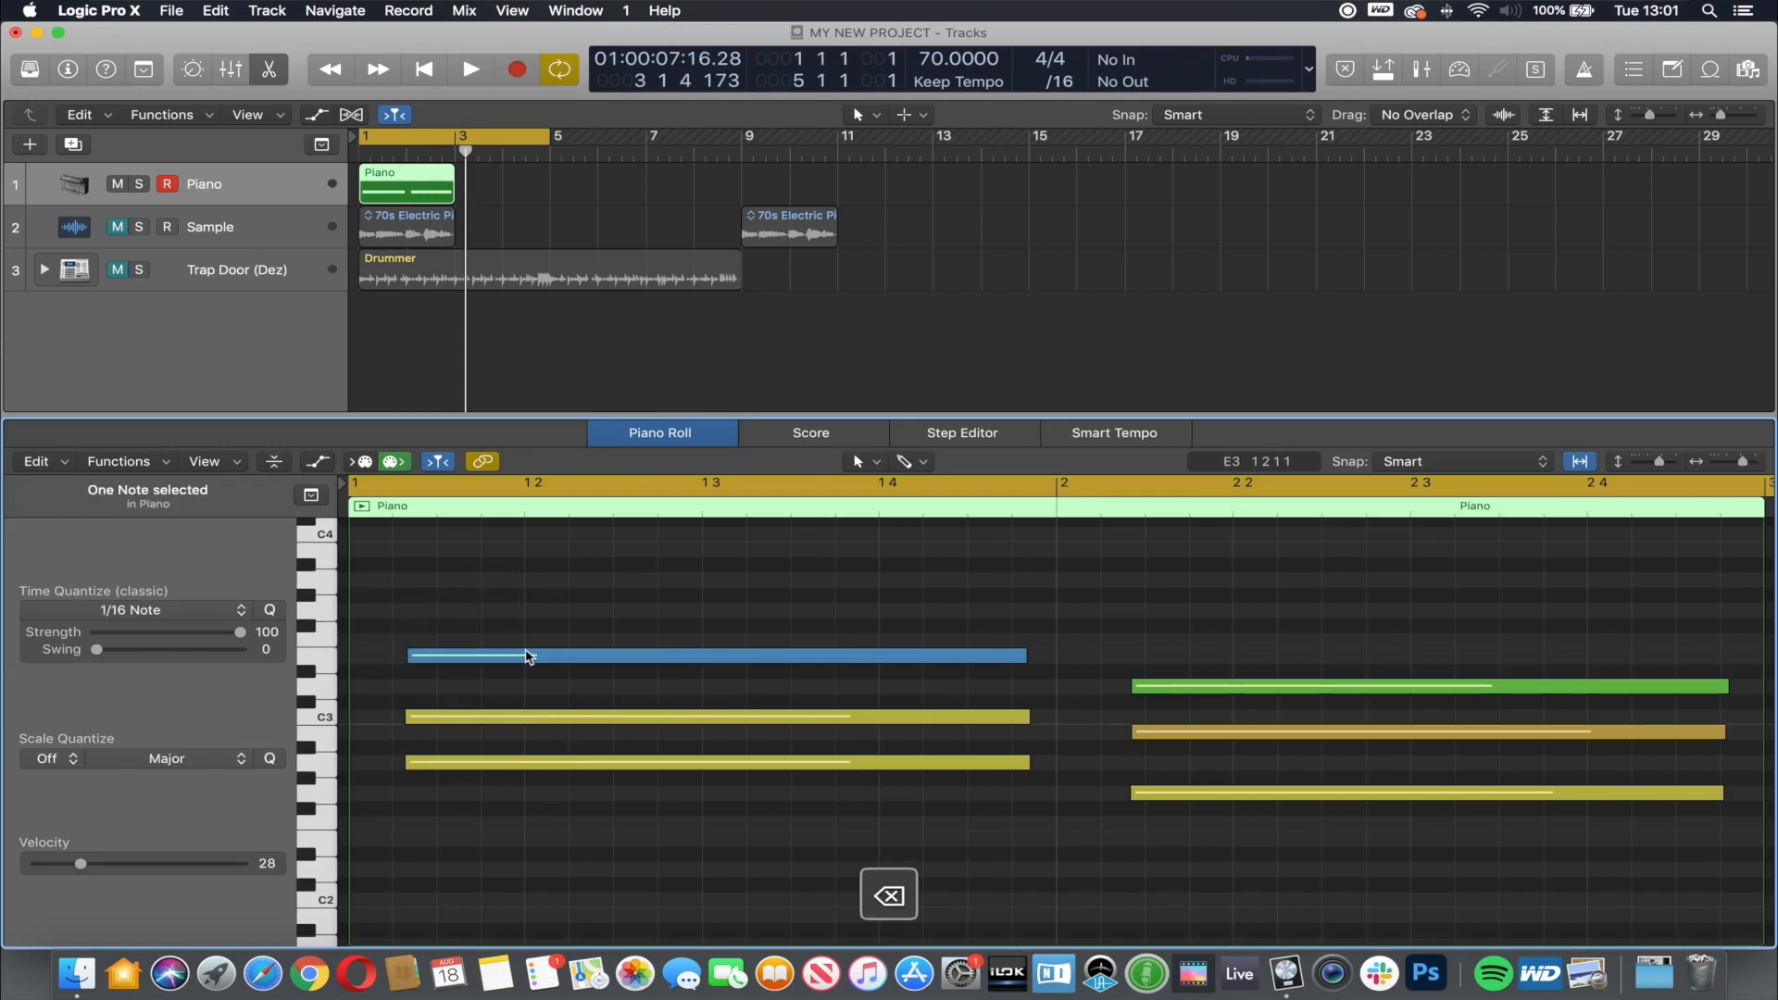
Step: Mute the Piano track, and select the Sample region at bar 9 with the editor area closed
{"action": "left_click", "coordinate": [118, 184]}
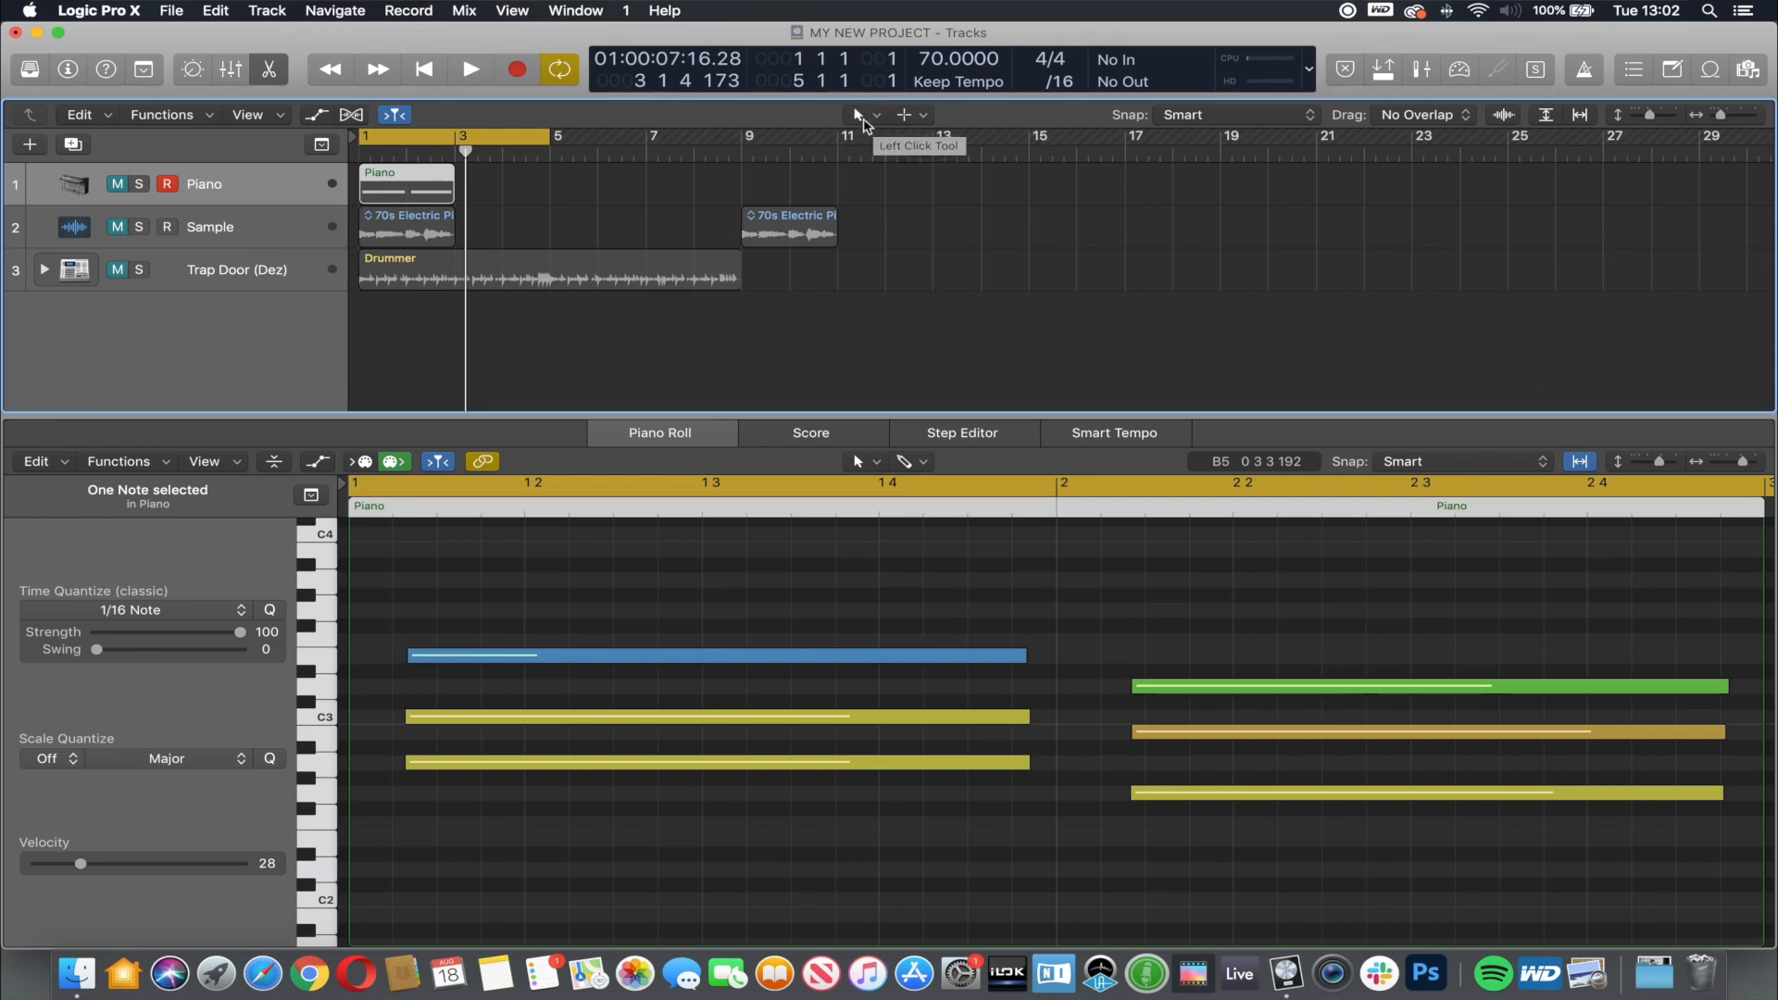
{"action": "mouse_move", "coordinate": [798, 230]}
{"action": "left_mouse_down"}
{"action": "mouse_move", "coordinate": [713, 225]}
{"action": "mouse_move", "coordinate": [764, 225]}
{"action": "left_mouse_up"}
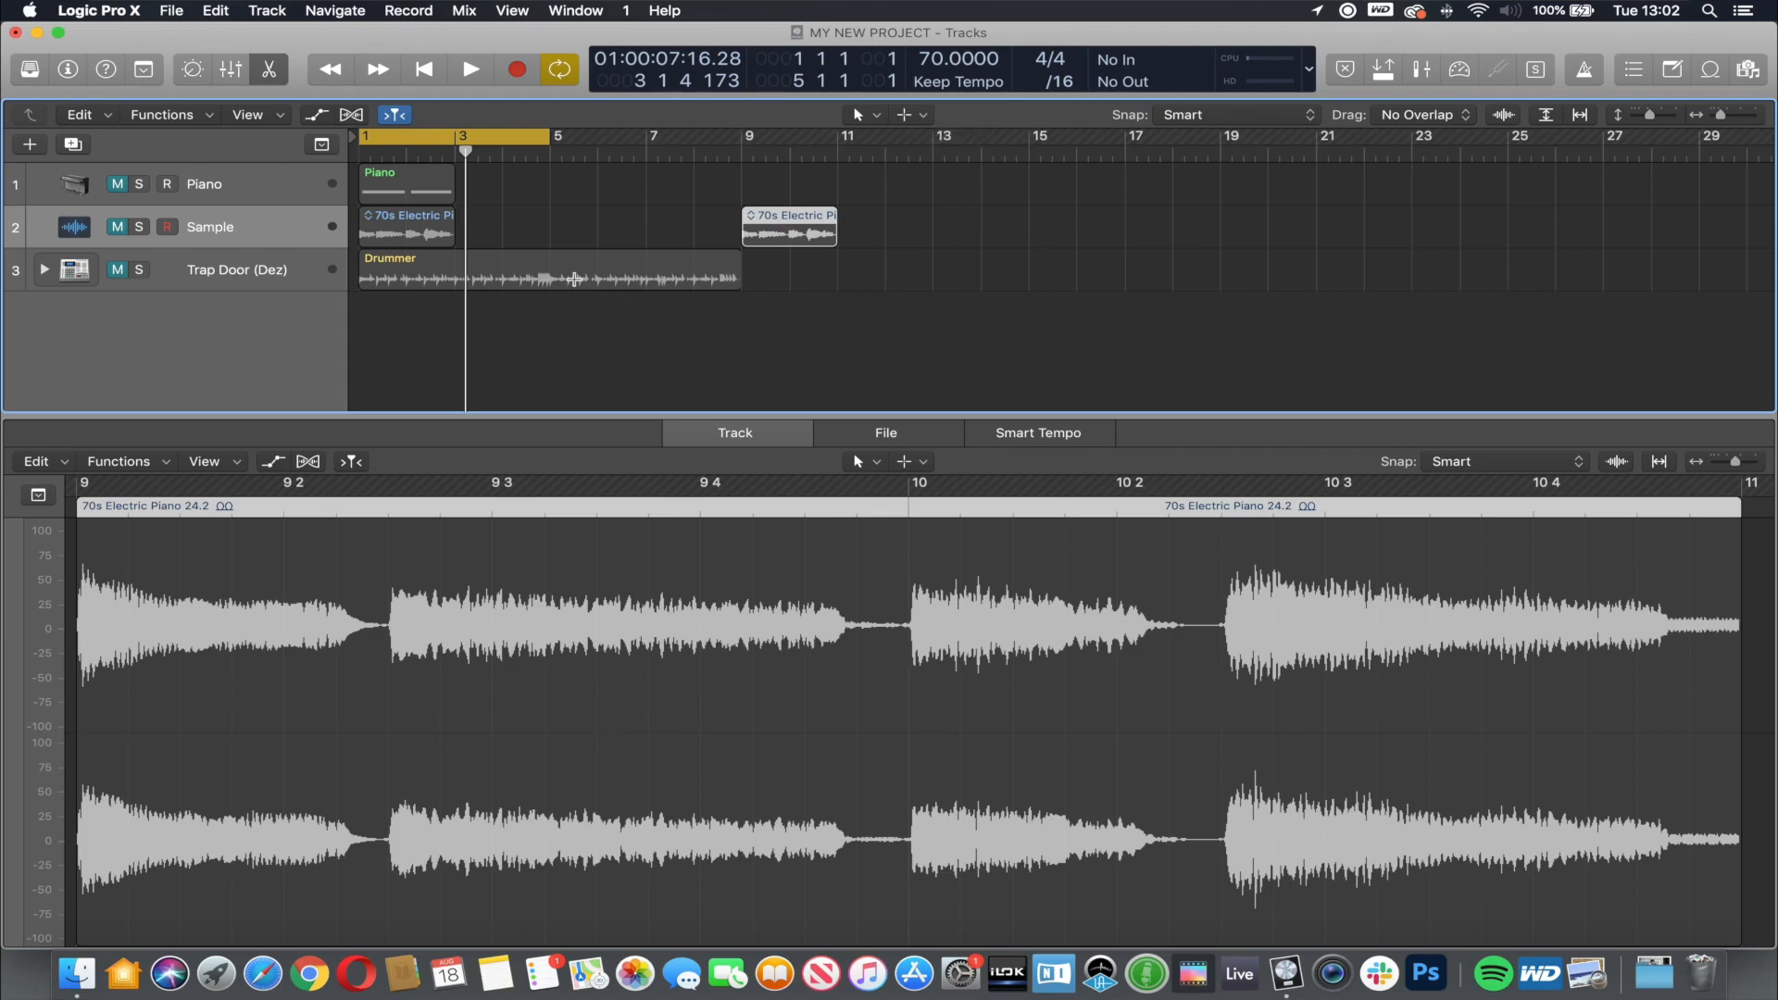
{"action": "key", "text": "p"}
{"action": "key", "text": "p"}
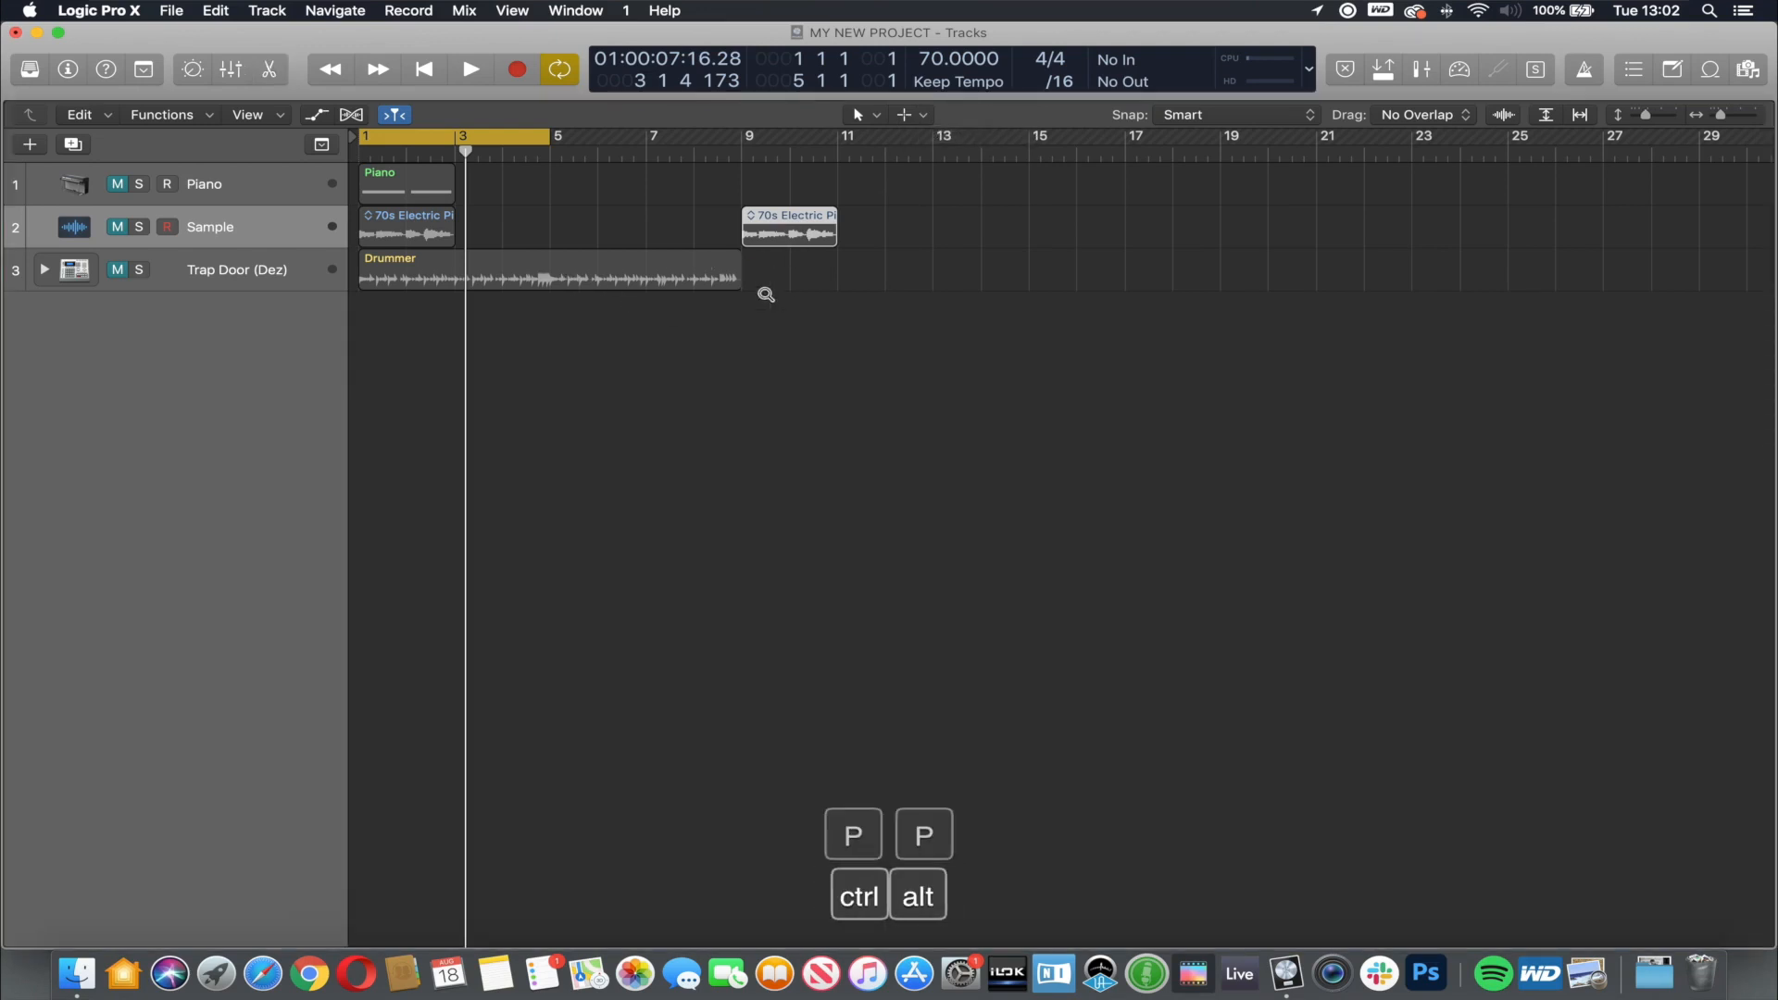
Step: Unmute the Piano, Sample and Trap Door tracks
{"action": "left_click_drag", "start_coordinate": [994, 481], "coordinate": [349, 155]}
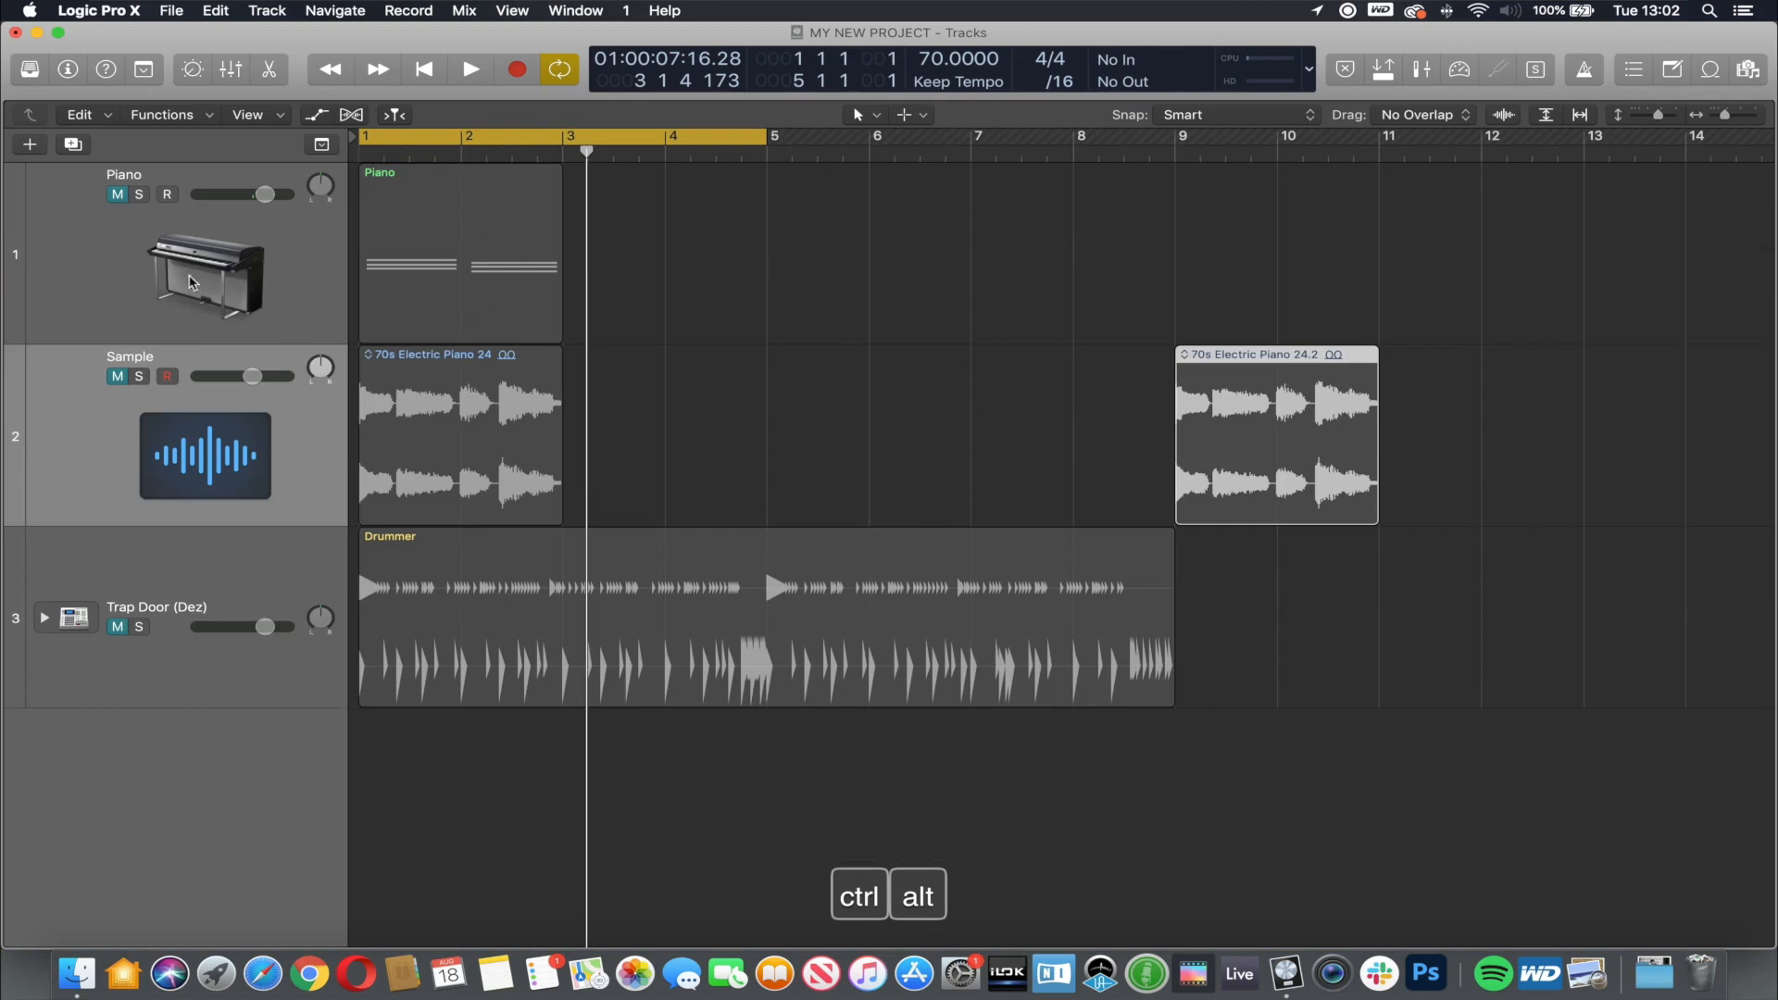
{"action": "left_click_drag", "start_coordinate": [118, 195], "coordinate": [118, 627]}
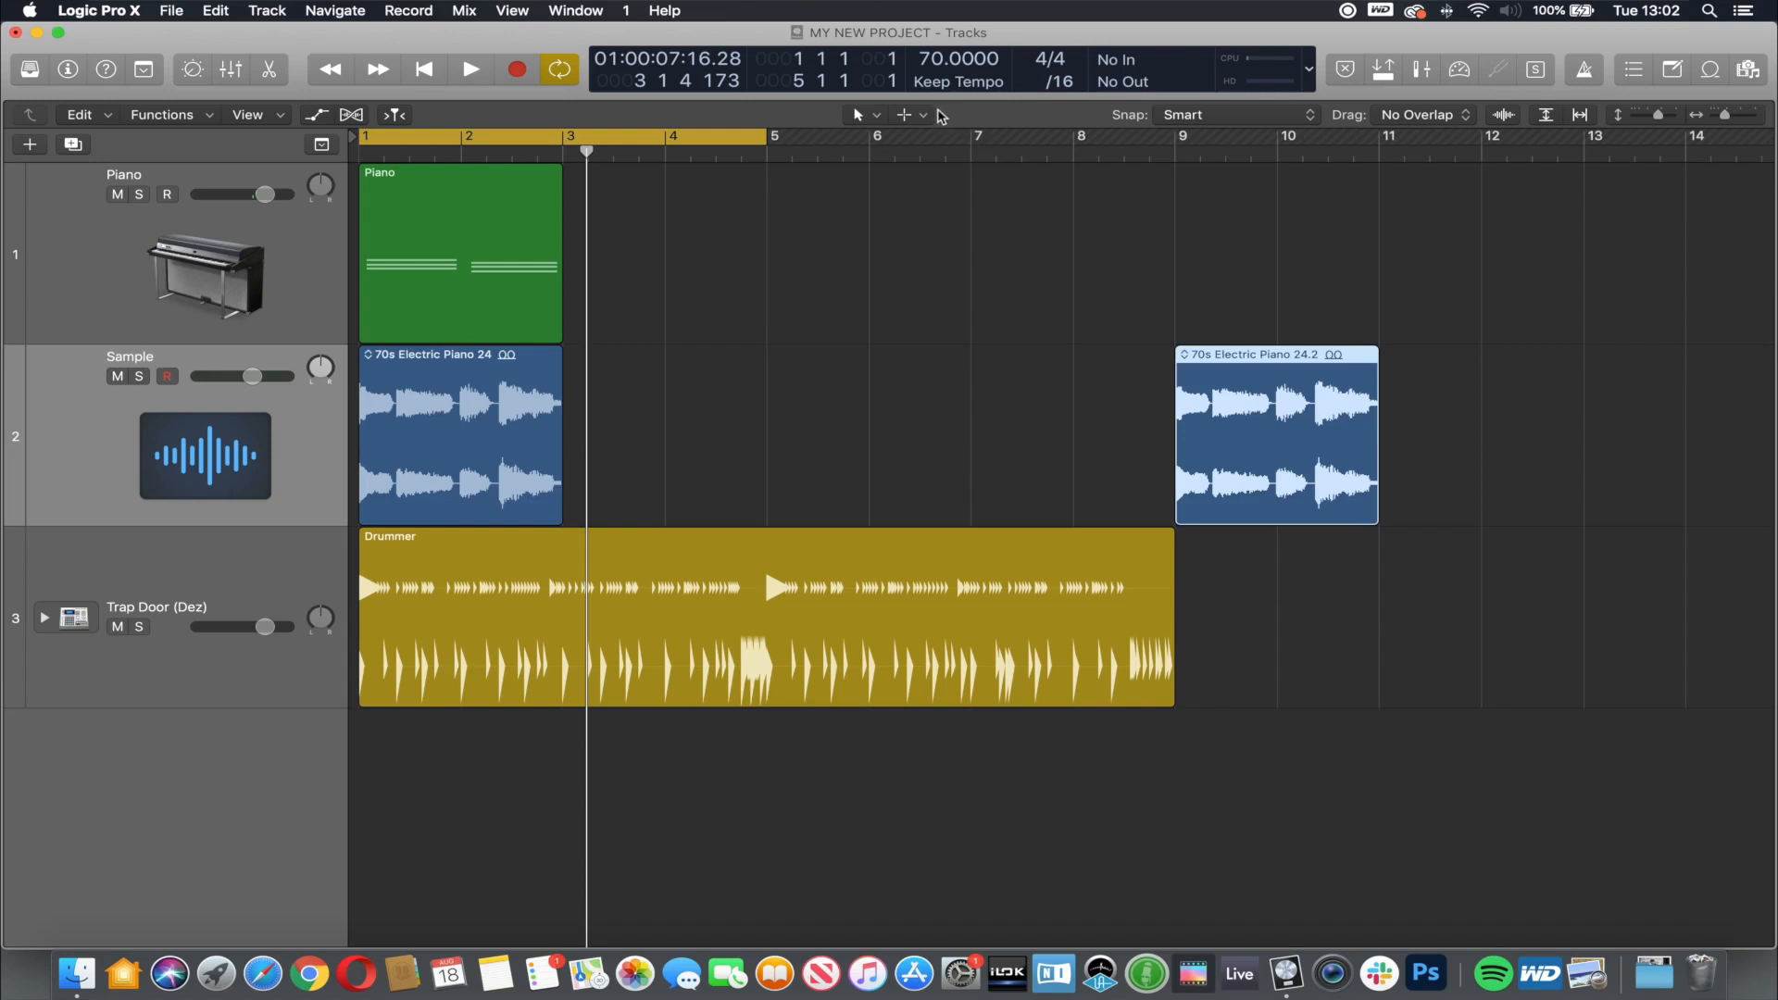
Step: Cut the Sample region at bar 9 with the Marquee tool, keeping only its first bar and a short slice moved past bar 11
{"action": "key", "text": "super"}
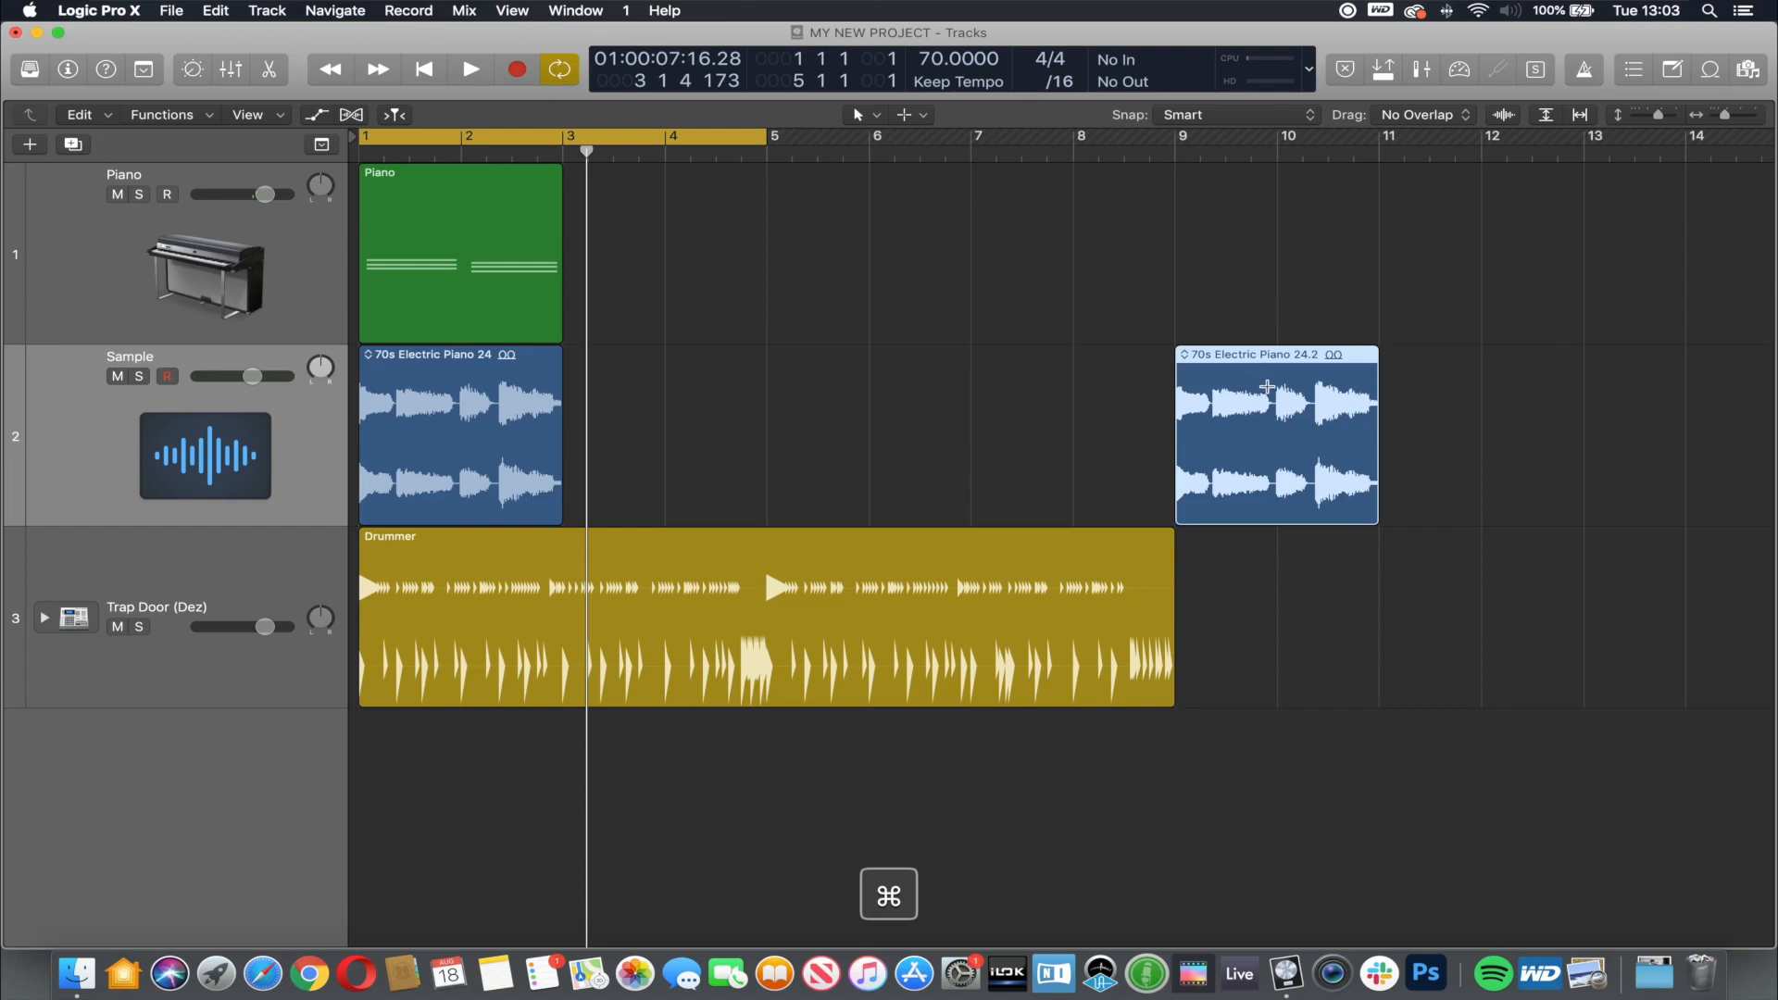
{"action": "left_click_drag", "start_coordinate": [1271, 387], "coordinate": [1469, 408]}
{"action": "left_click_drag", "start_coordinate": [1306, 389], "coordinate": [1452, 393]}
{"action": "left_click_drag", "start_coordinate": [1456, 399], "coordinate": [1554, 402]}
{"action": "key", "text": "super+BackSpace"}
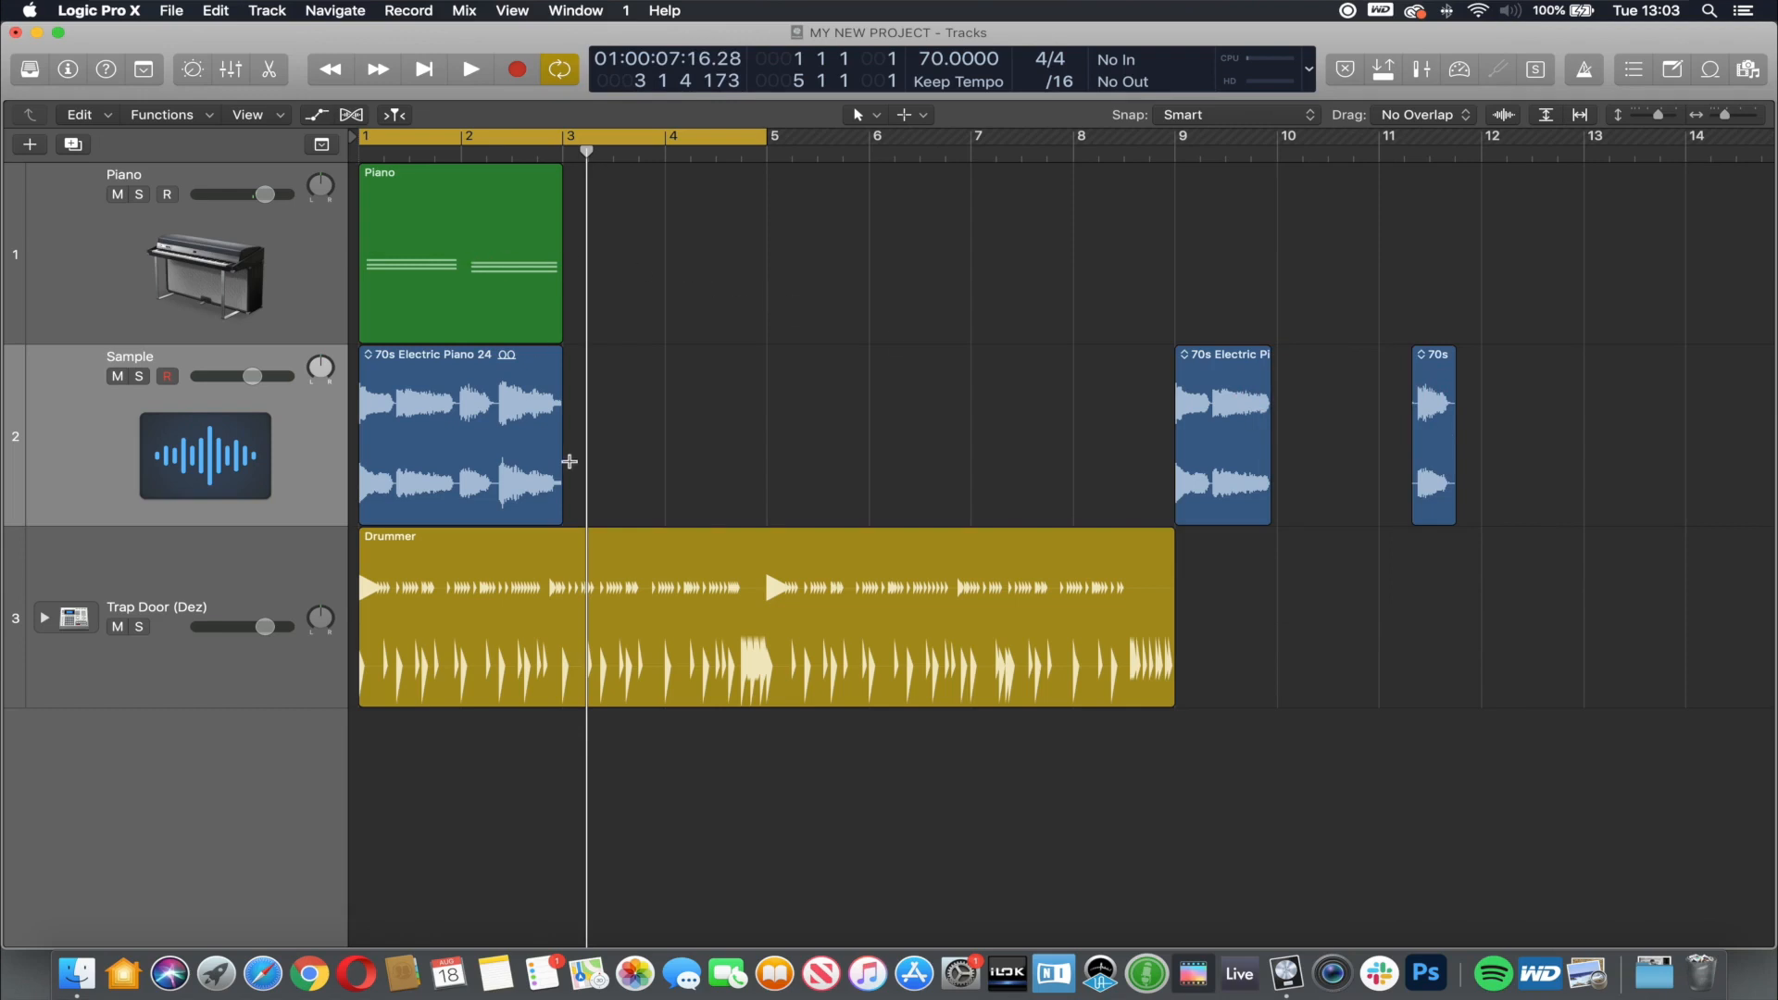
Step: Check the Fade Tool and Marquee Tool click zone options in the Editing preferences, and close the preferences
{"action": "left_click", "coordinate": [107, 11]}
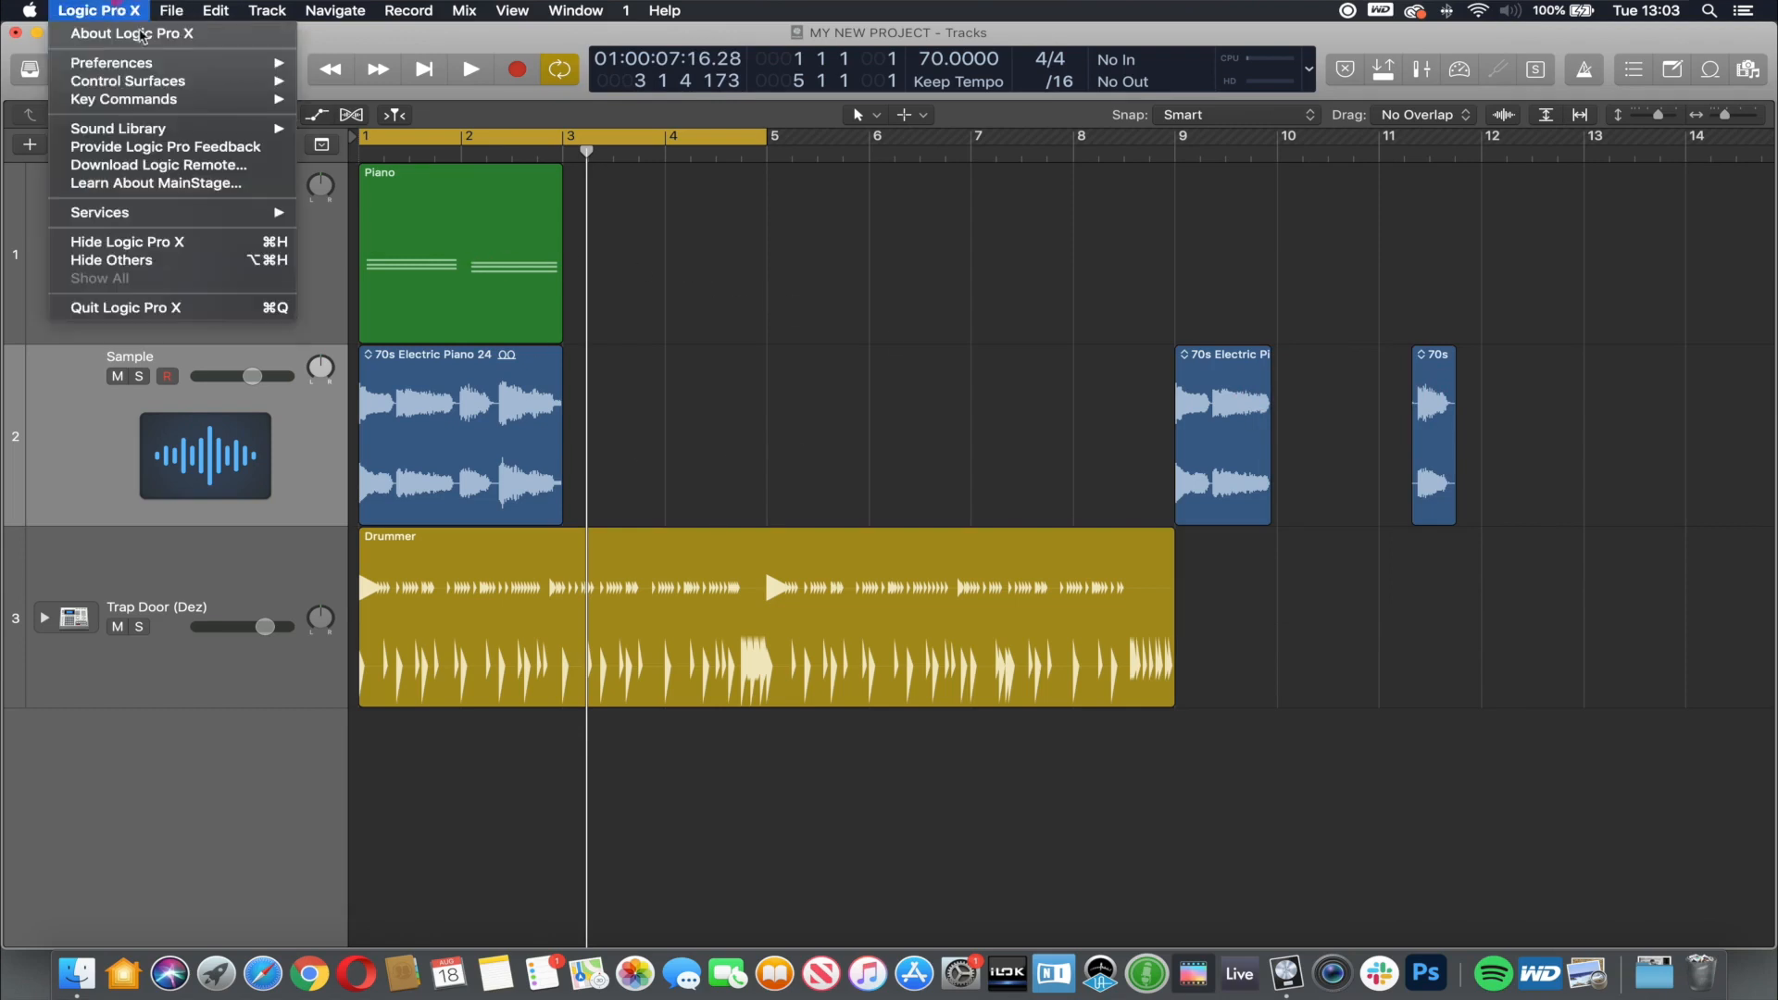
{"action": "mouse_move", "coordinate": [165, 67]}
{"action": "left_click", "coordinate": [409, 63]}
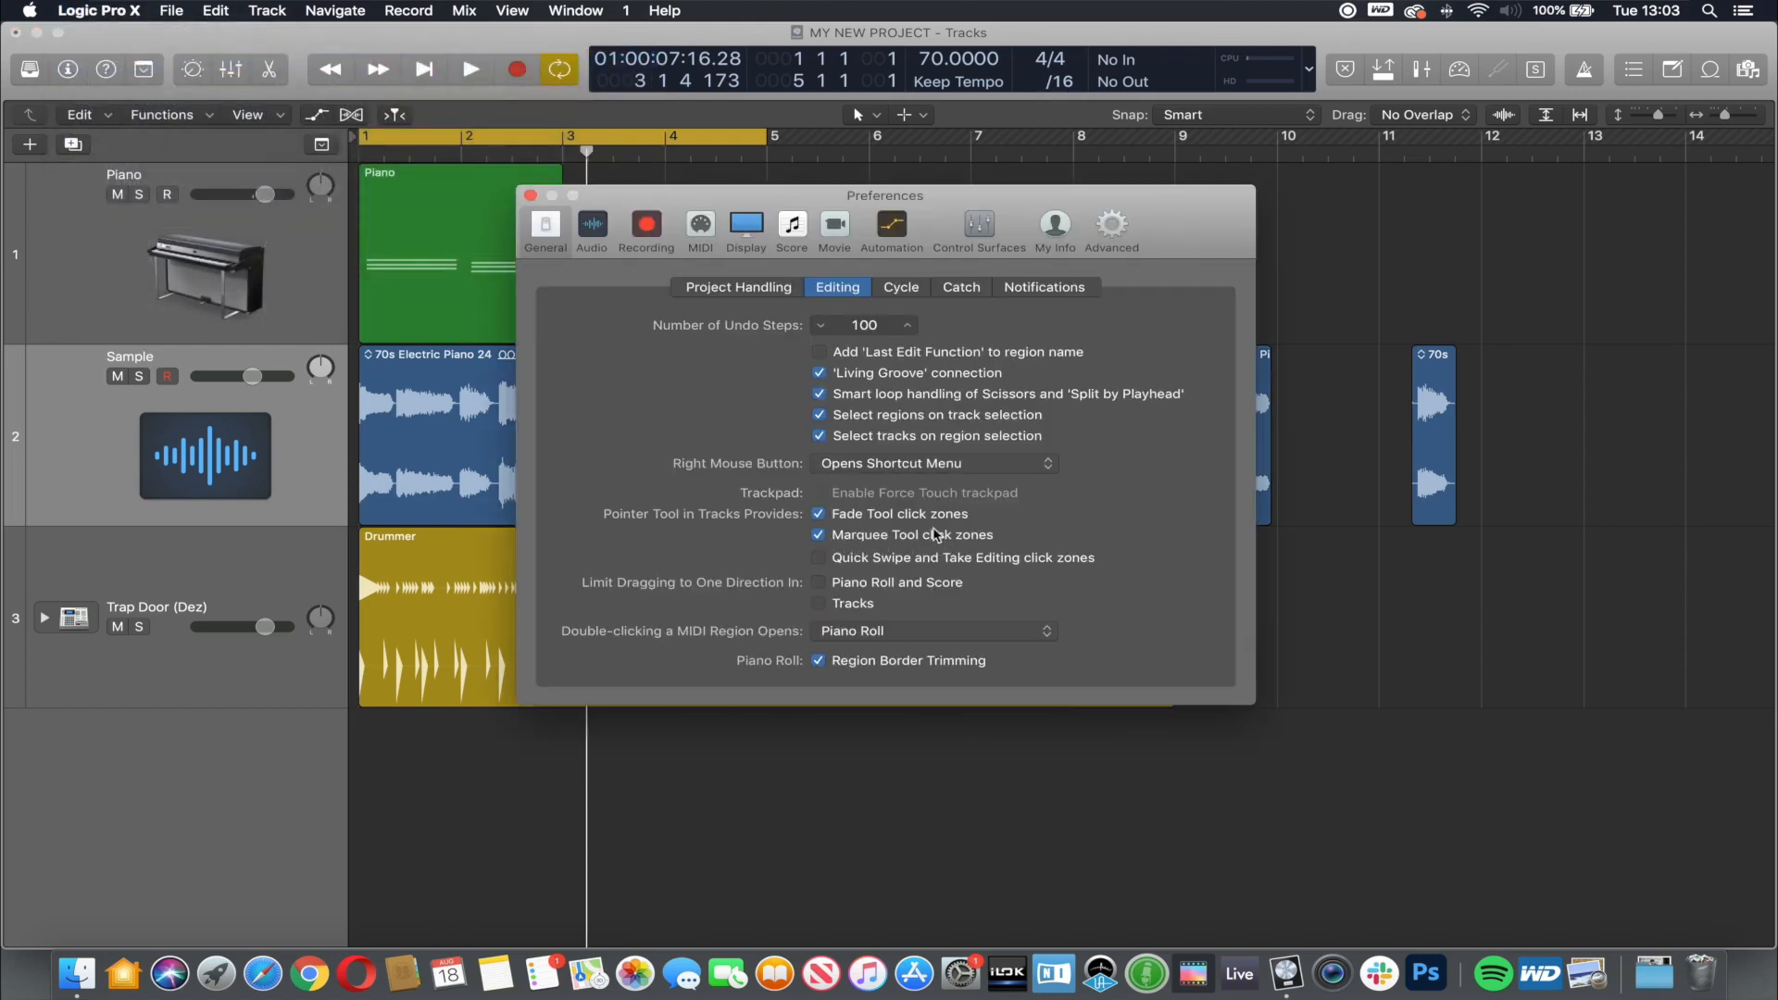
{"action": "left_click", "coordinate": [530, 196]}
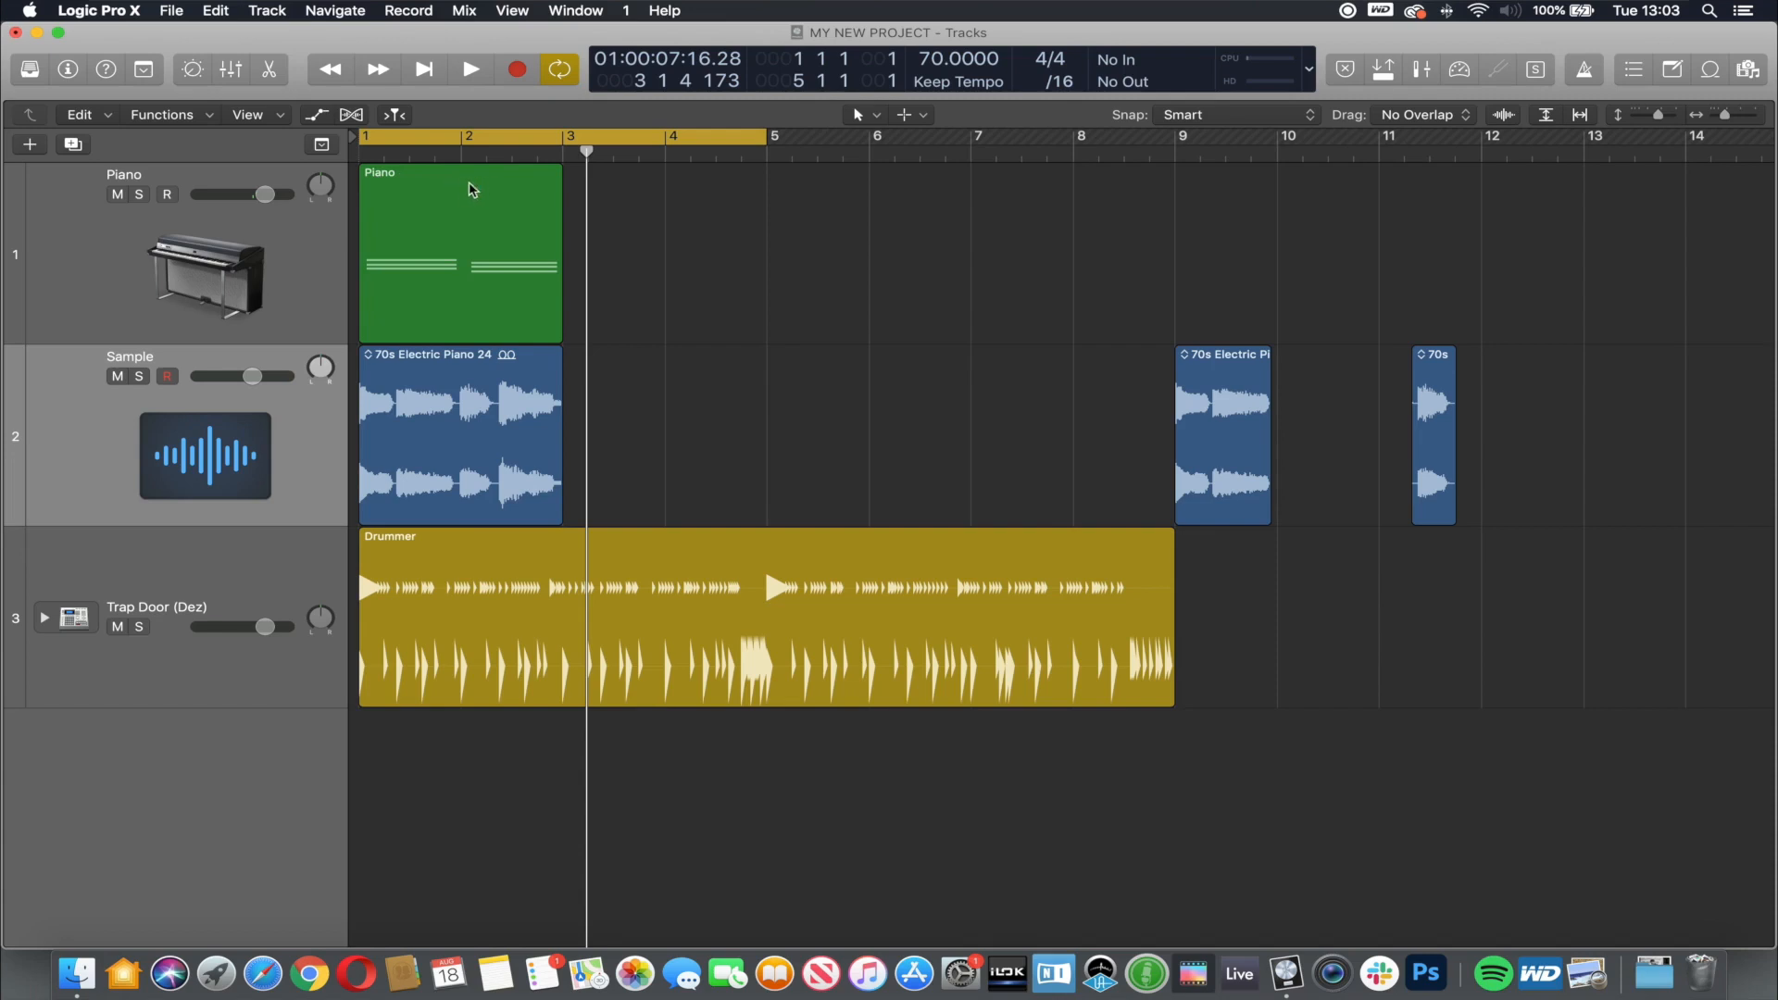
Step: Place a marquee point at bar 2 in the lower half of the Piano region, and clear it
{"action": "mouse_move", "coordinate": [448, 193]}
{"action": "left_mouse_down"}
{"action": "mouse_move", "coordinate": [536, 186]}
{"action": "mouse_move", "coordinate": [452, 194]}
{"action": "left_mouse_up"}
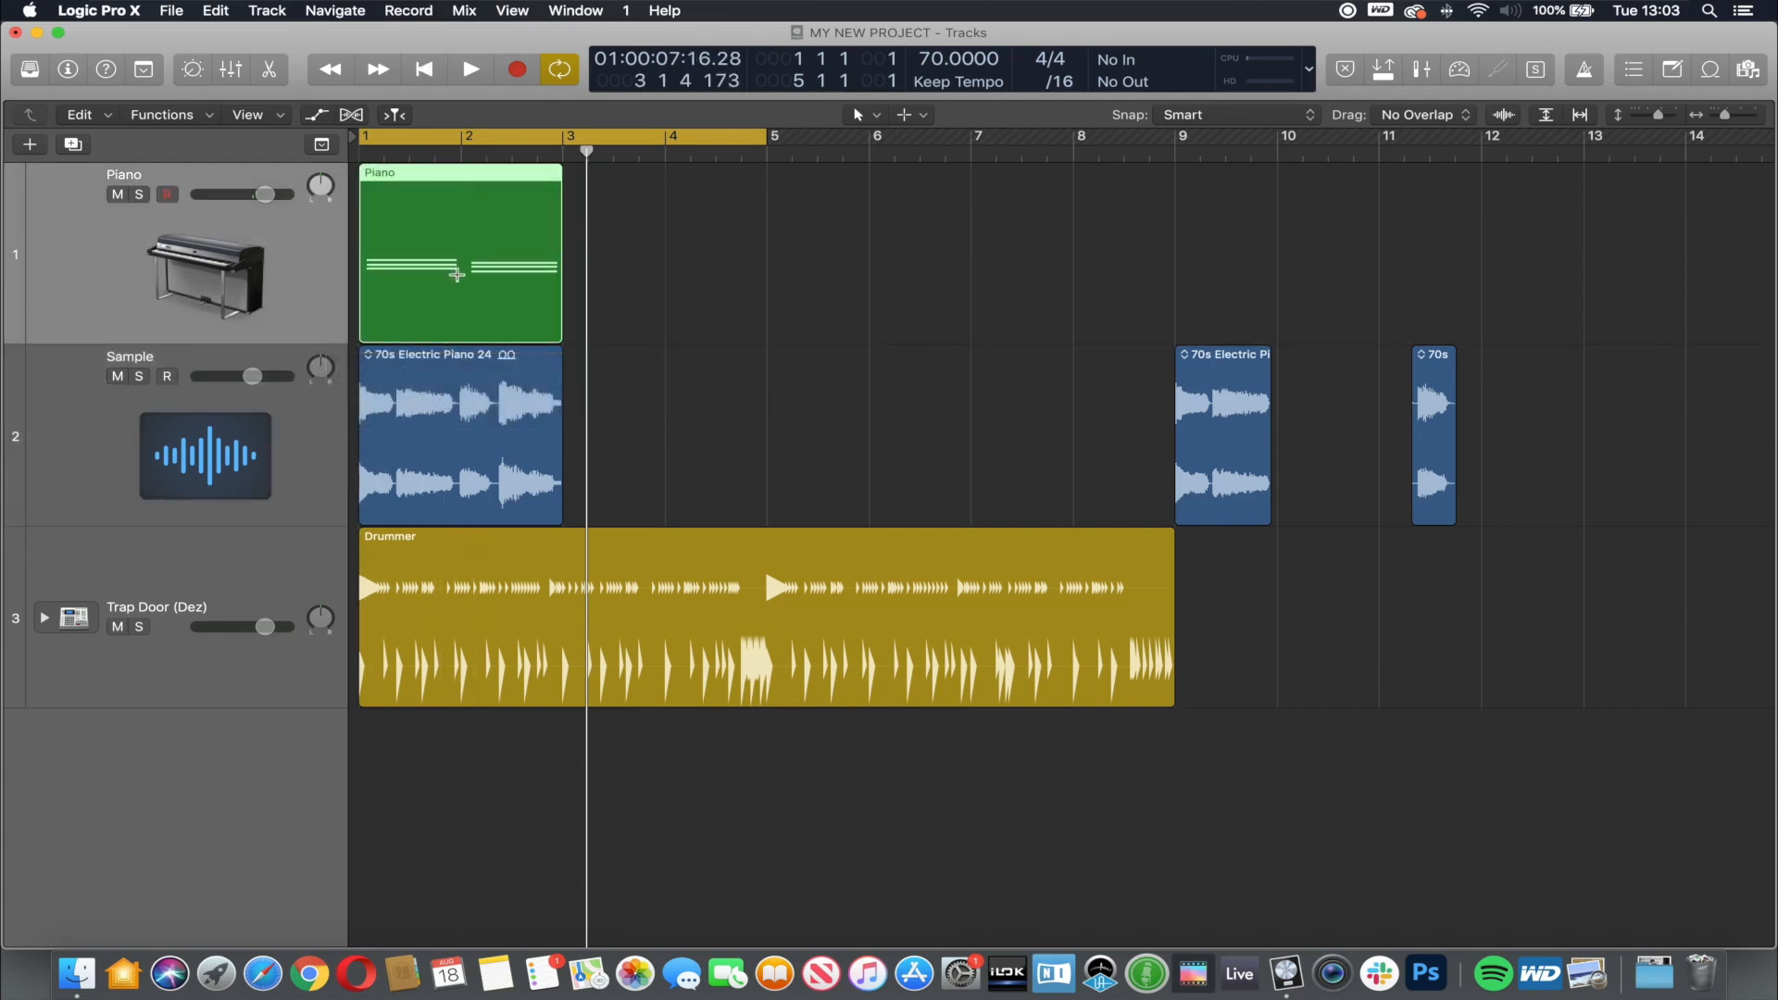
{"action": "mouse_move", "coordinate": [459, 312]}
{"action": "left_mouse_down"}
{"action": "mouse_move", "coordinate": [496, 307]}
{"action": "mouse_move", "coordinate": [428, 307]}
{"action": "mouse_move", "coordinate": [458, 310]}
{"action": "left_mouse_up"}
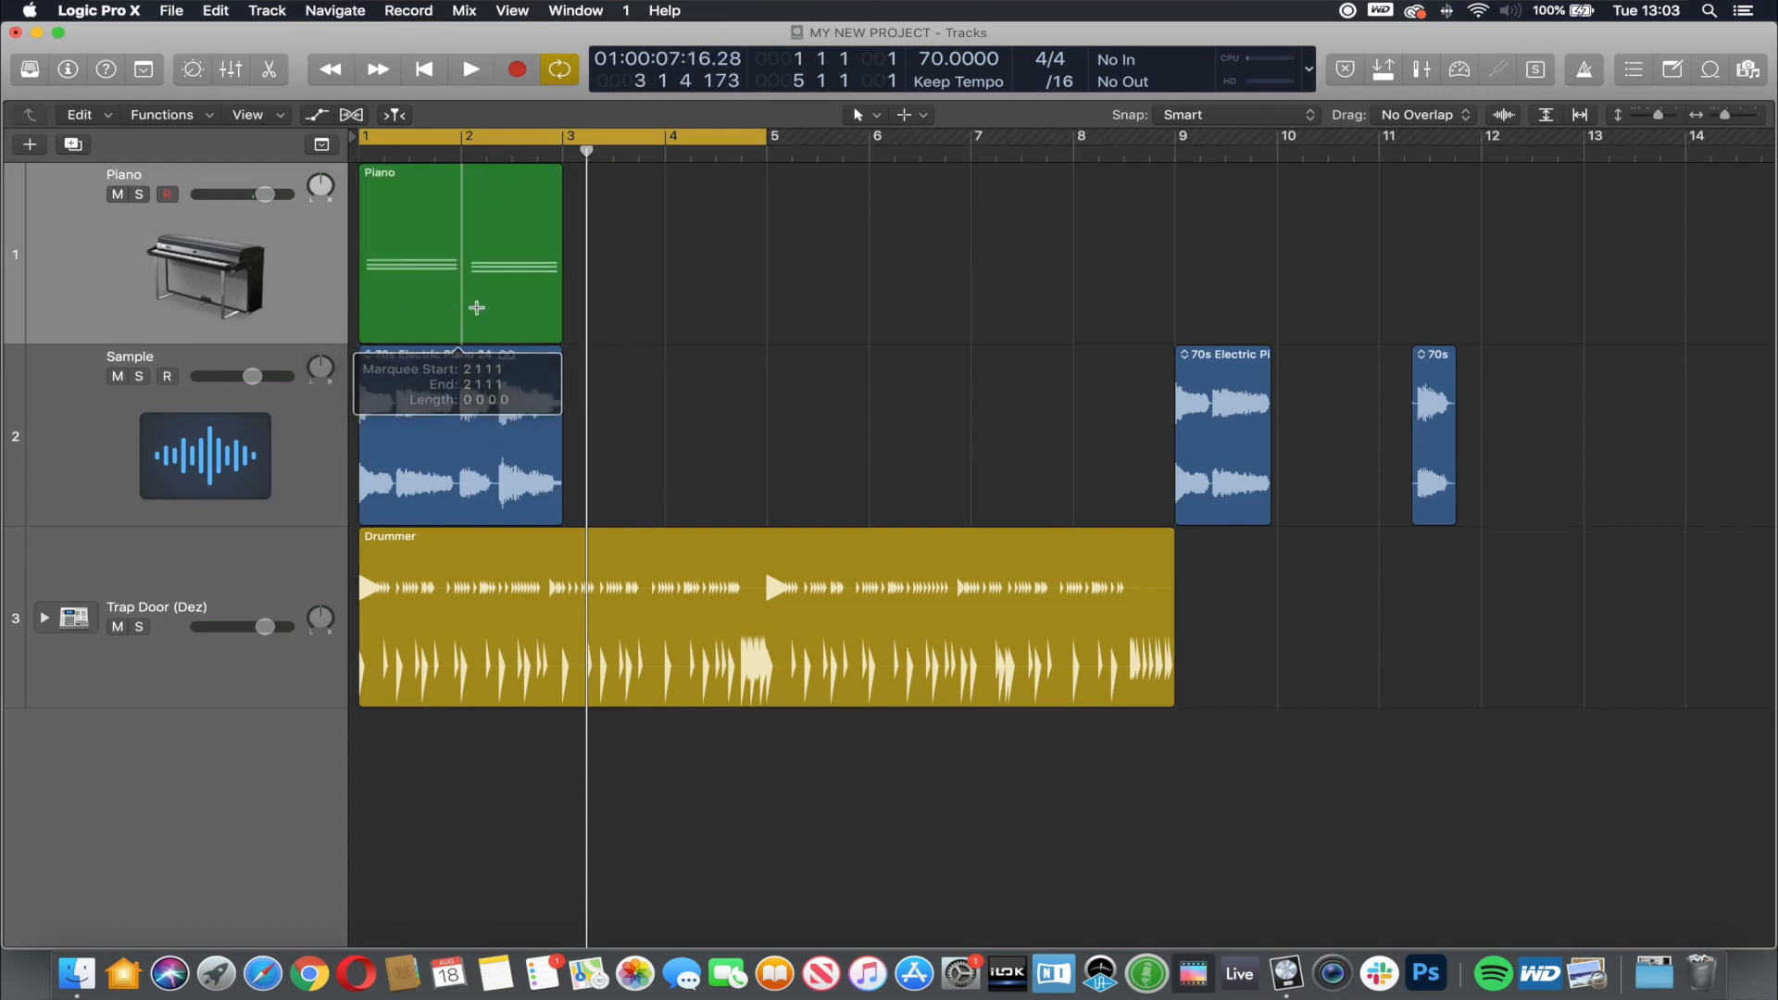
{"action": "left_click", "coordinate": [668, 197]}
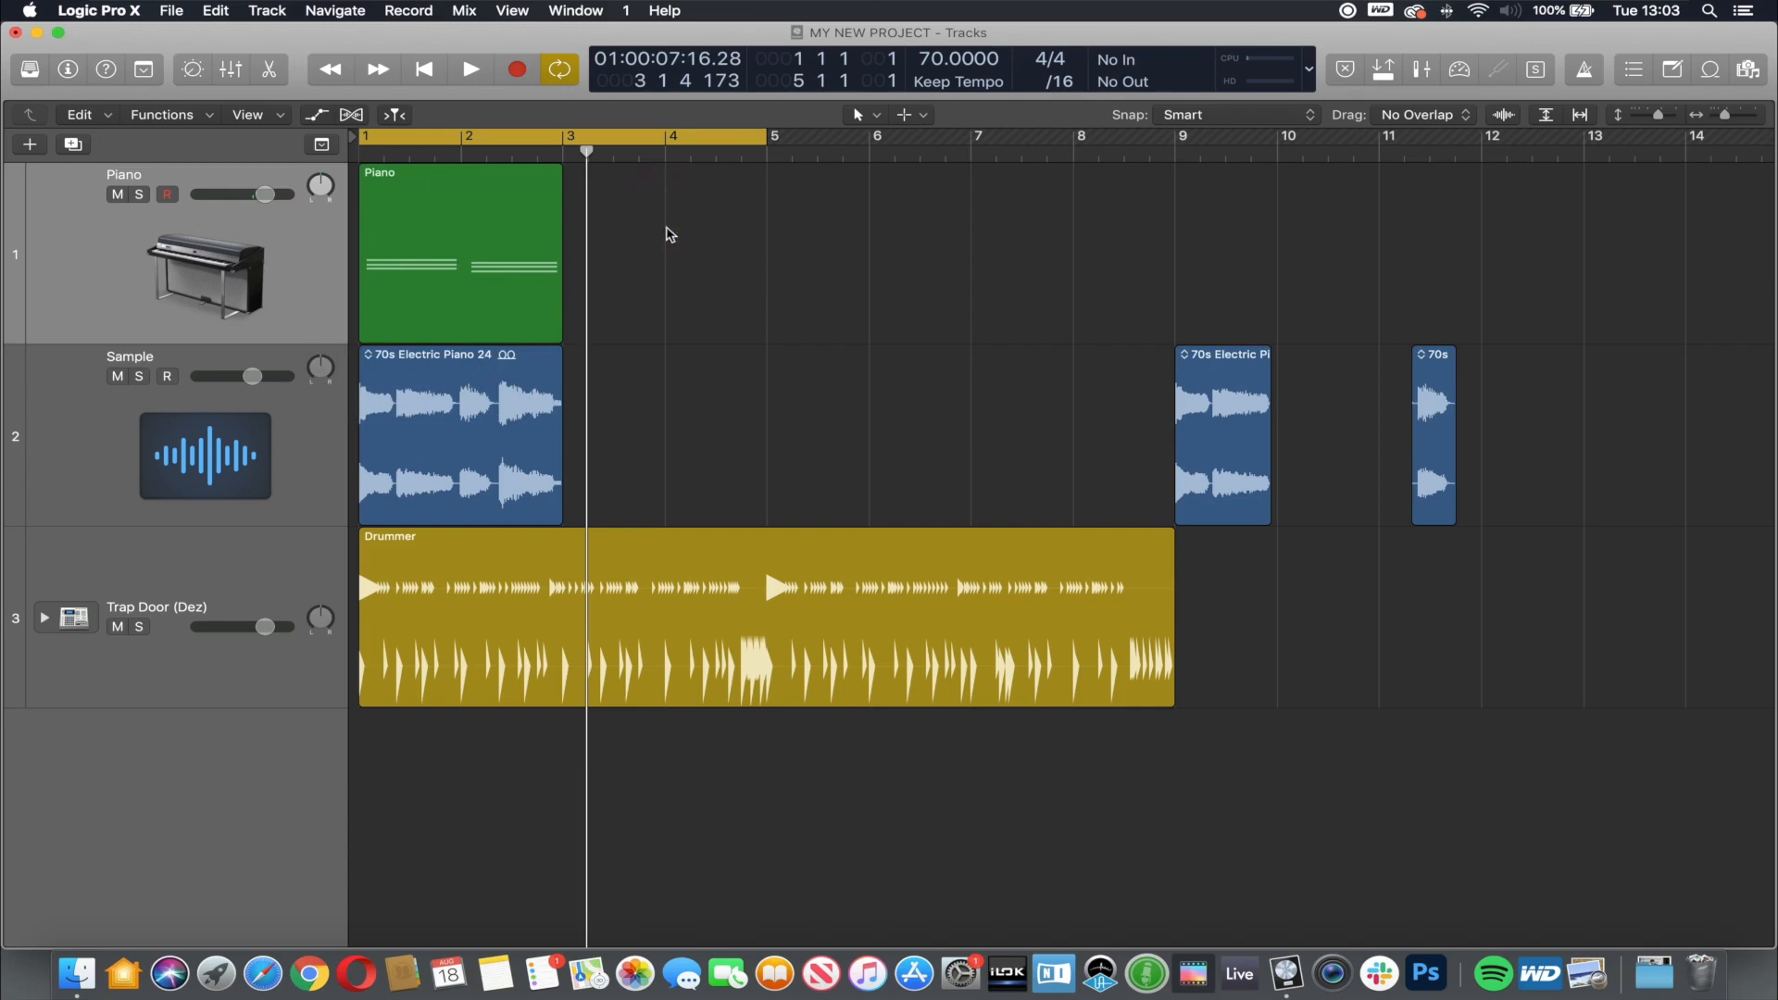
Step: Add a fade-out and a fade-in to the Sample region at bar 1
{"action": "left_click_drag", "start_coordinate": [560, 358], "coordinate": [542, 359]}
{"action": "left_click_drag", "start_coordinate": [362, 354], "coordinate": [390, 357]}
Step: Loop the Sample region at bar 1 to about bar 4.3, and trim the region's end to about bar 2.5
{"action": "left_click_drag", "start_coordinate": [587, 427], "coordinate": [699, 429]}
{"action": "left_click_drag", "start_coordinate": [559, 520], "coordinate": [512, 522]}
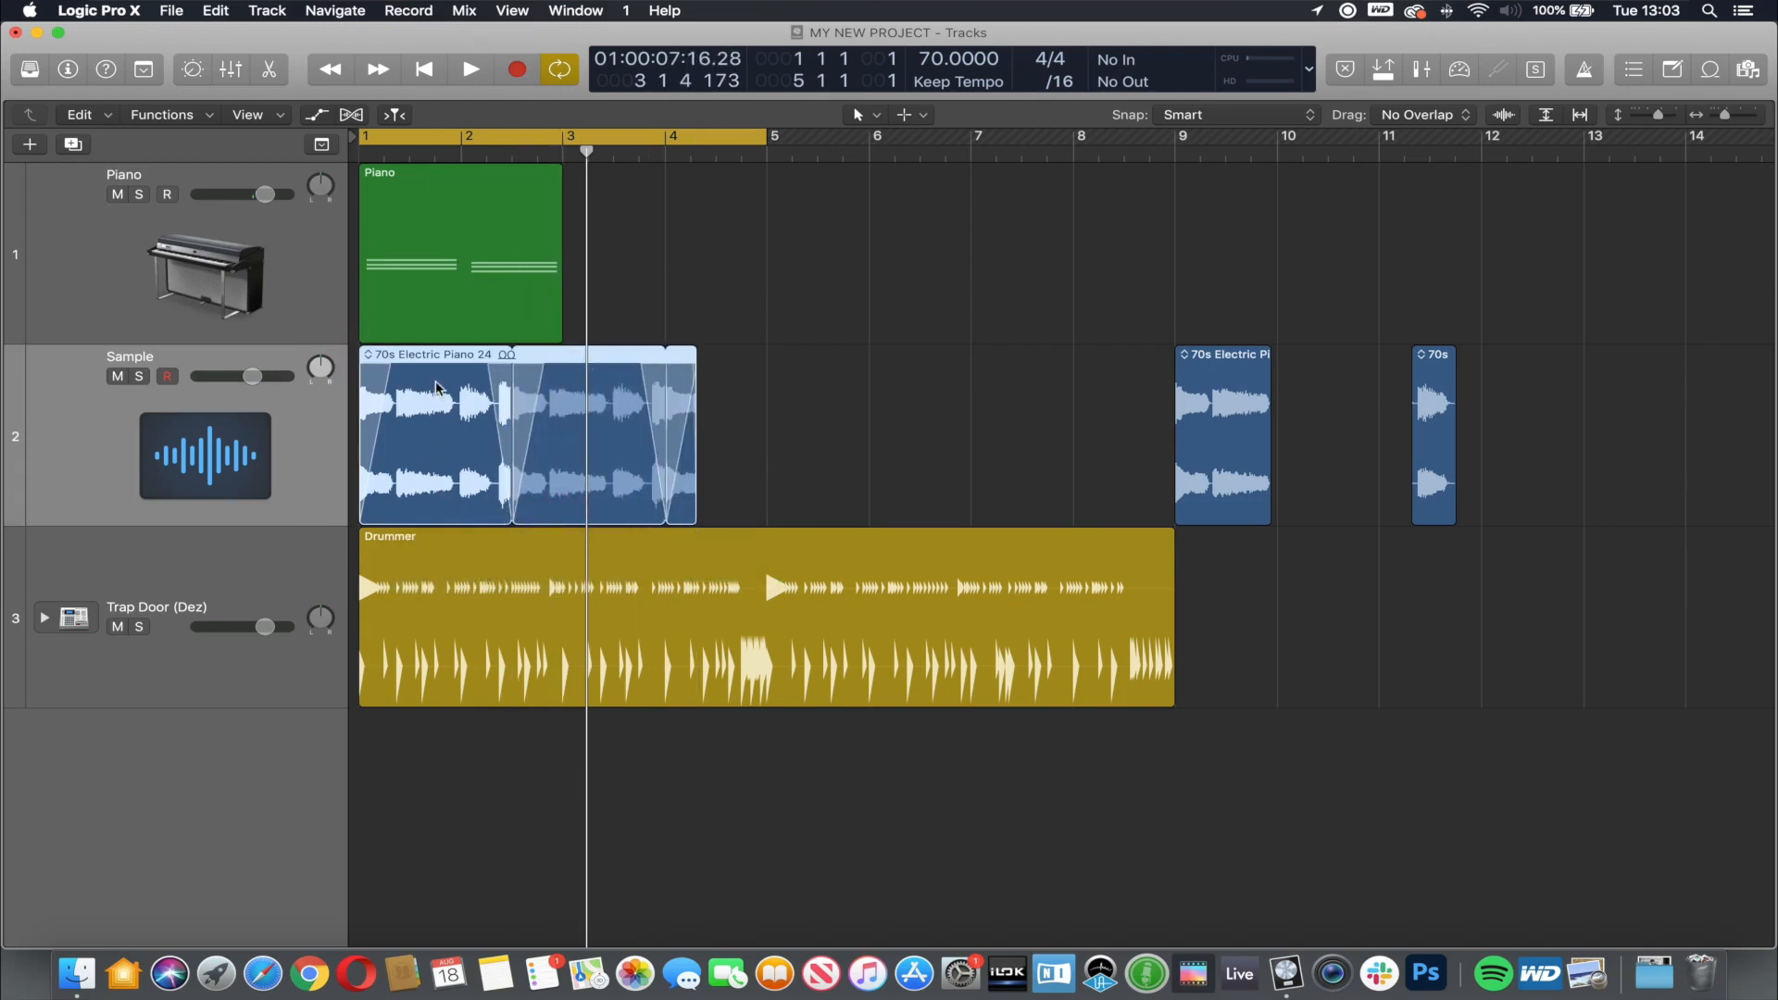
Step: Marquee-select part of the looped Sample region, and move the region towards bar 2 and back to bar 1
{"action": "left_click_drag", "start_coordinate": [436, 380], "coordinate": [537, 478]}
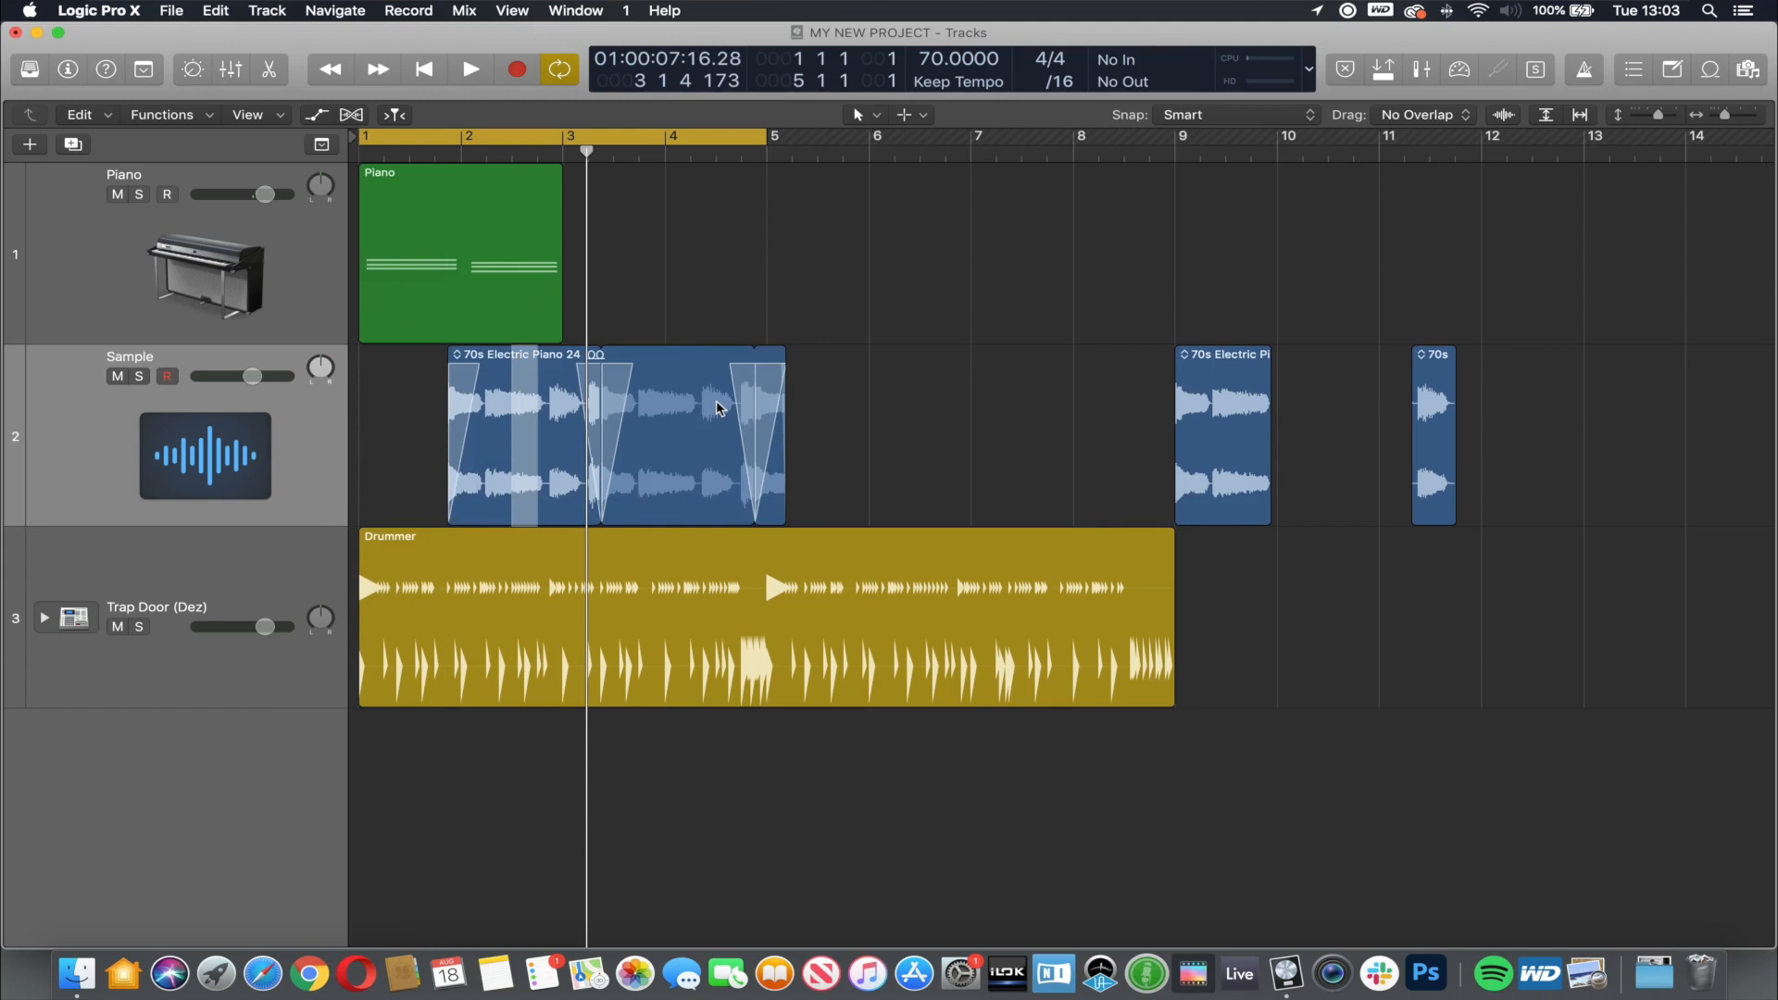
{"action": "left_click", "coordinate": [493, 354]}
{"action": "left_click_drag", "start_coordinate": [525, 359], "coordinate": [436, 360]}
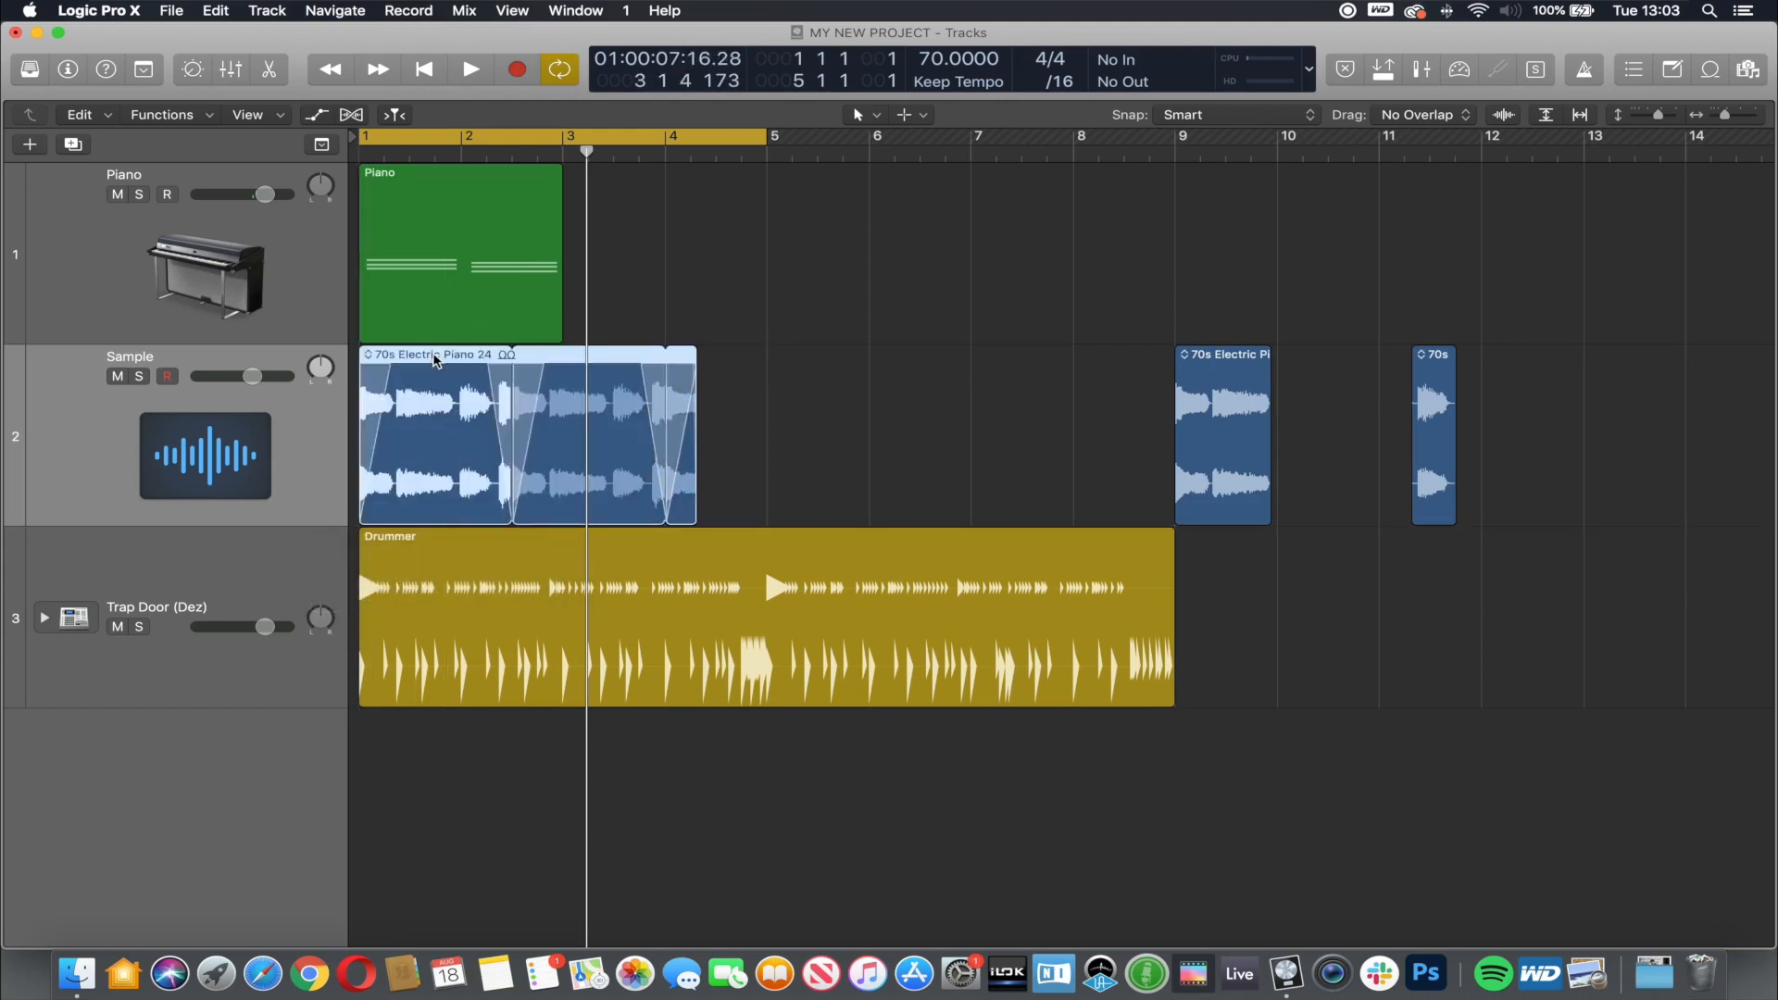
Step: Turn off looping for the Sample region at bar 1, and move the Sample region at bar 9 to bar 5
{"action": "key", "text": "l"}
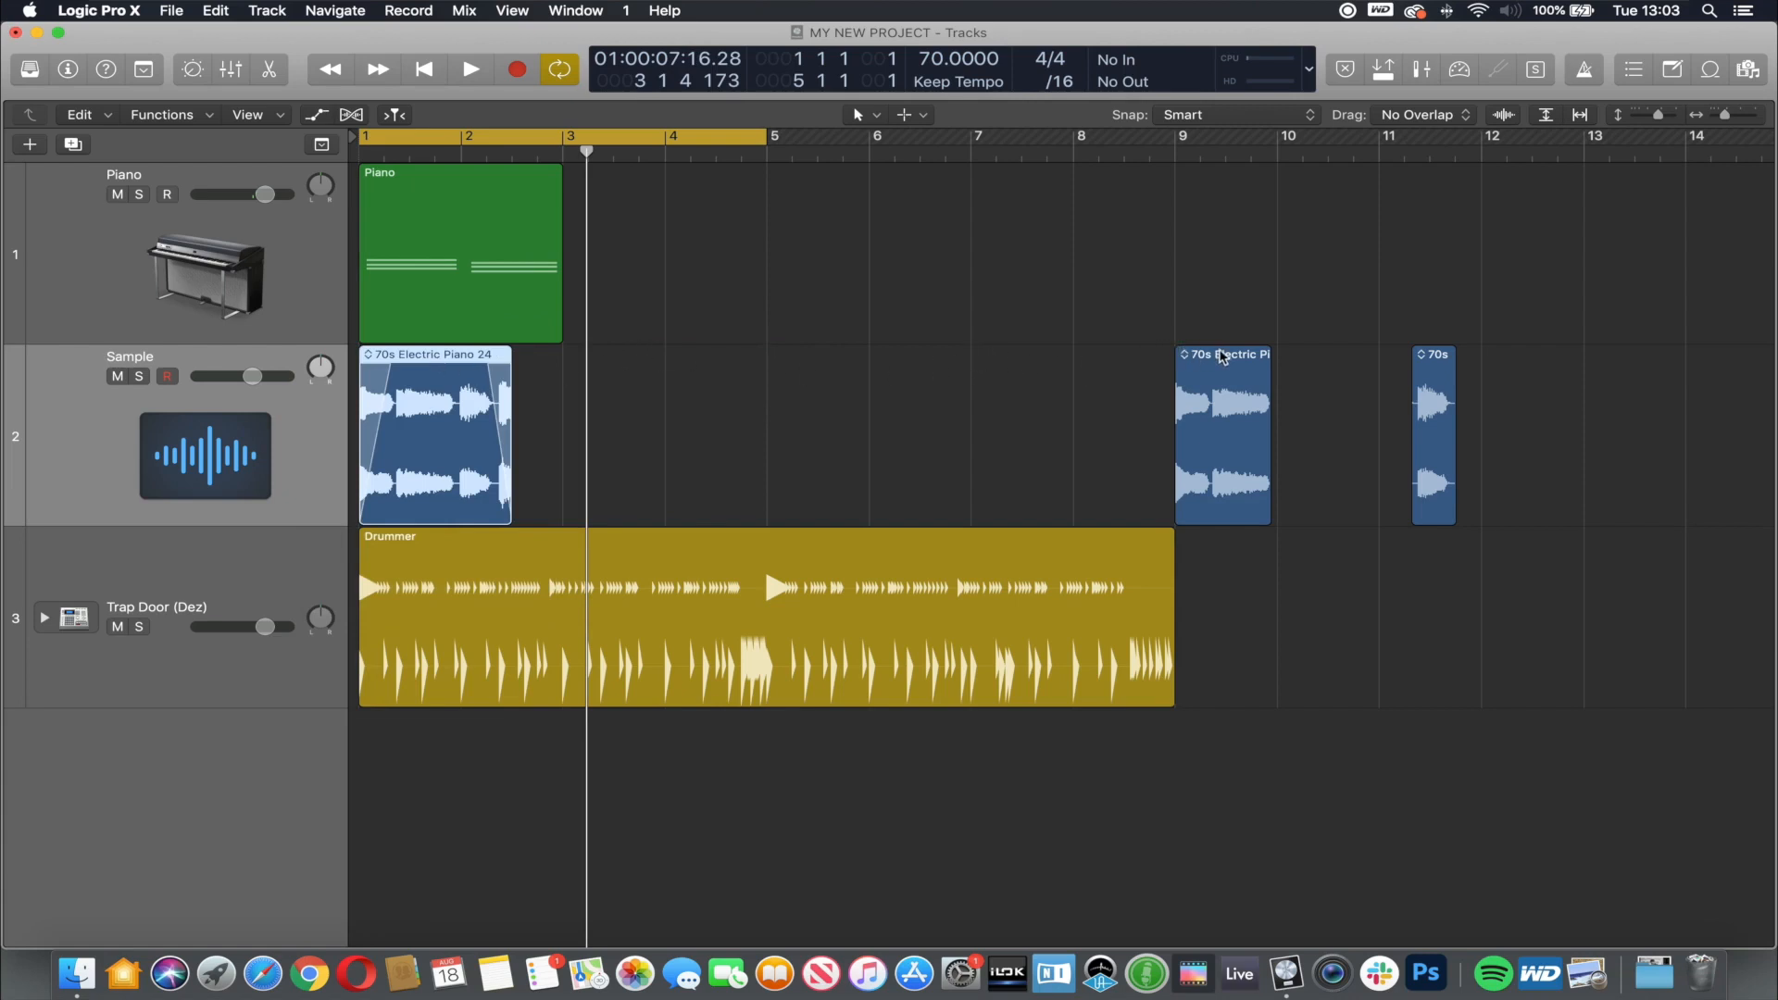
{"action": "left_click_drag", "start_coordinate": [1225, 358], "coordinate": [814, 366]}
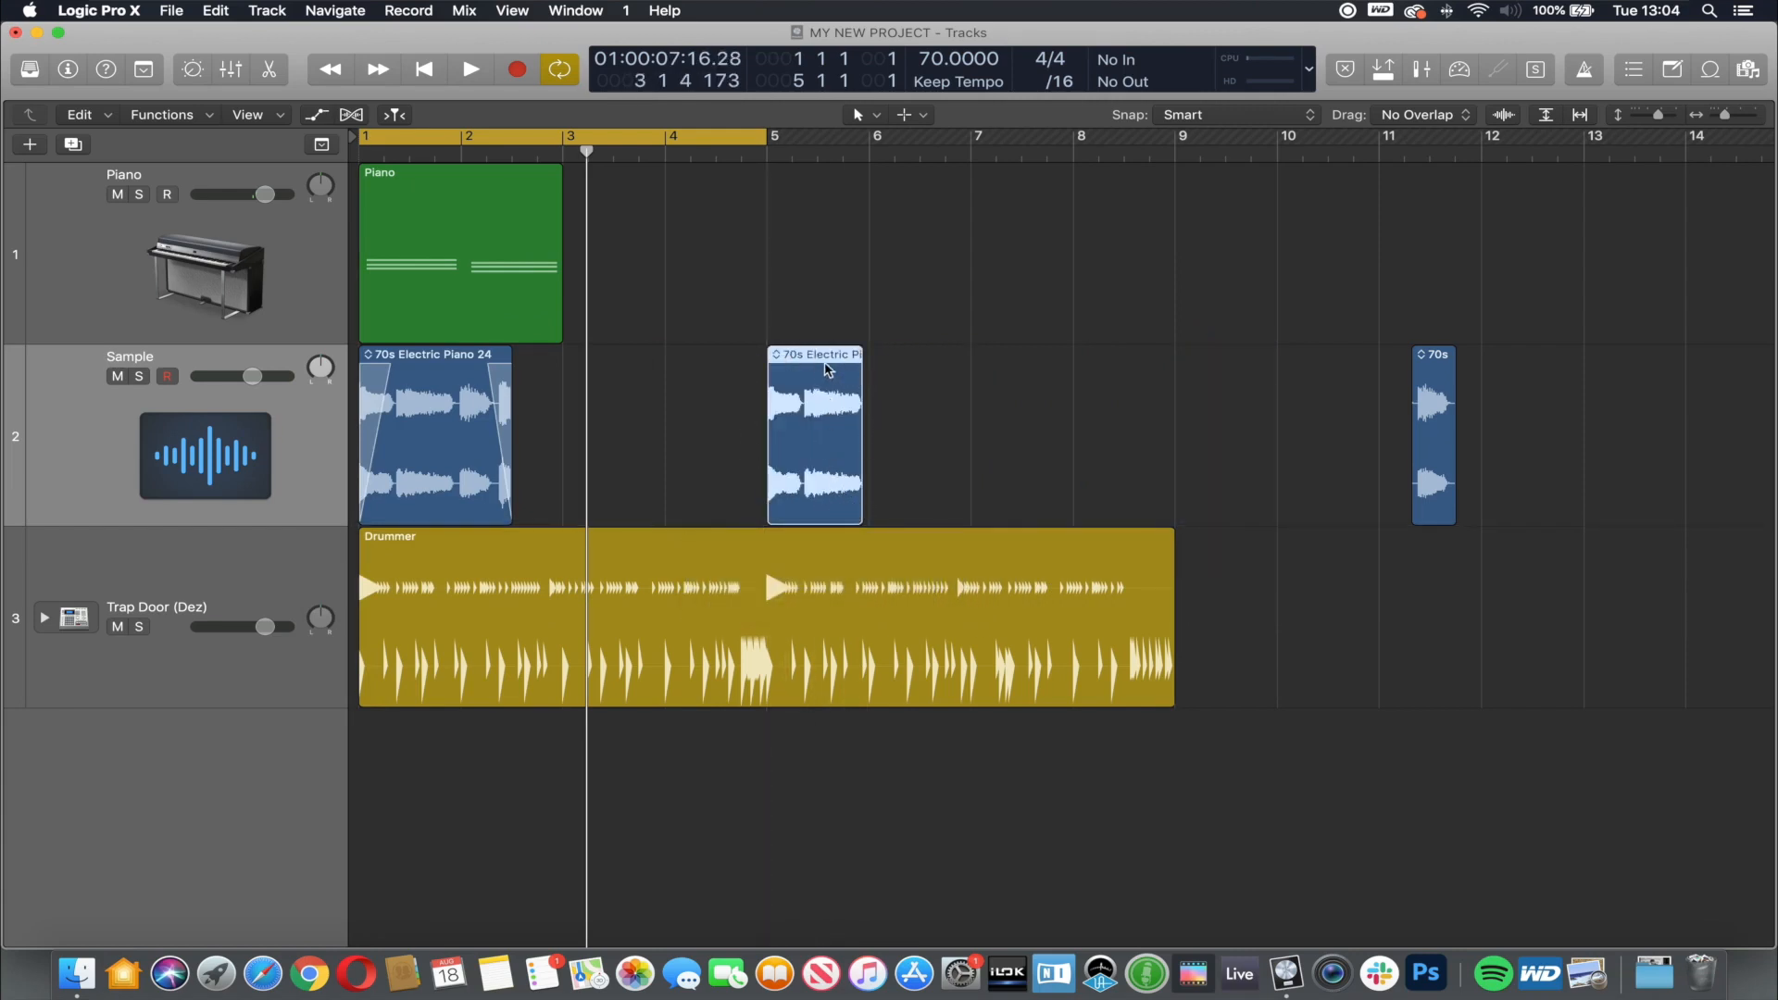
Step: Extend the end of the Sample region at bar 5 to bar 7
{"action": "mouse_move", "coordinate": [856, 515]}
{"action": "left_mouse_down"}
{"action": "mouse_move", "coordinate": [896, 514]}
{"action": "mouse_move", "coordinate": [839, 514]}
{"action": "mouse_move", "coordinate": [858, 514]}
{"action": "left_mouse_up"}
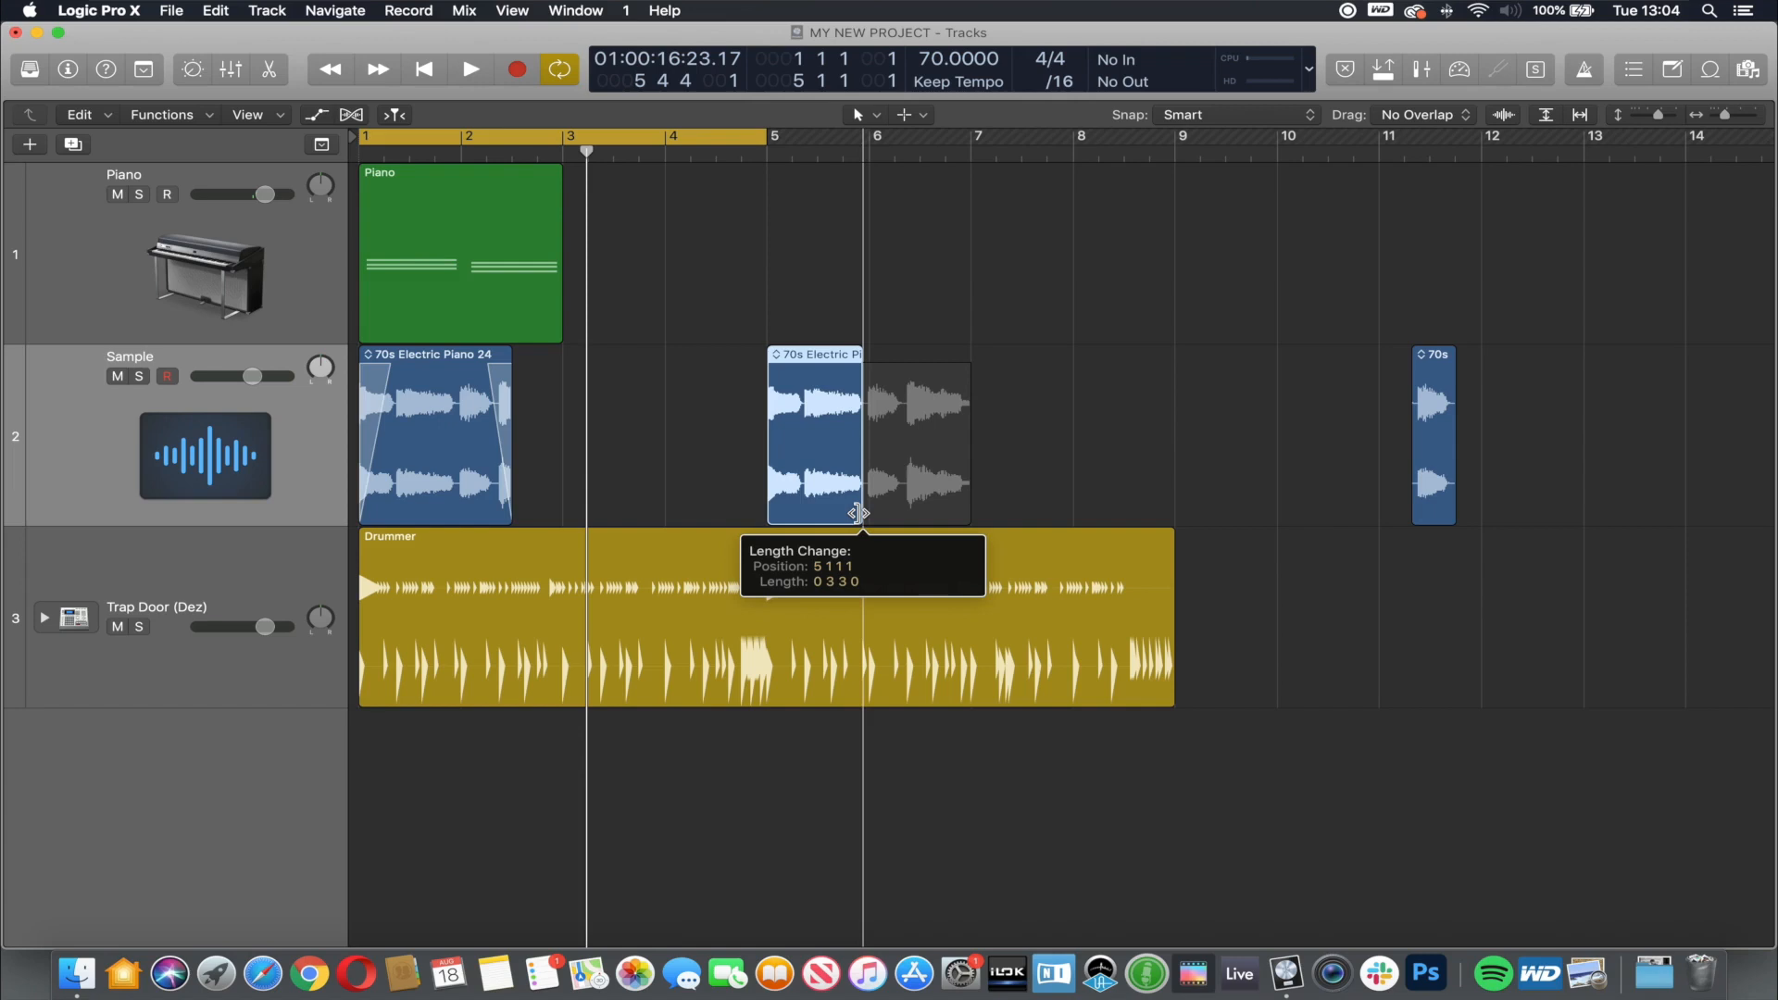
{"action": "left_click_drag", "start_coordinate": [858, 514], "coordinate": [1012, 505]}
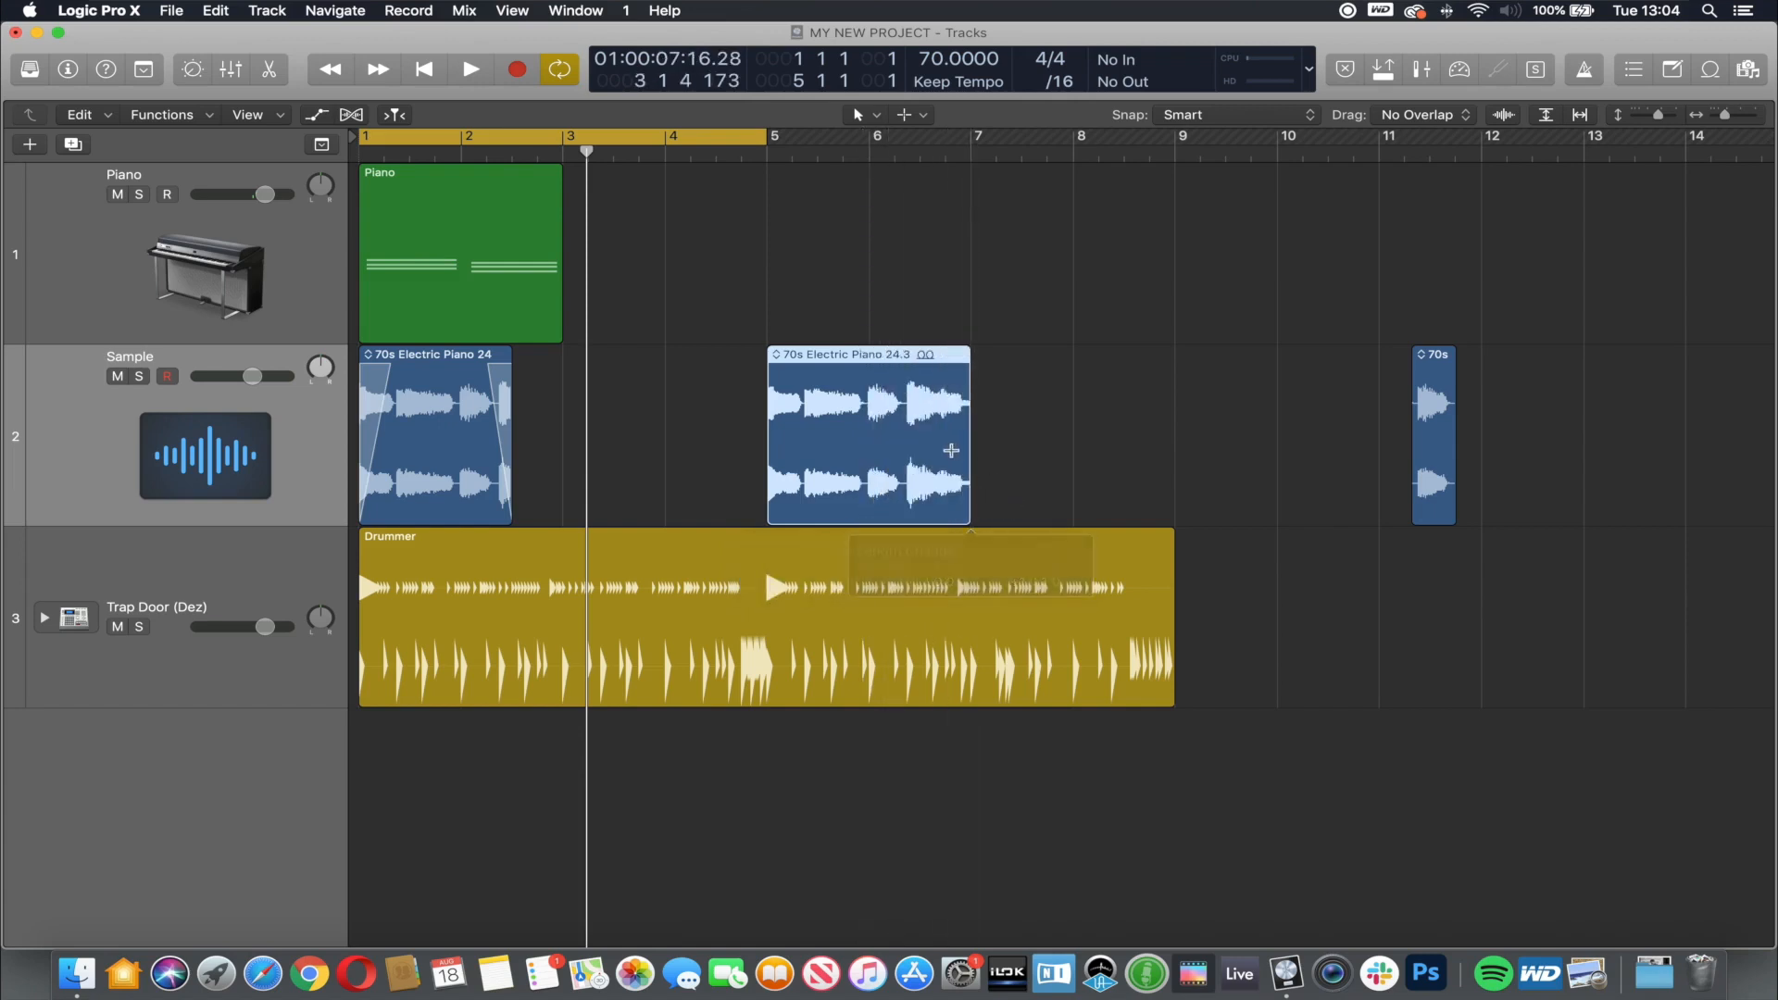
Step: Delete one beat from the Sample region, from 6 1 1 1 to 6 2 1 1, and extend the second piece's start back to bar 6
{"action": "left_click", "coordinate": [868, 409], "text": "super"}
{"action": "left_click_drag", "start_coordinate": [867, 409], "coordinate": [895, 410]}
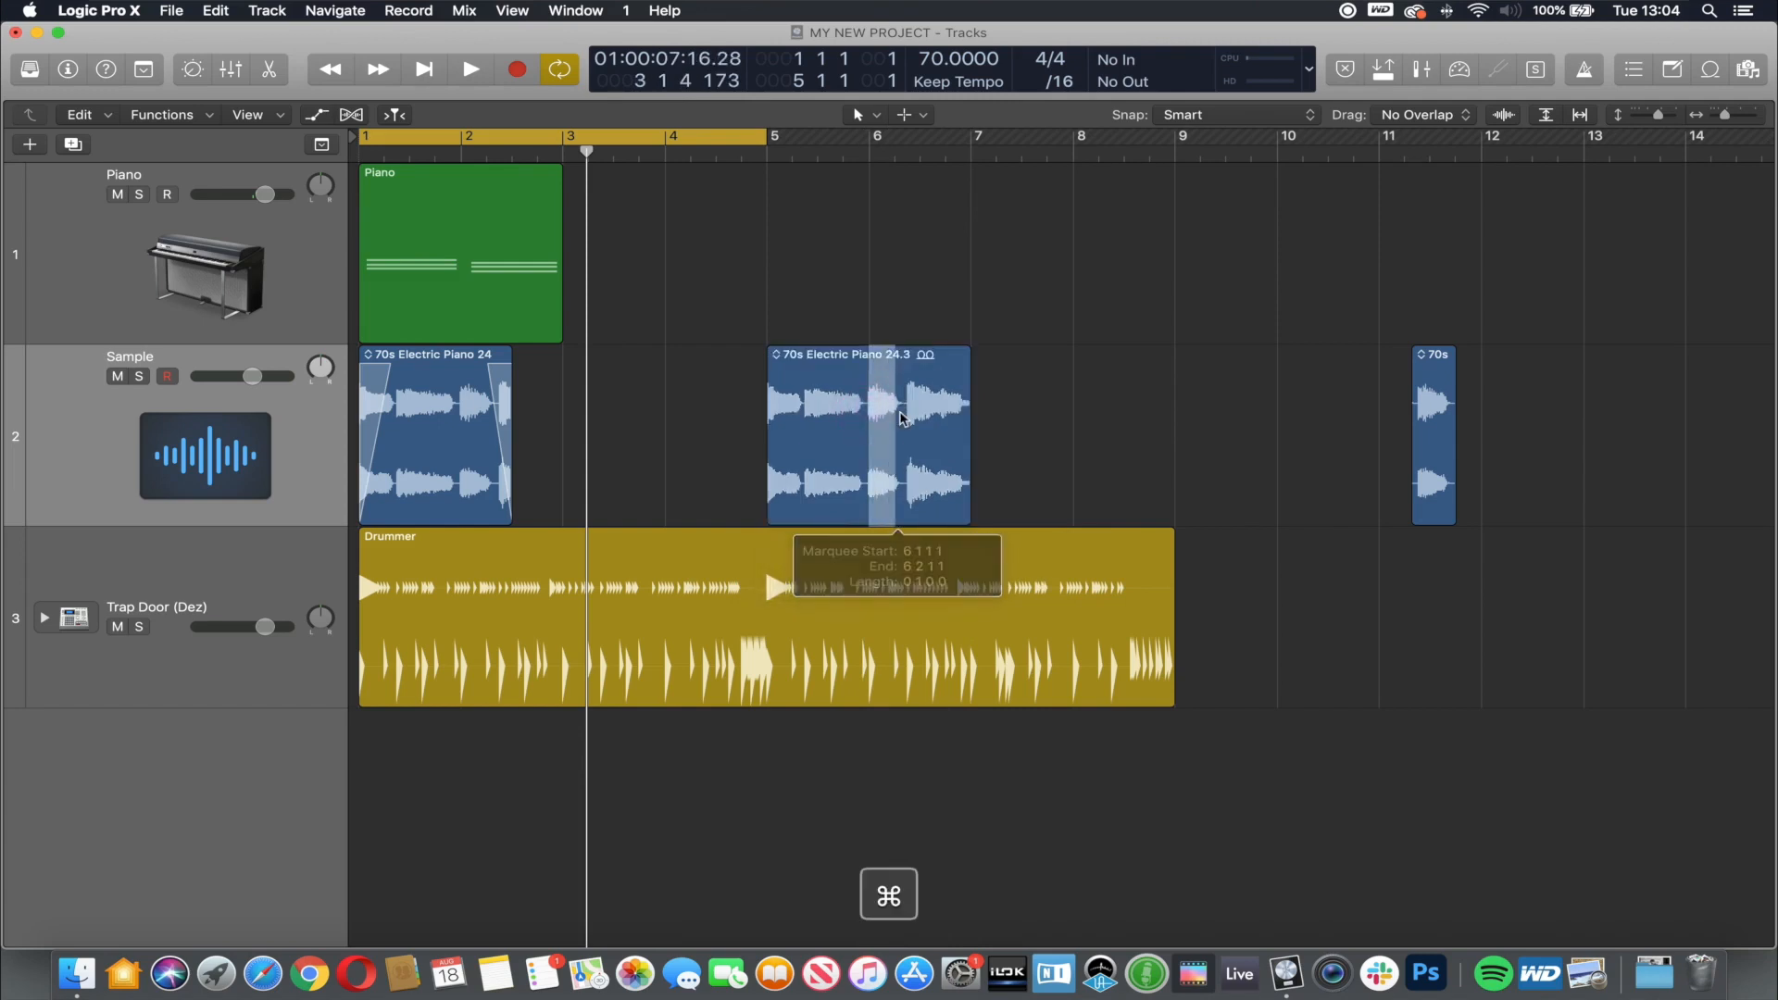
{"action": "key", "text": "super+BackSpace"}
{"action": "left_click", "coordinate": [1008, 398]}
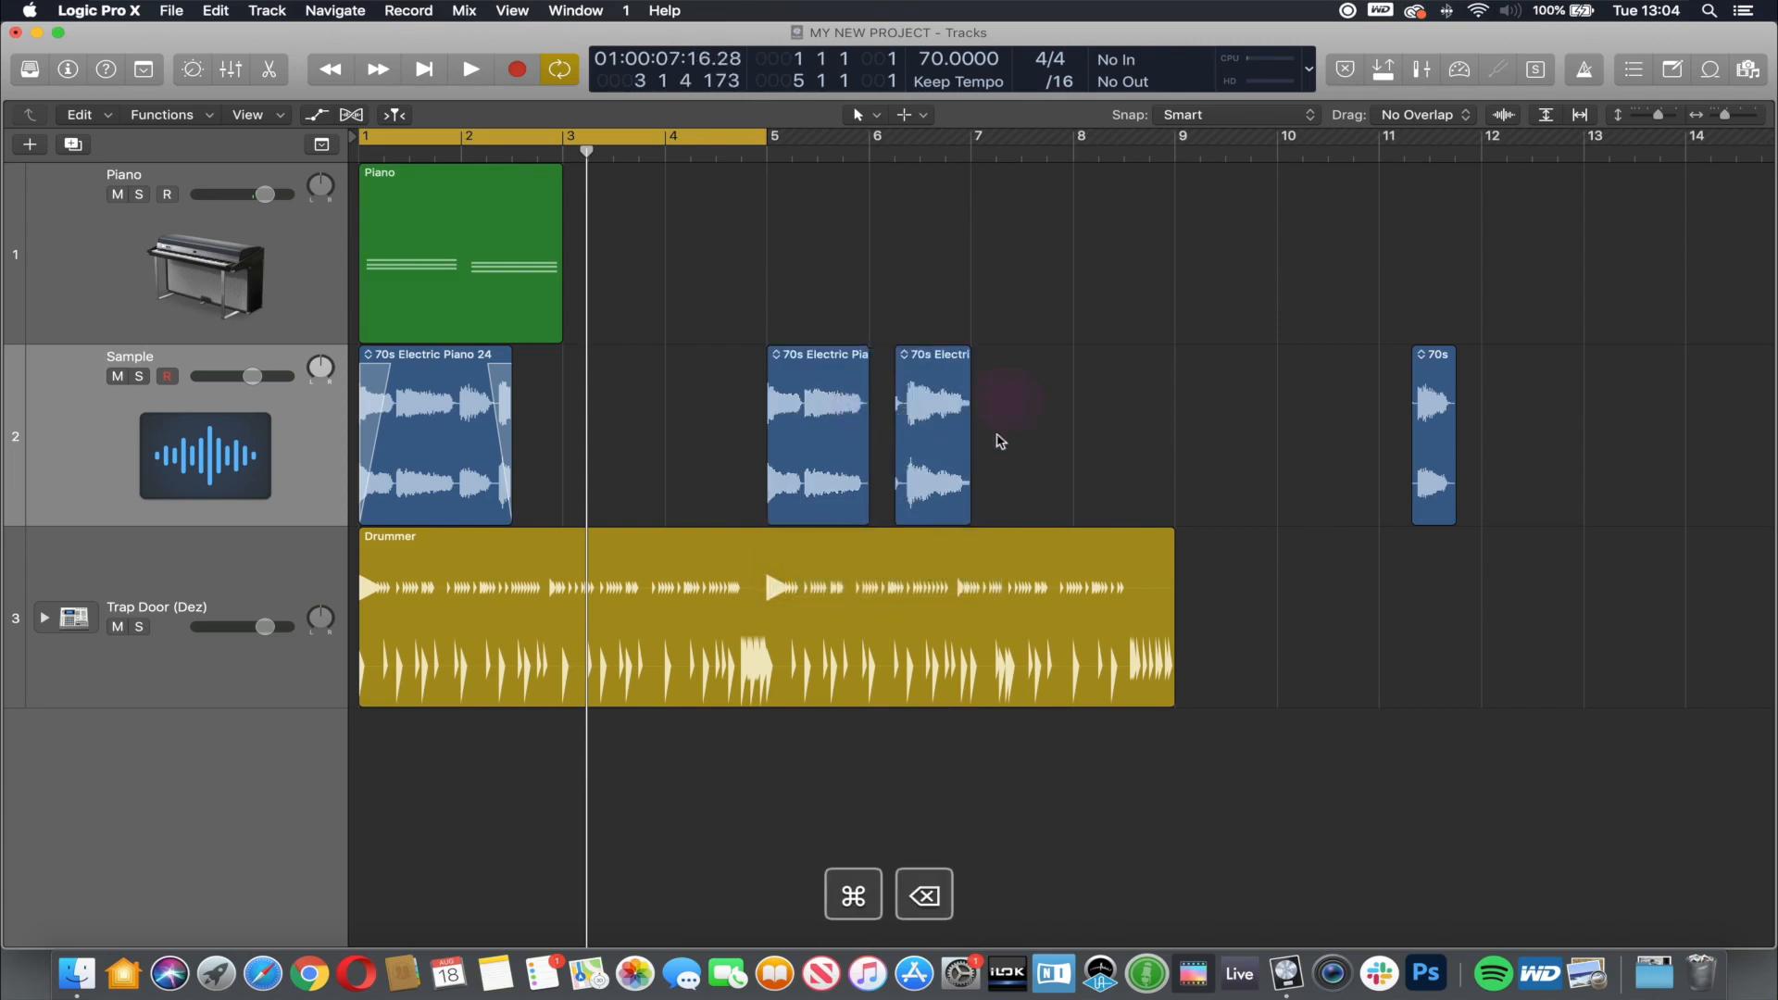
{"action": "left_click_drag", "start_coordinate": [897, 505], "coordinate": [871, 512]}
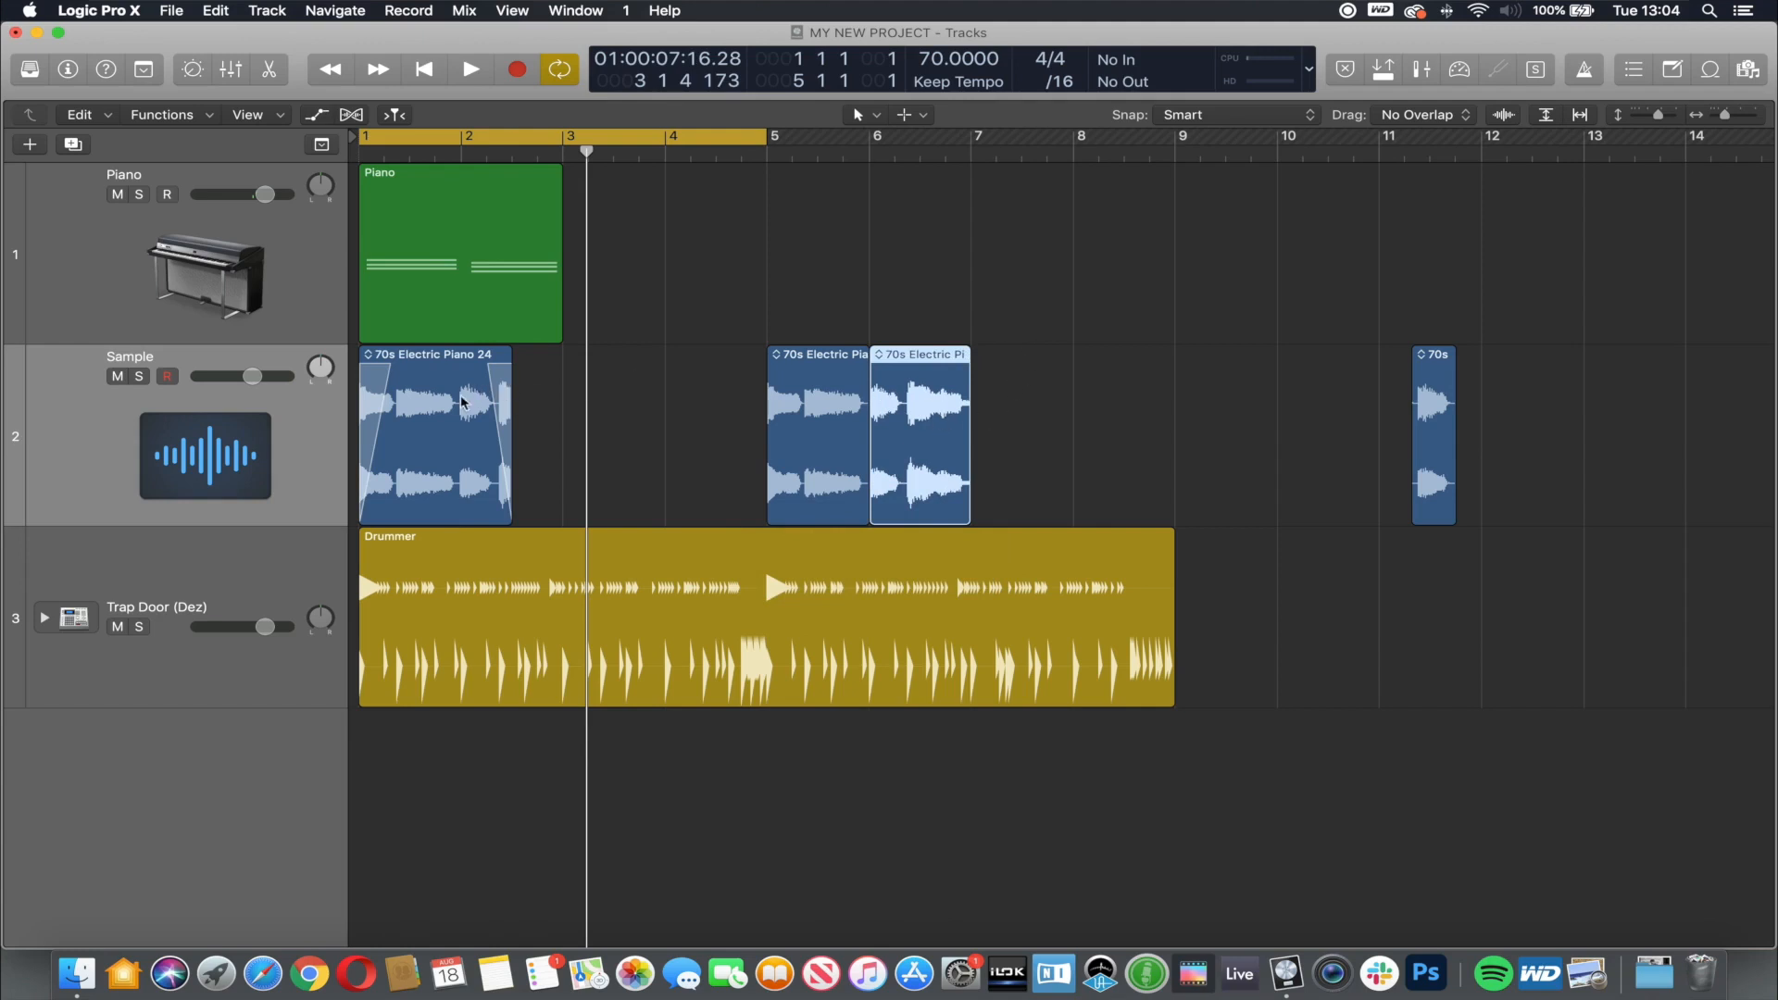
Step: Copy the Sample region at bar 1 to about bars 2.8, 7.5 and 9.3 on the same track
{"action": "left_click_drag", "start_coordinate": [431, 371], "coordinate": [1295, 436], "text": "alt"}
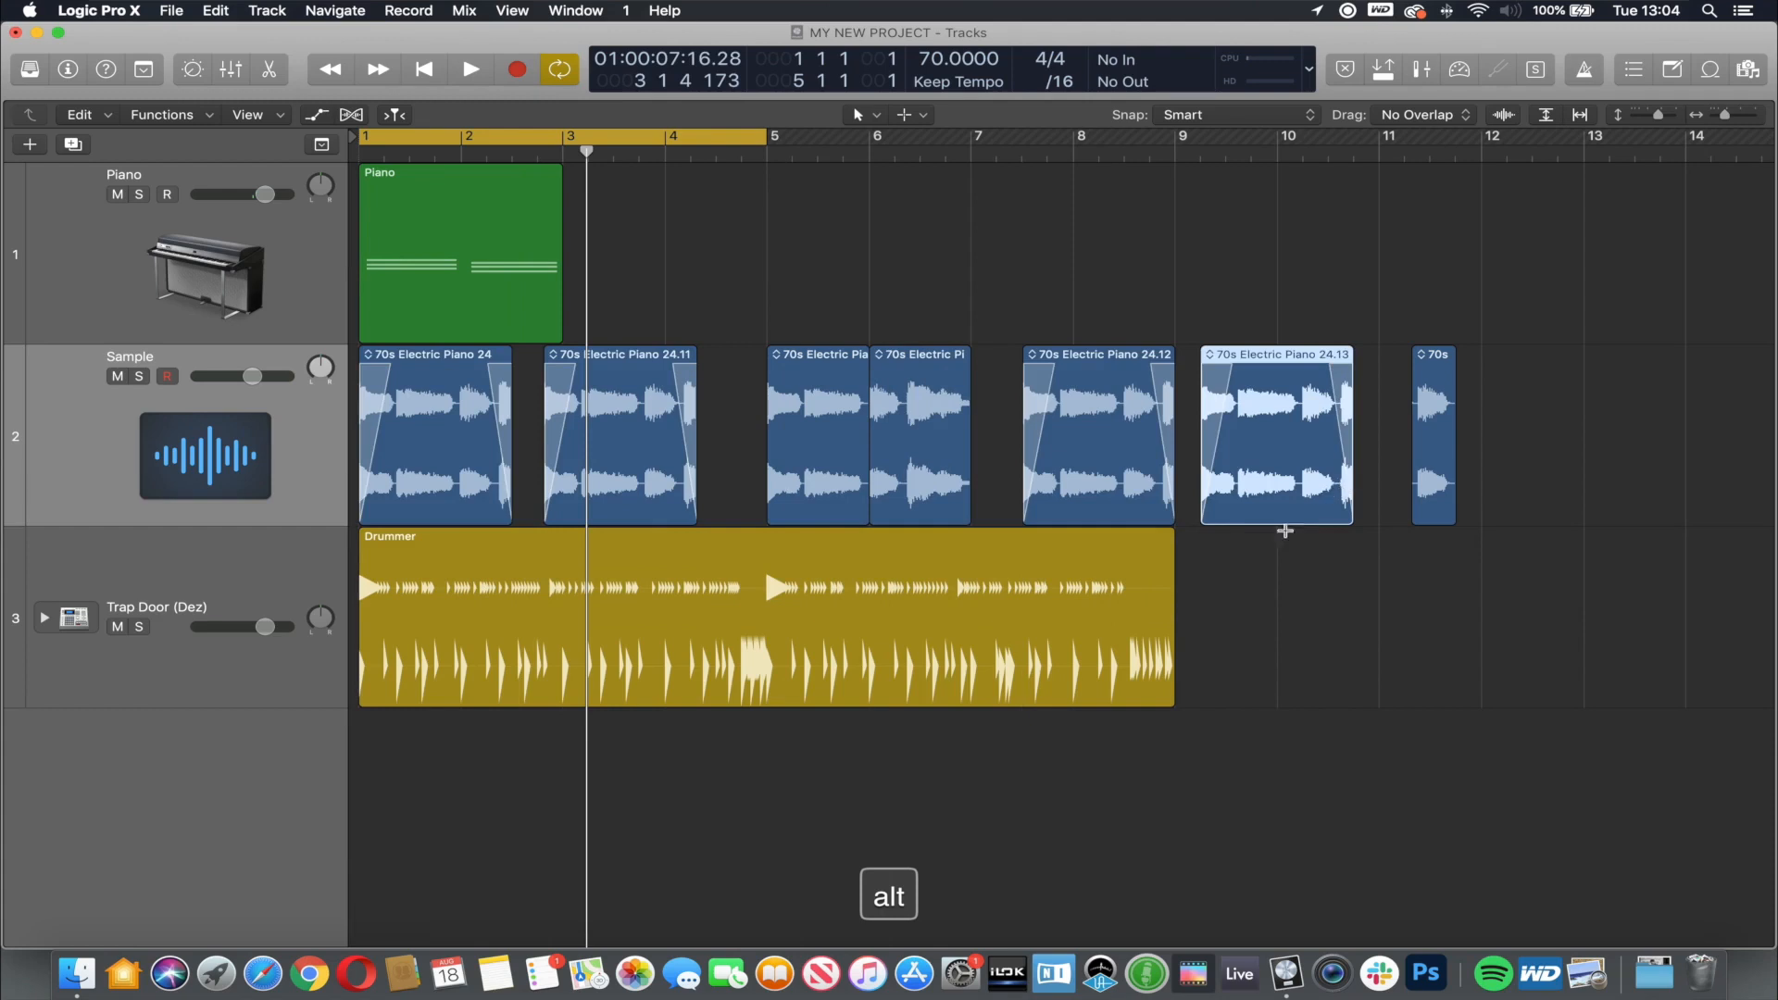
Step: Delete the Sample region at bar 6, and extend the end of the region at bar 5 to bar 7
{"action": "left_click", "coordinate": [898, 346], "text": "alt"}
{"action": "key", "text": "alt+BackSpace"}
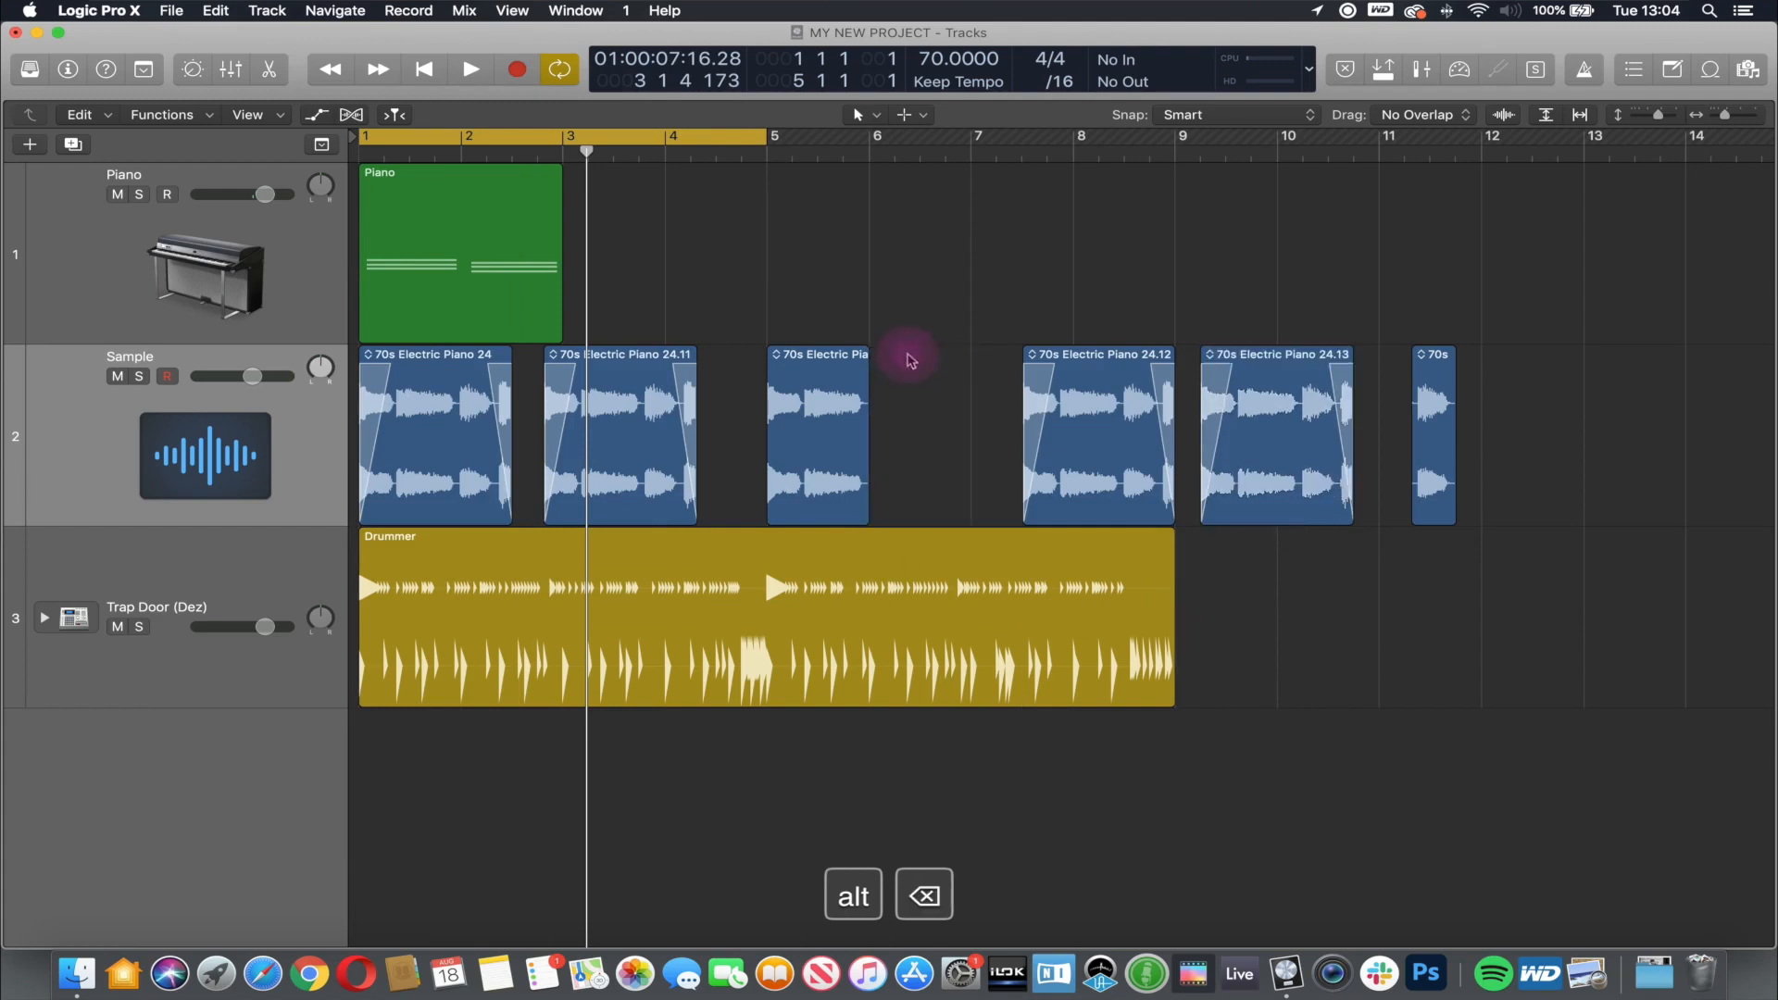
{"action": "left_click_drag", "start_coordinate": [864, 513], "coordinate": [988, 512]}
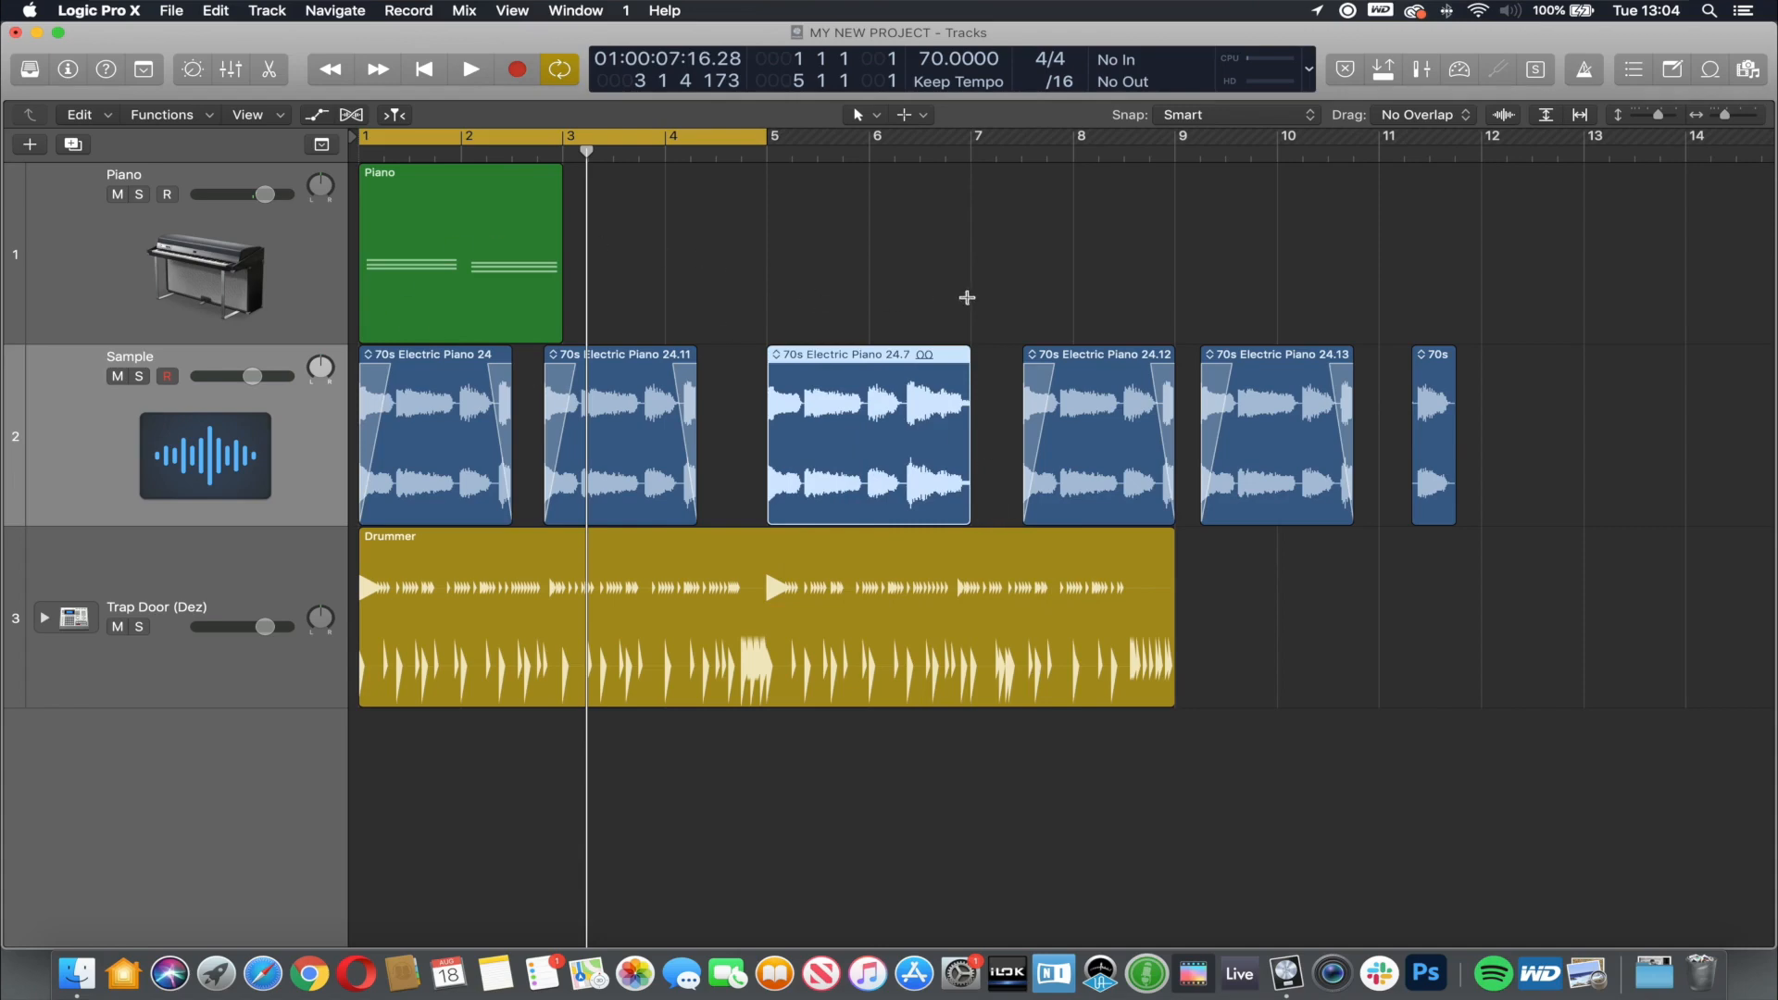
Step: Zoom out the Tracks area to show the arrangement up to about bar 29
{"action": "left_click", "coordinate": [992, 294], "text": "ctrl+alt"}
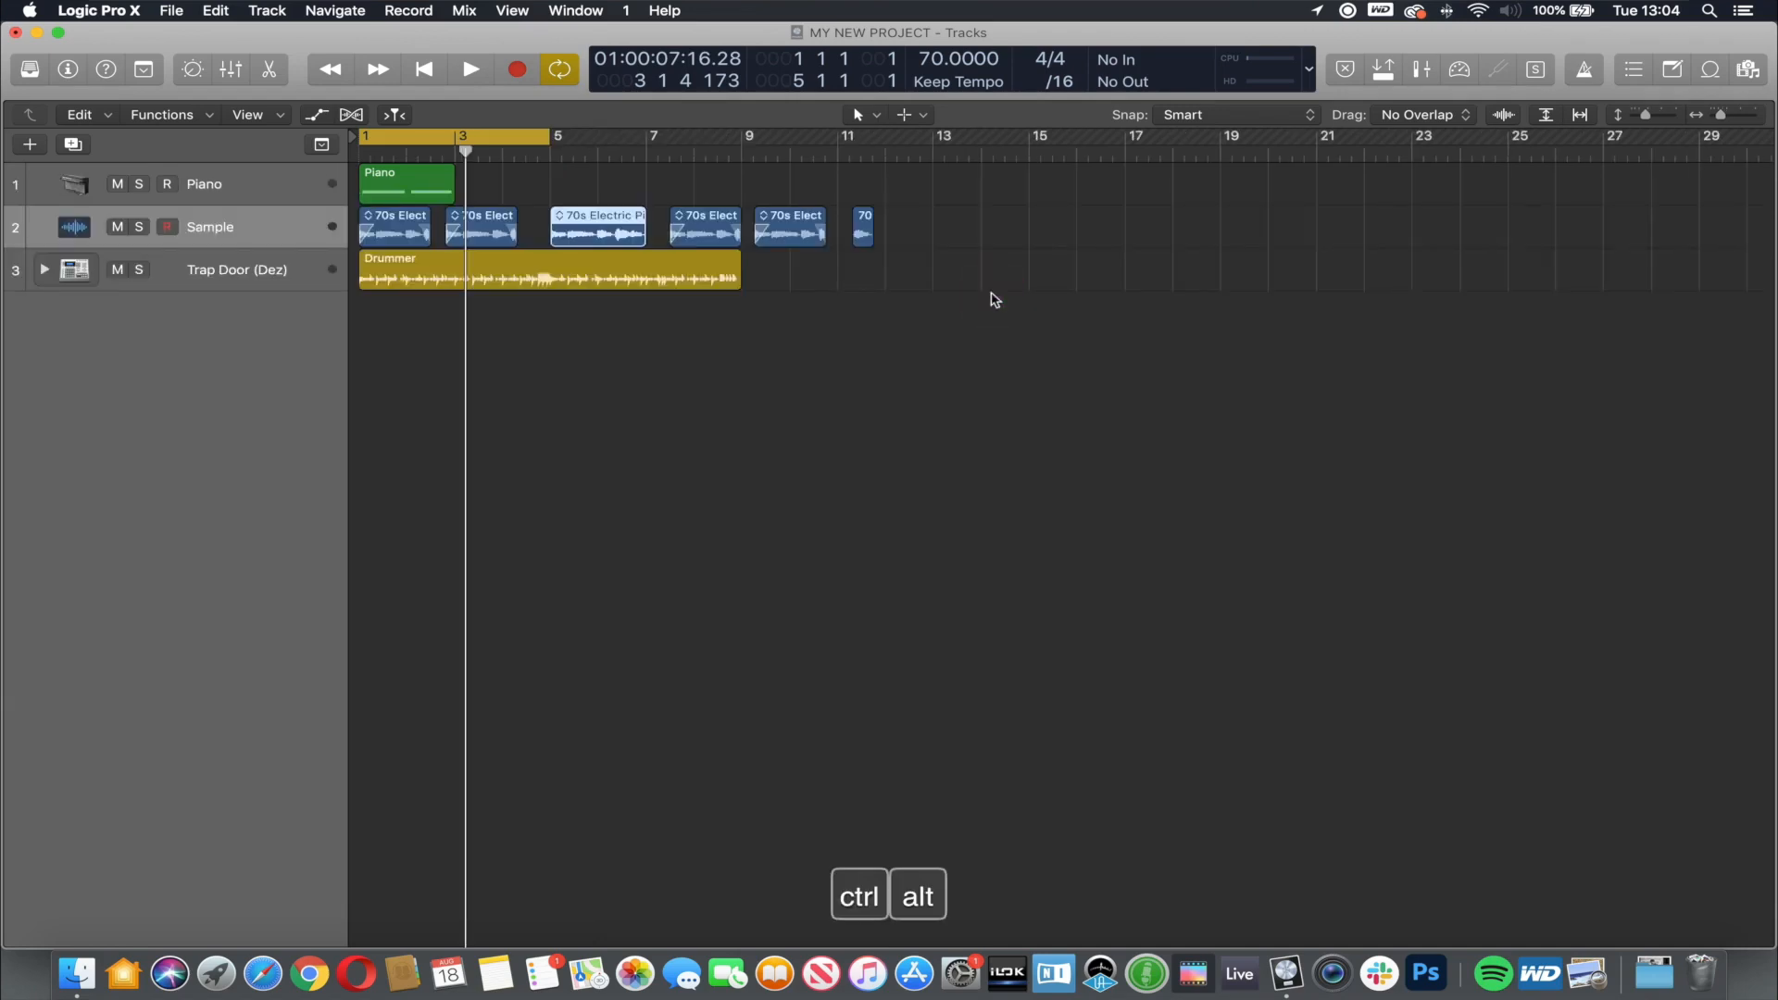